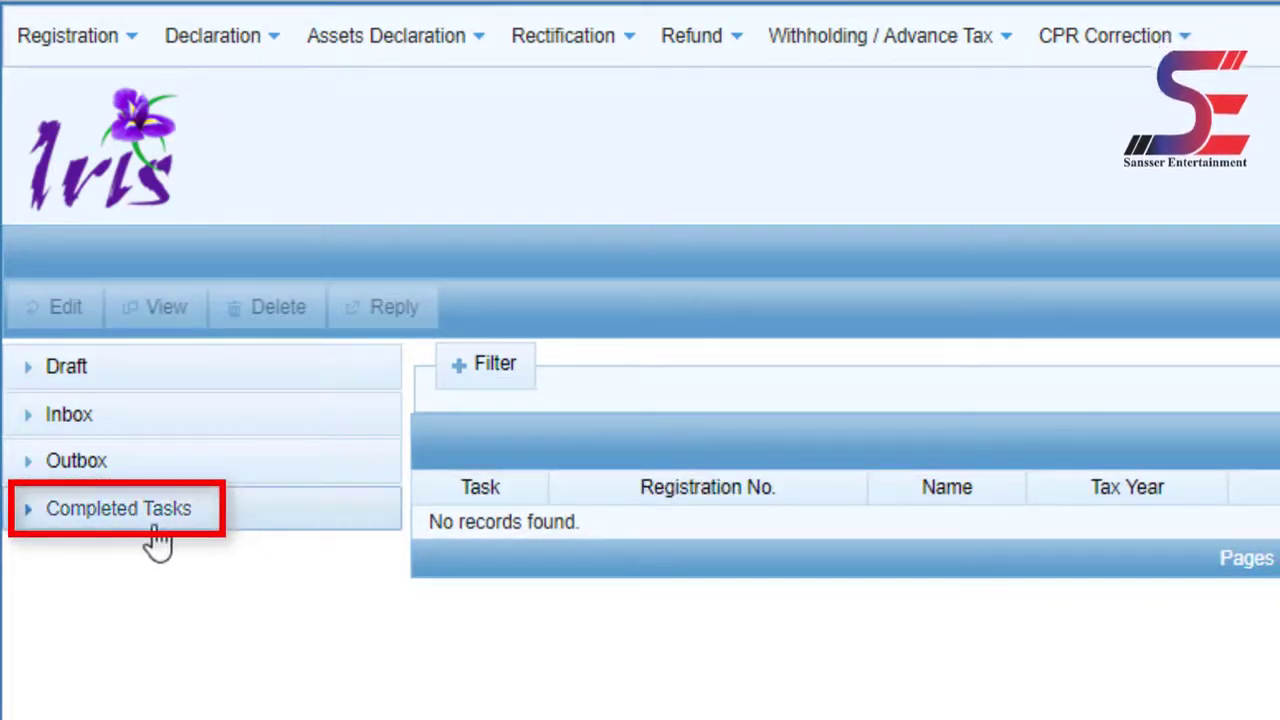
- Expand and collapse the Draft folder, then bring up the Declaration forms list
{"action": "left_click", "coordinate": [42, 380]}
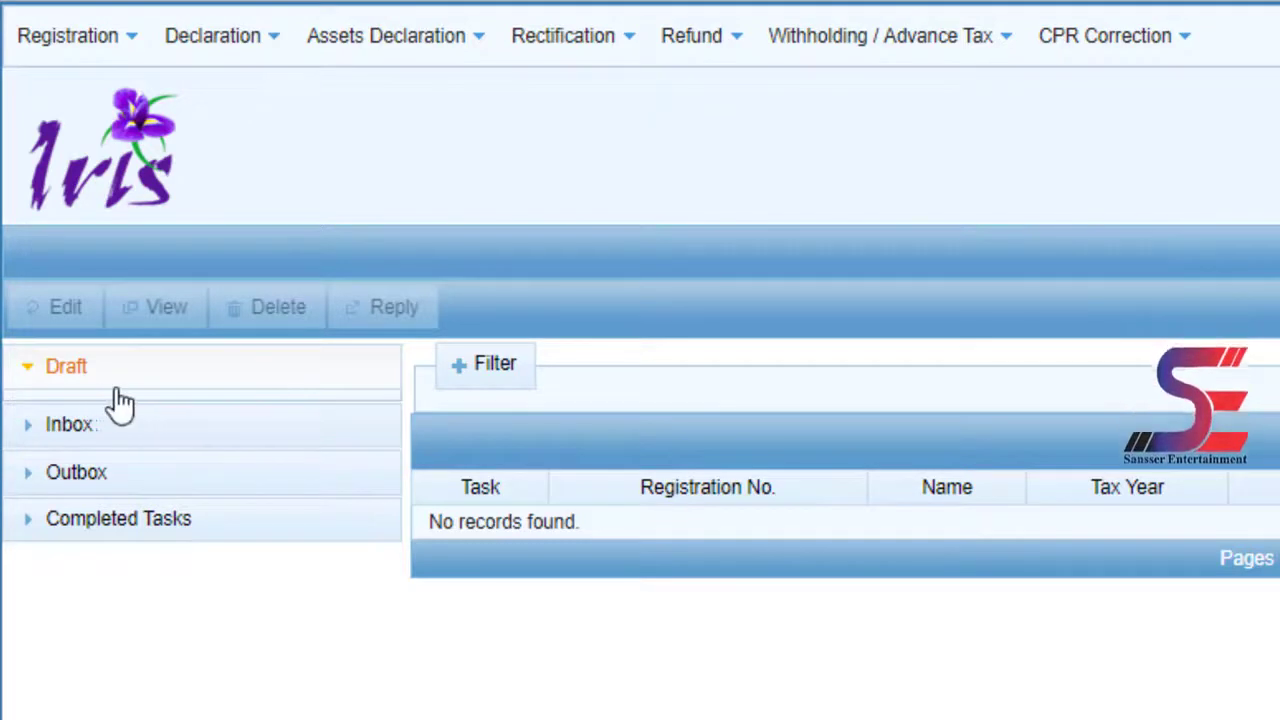
{"action": "left_click", "coordinate": [26, 372]}
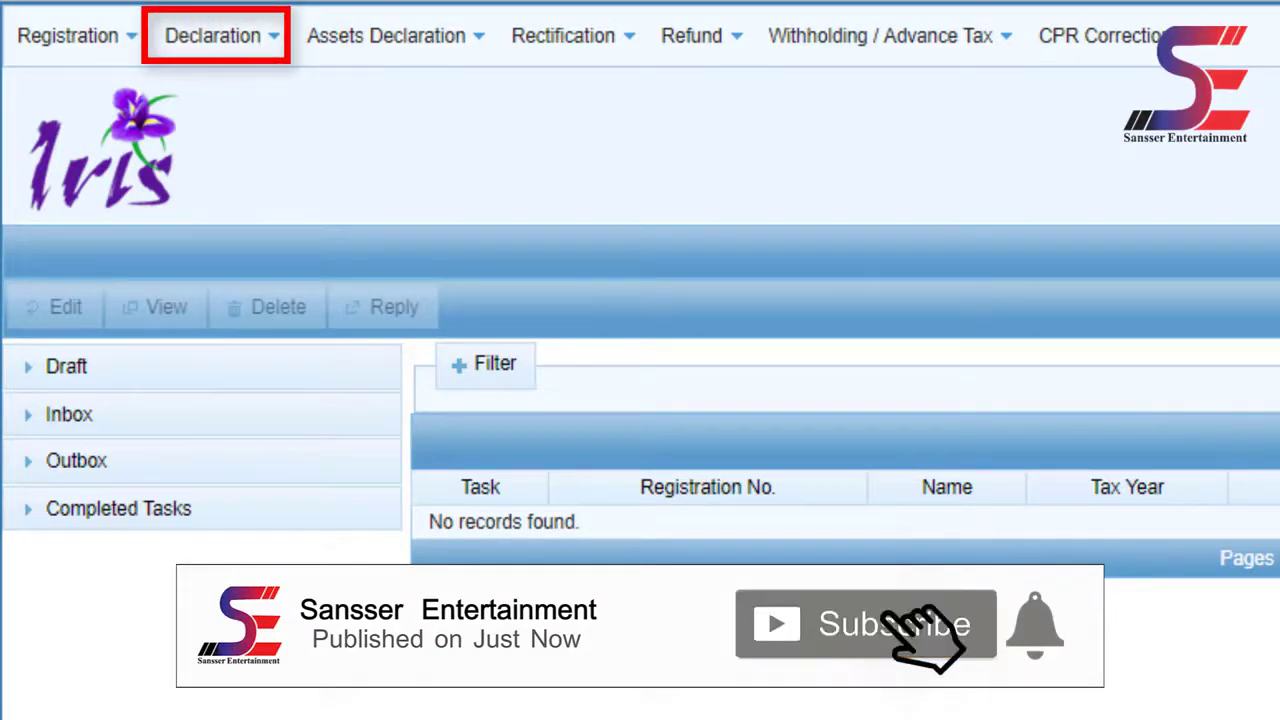
{"action": "left_click", "coordinate": [232, 38]}
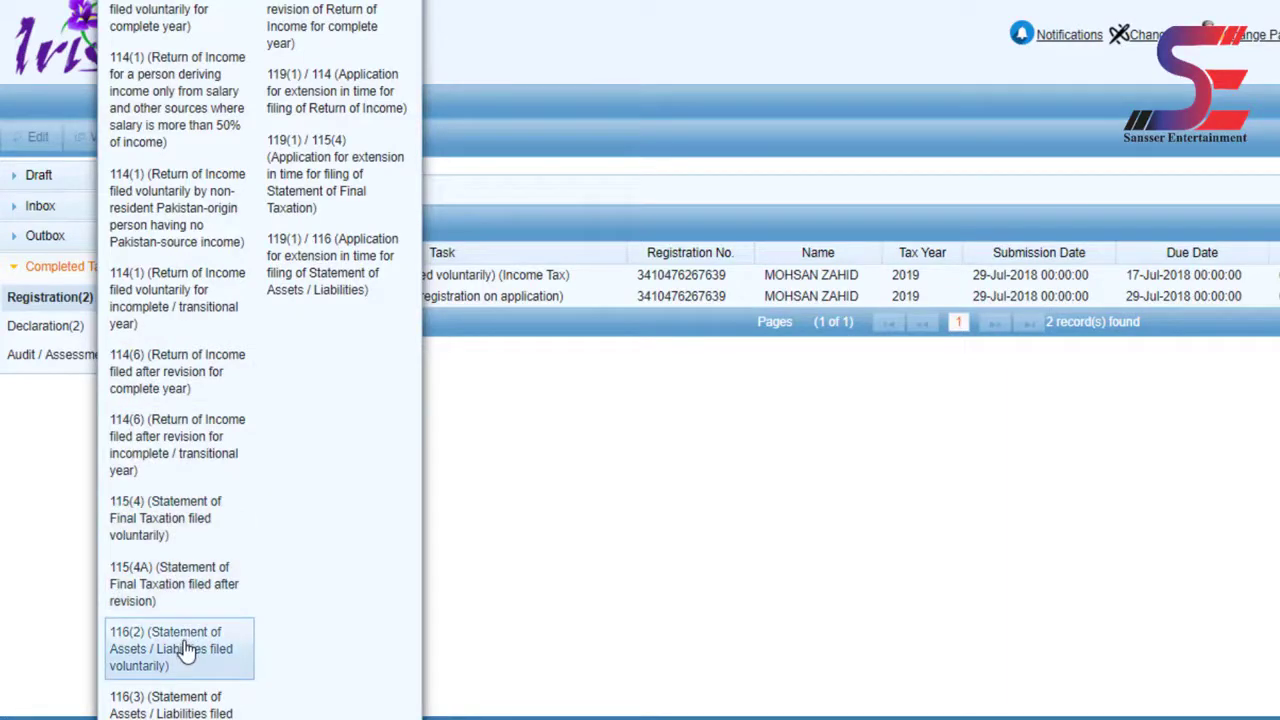
- Start a 116(2) Statement of Assets / Liabilities and open its Search Period Date dialog
{"action": "left_click", "coordinate": [185, 650]}
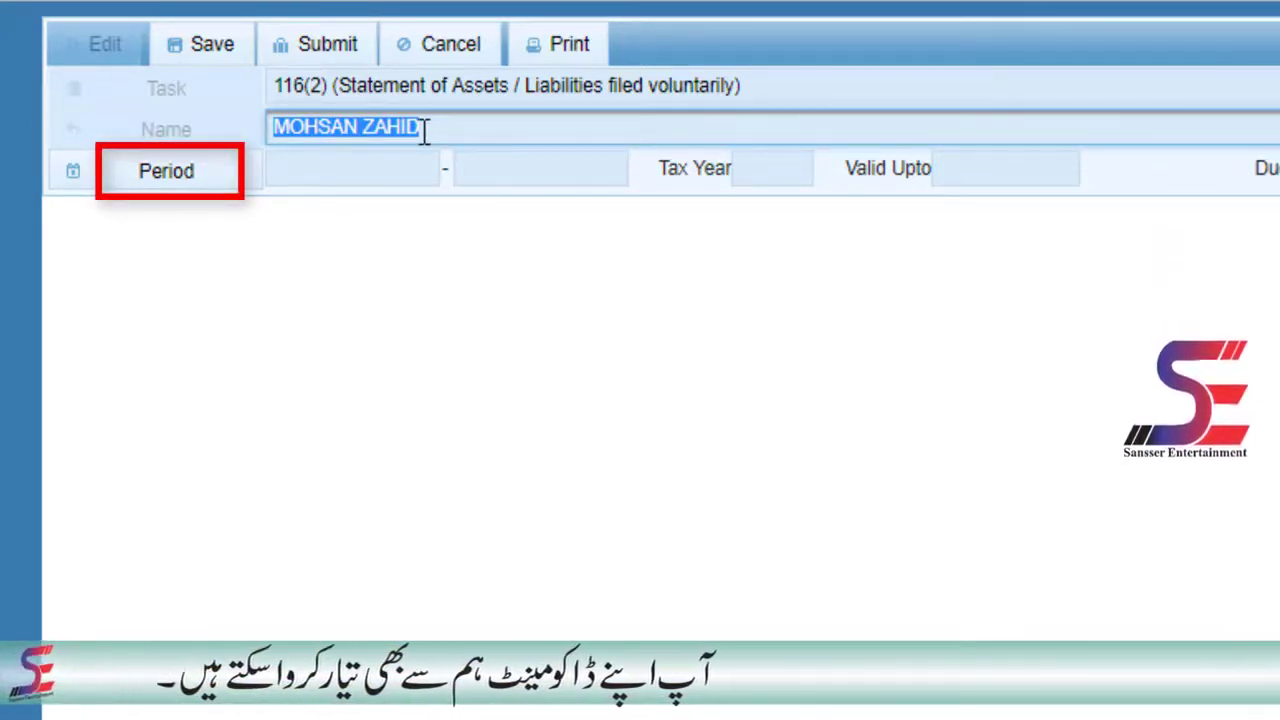
{"action": "left_click", "coordinate": [535, 369]}
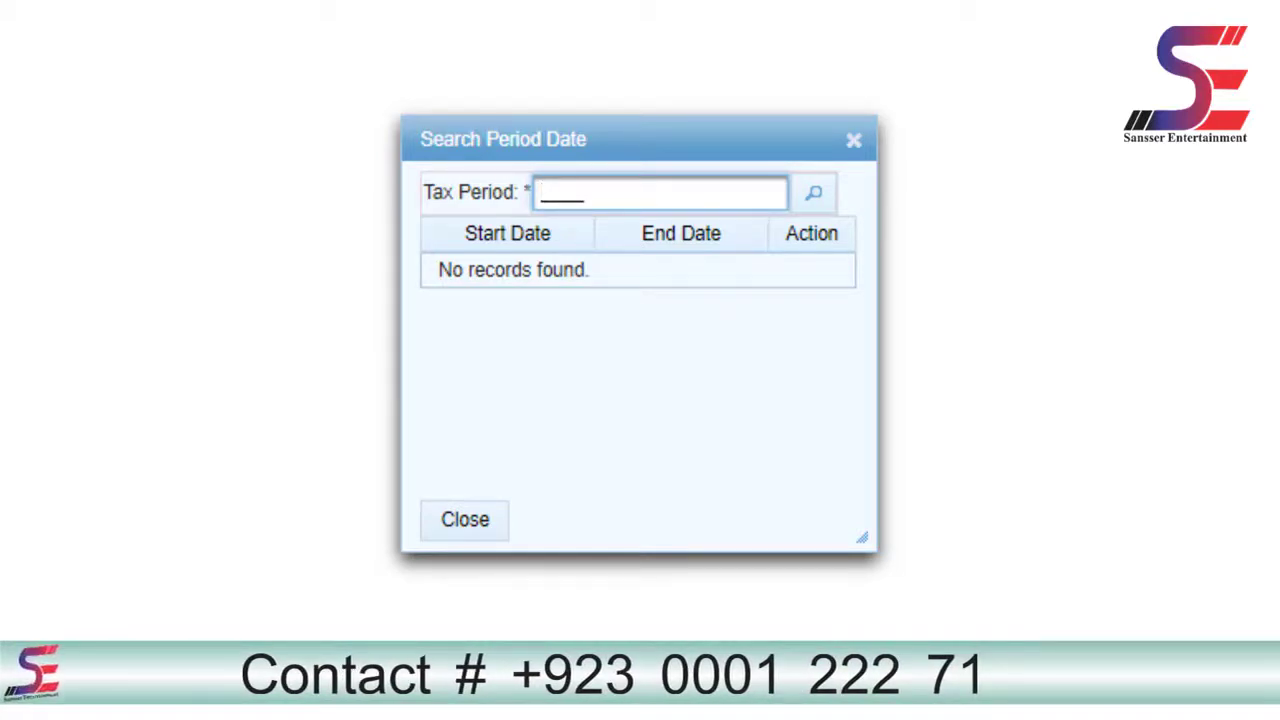
- Search tax period 2017 and select the 01-Jul-2016 to 30-Jun-2017 period
{"action": "type", "text": "20"}
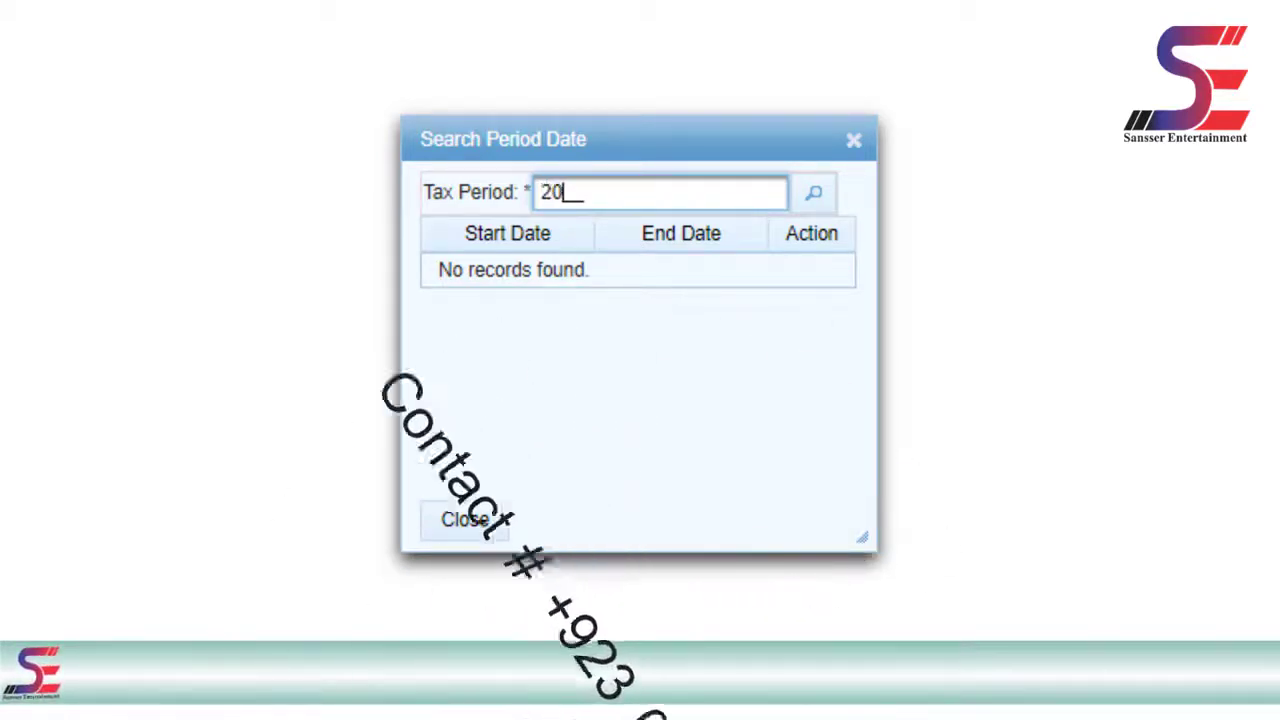
{"action": "type", "text": "17"}
{"action": "key", "text": "Return"}
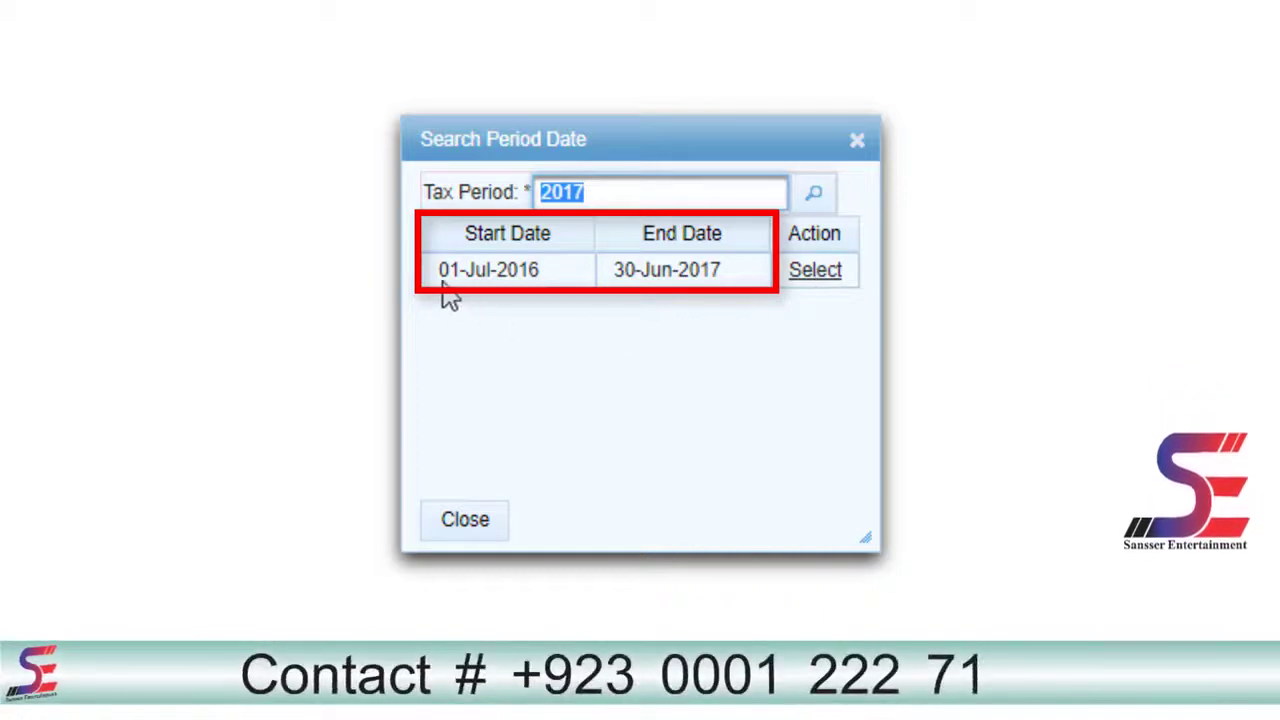
{"action": "left_click_drag", "start_coordinate": [434, 270], "coordinate": [553, 292]}
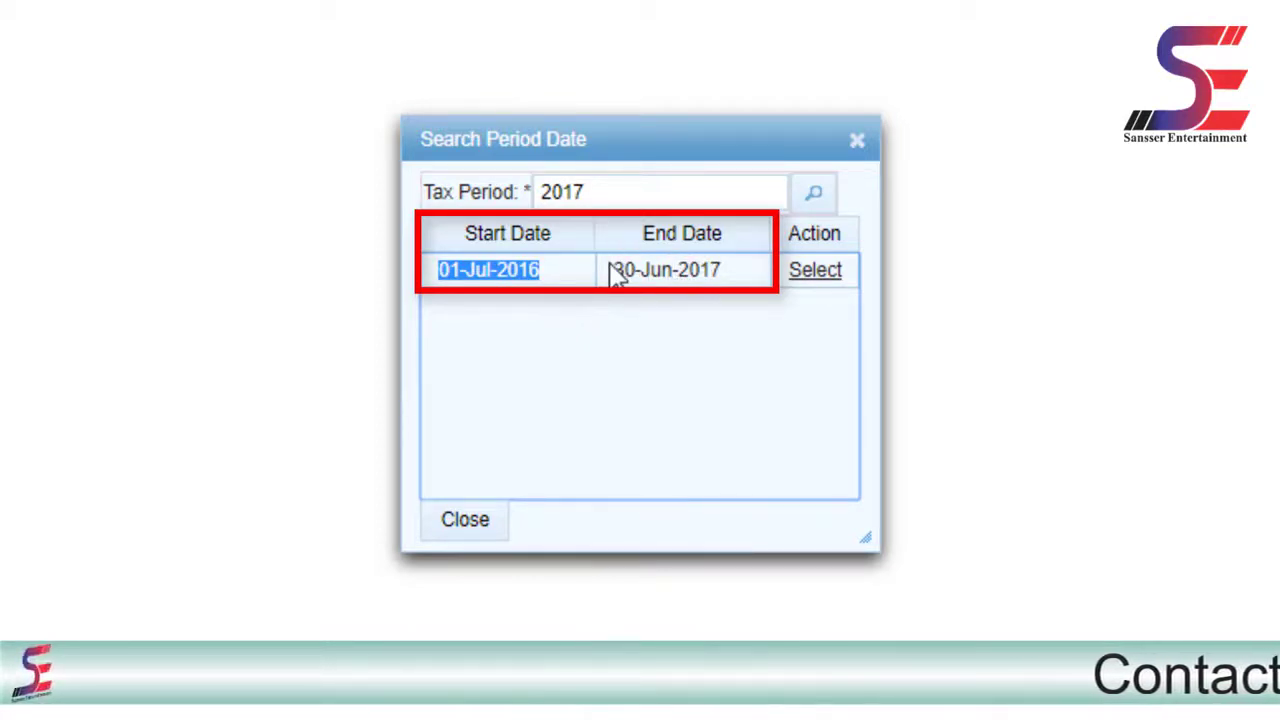
{"action": "left_click_drag", "start_coordinate": [612, 270], "coordinate": [686, 270]}
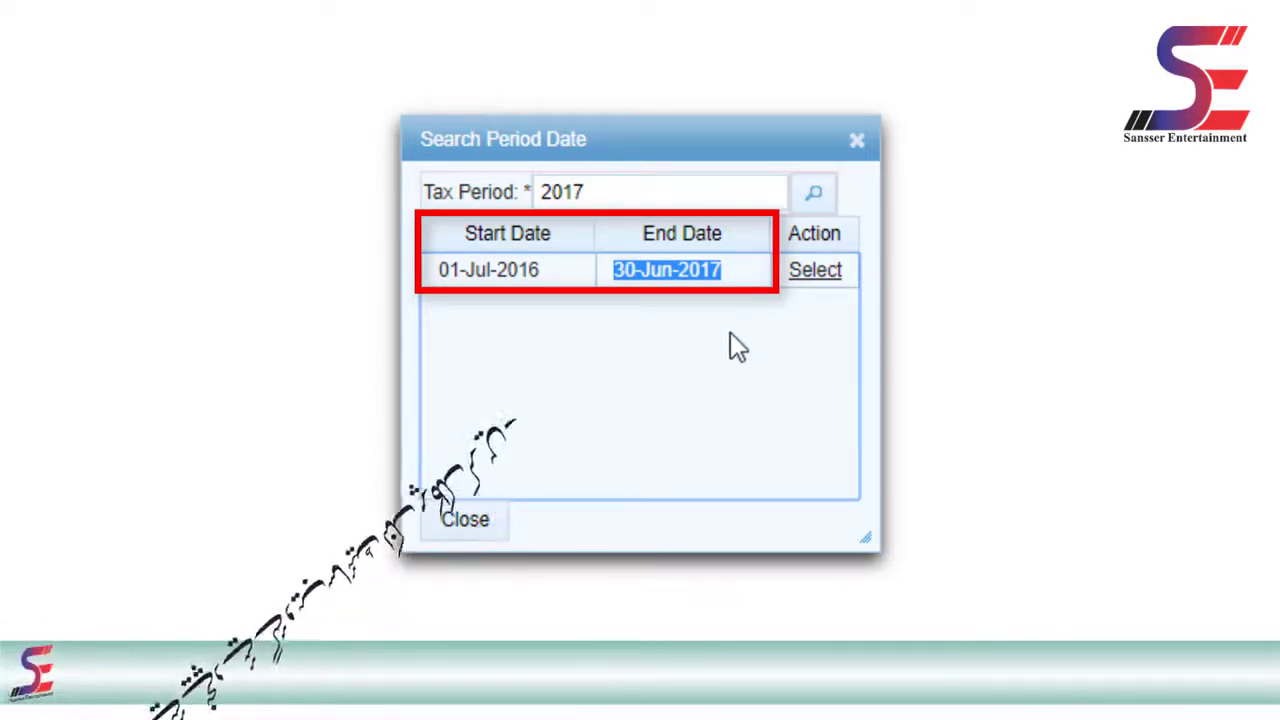
{"action": "left_click", "coordinate": [818, 272]}
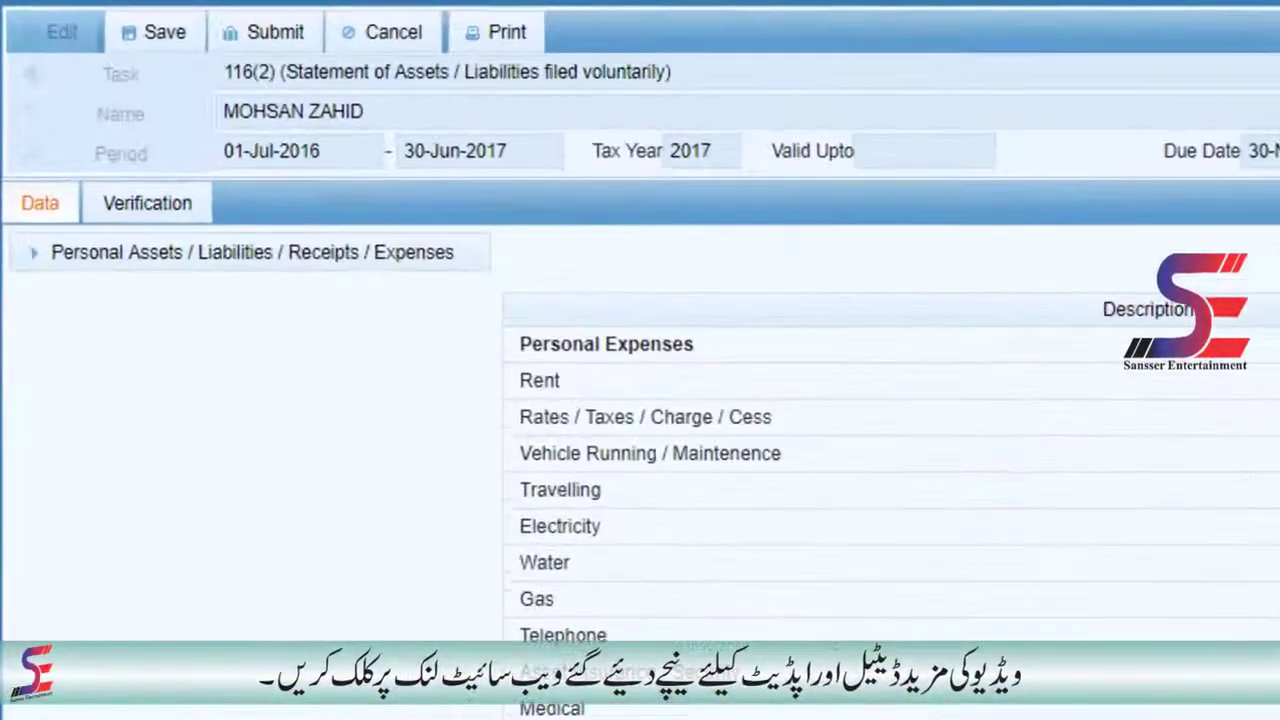
- Expand Personal Assets / Liabilities / Receipts / Expenses to show the Personal Expenses table
{"action": "left_click", "coordinate": [40, 262]}
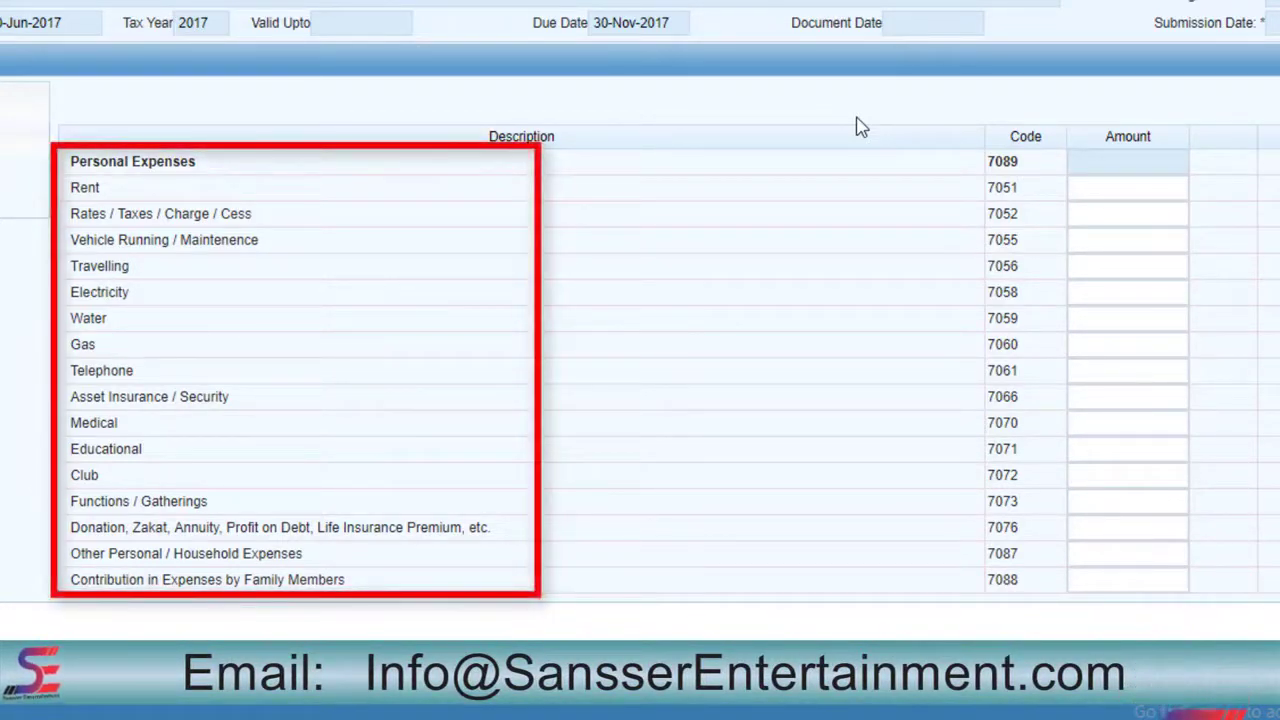
- Enter 5000 for Other Personal / Household Expenses (7087) and recalculate the 7089 total
{"action": "left_click_drag", "start_coordinate": [70, 213], "coordinate": [238, 220]}
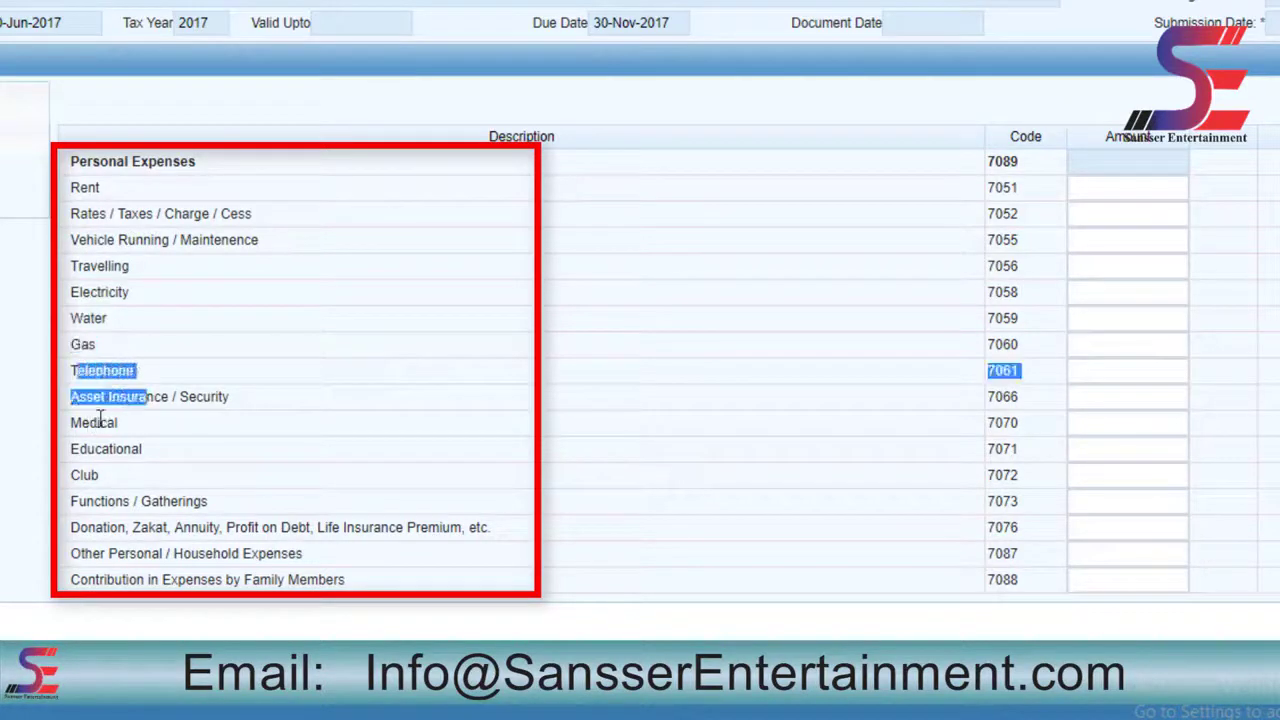
{"action": "left_click_drag", "start_coordinate": [99, 420], "coordinate": [91, 450]}
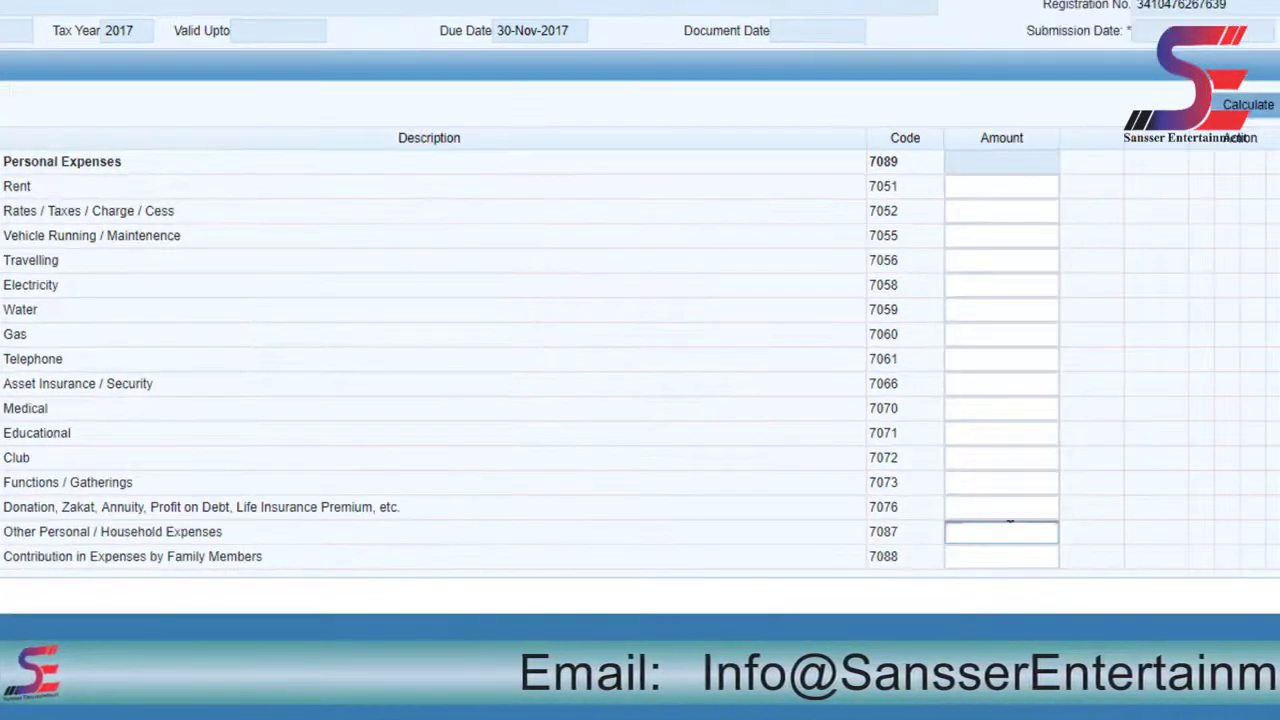
{"action": "type", "text": "5000"}
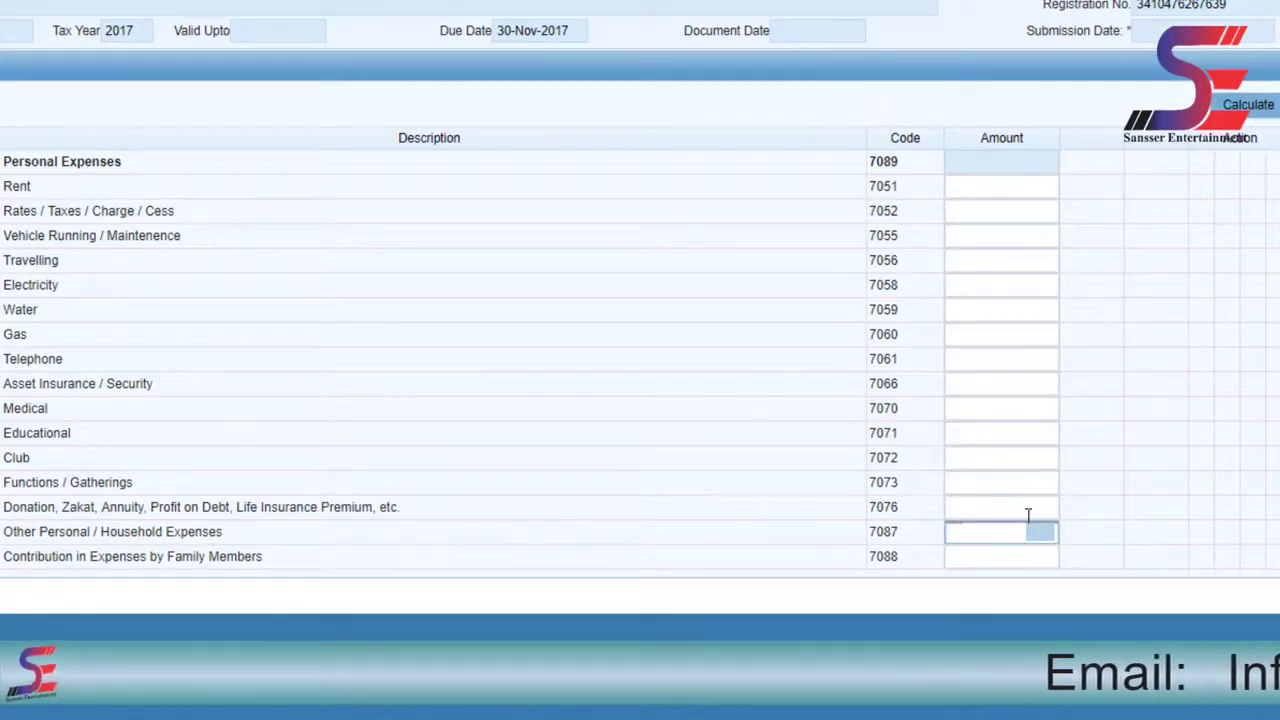
{"action": "left_click", "coordinate": [1262, 110]}
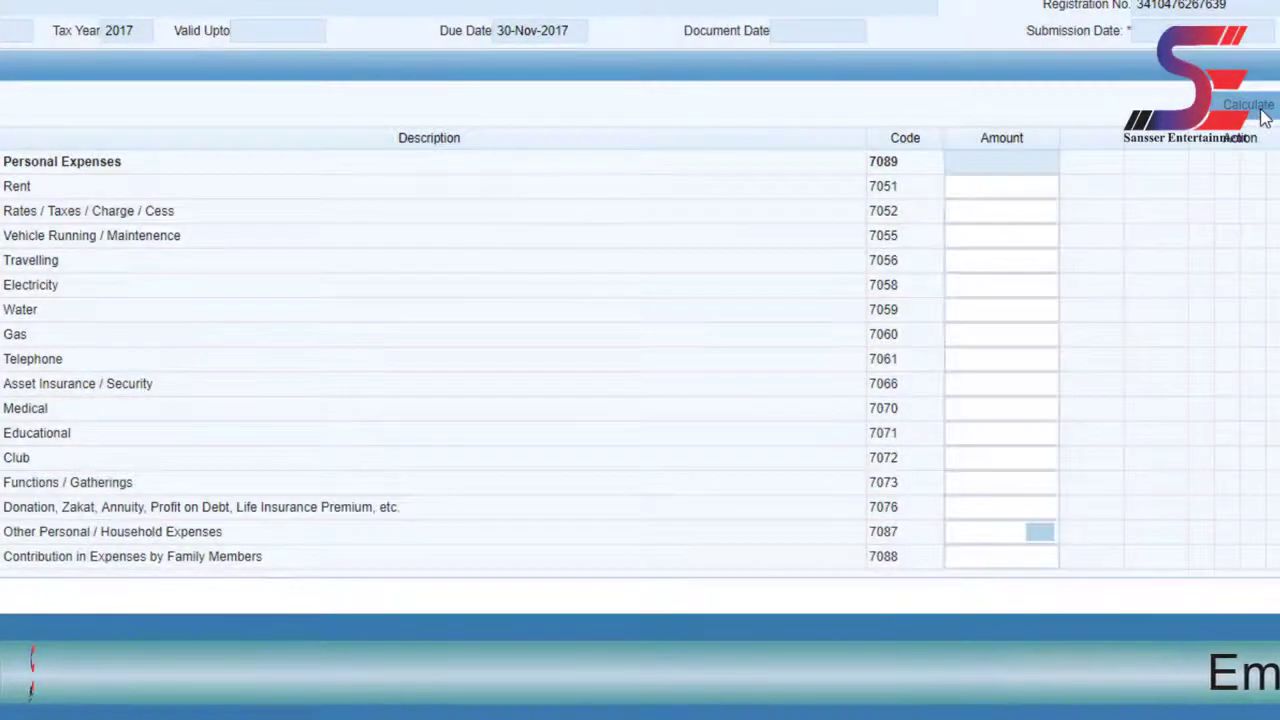
{"action": "left_click", "coordinate": [1263, 117]}
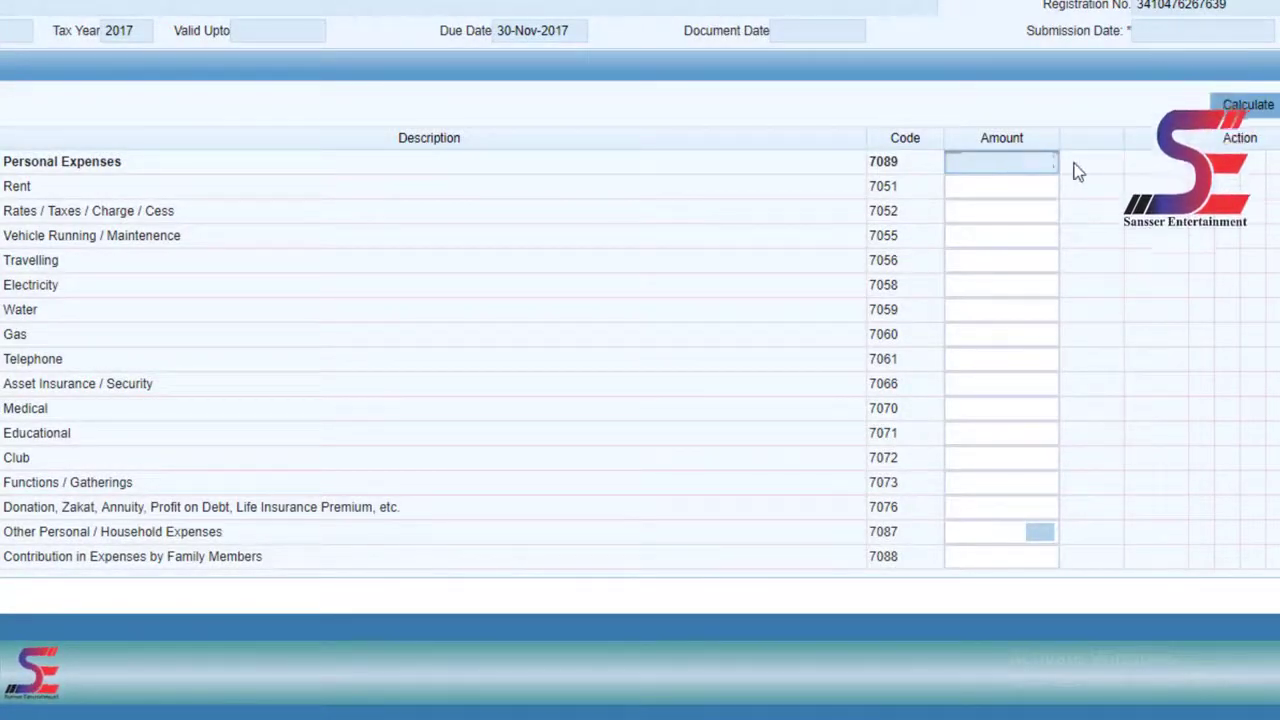
{"action": "double_click", "coordinate": [1028, 171]}
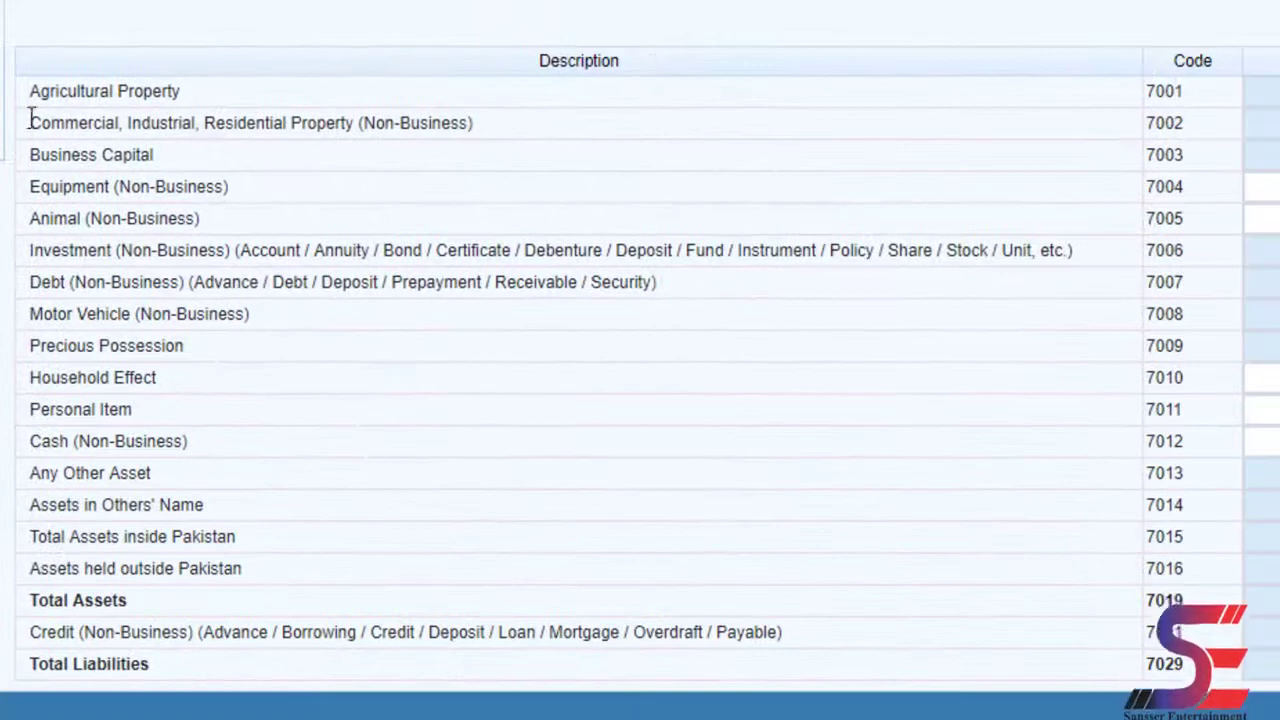
- Review the asset categories: Commercial/Residential Property, Business Capital, Equipment and Animals
{"action": "left_click_drag", "start_coordinate": [31, 119], "coordinate": [384, 113]}
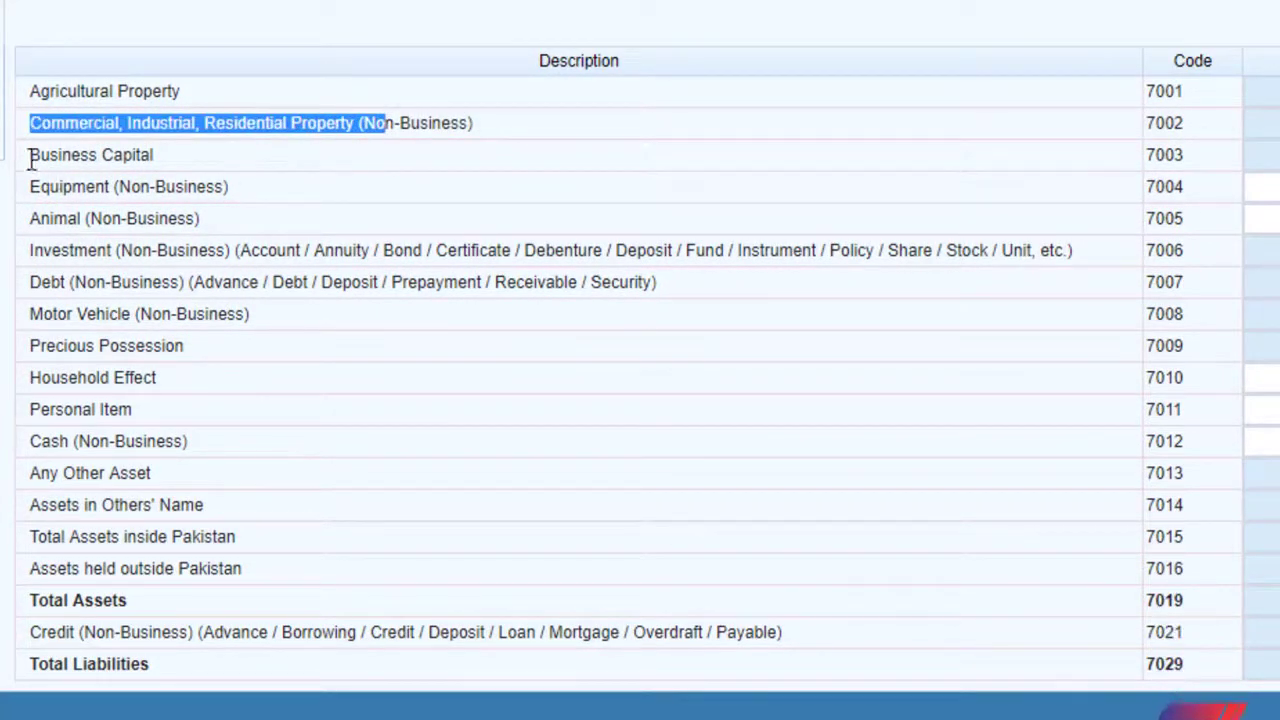
{"action": "left_click_drag", "start_coordinate": [32, 158], "coordinate": [125, 183]}
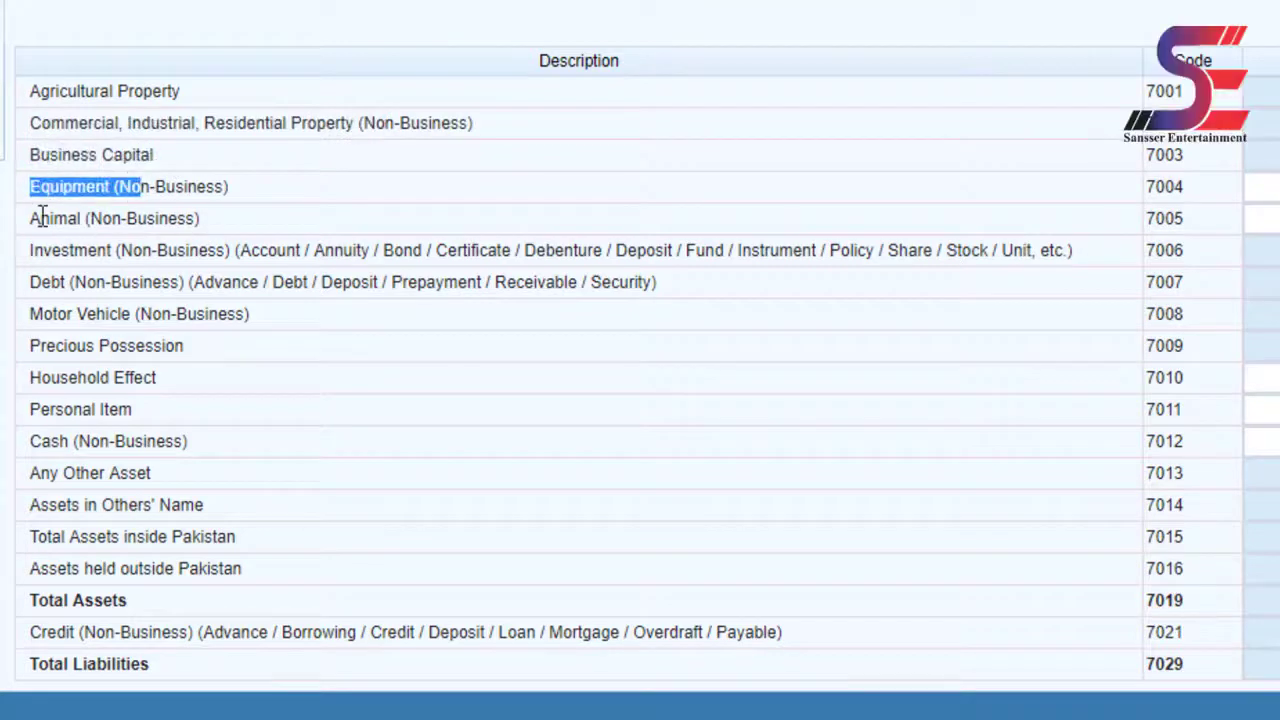
{"action": "left_click_drag", "start_coordinate": [38, 218], "coordinate": [124, 216]}
{"action": "left_click_drag", "start_coordinate": [32, 120], "coordinate": [394, 567]}
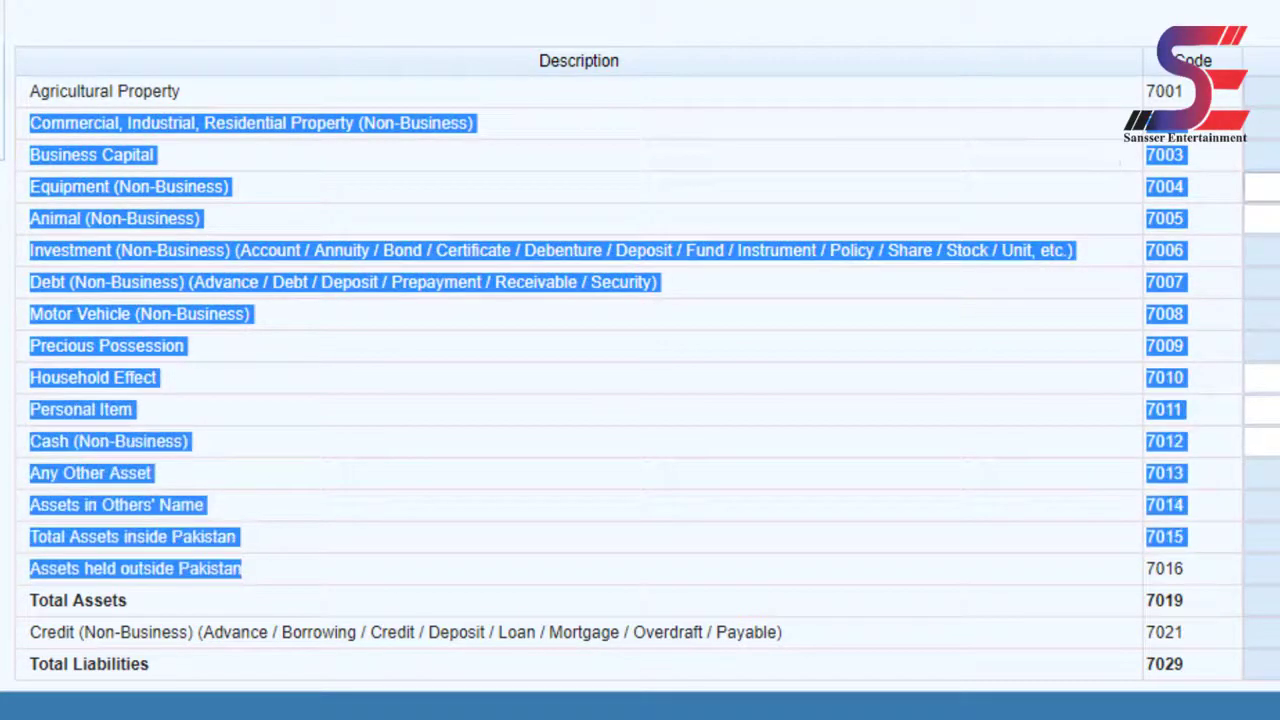
{"action": "left_click", "coordinate": [838, 142]}
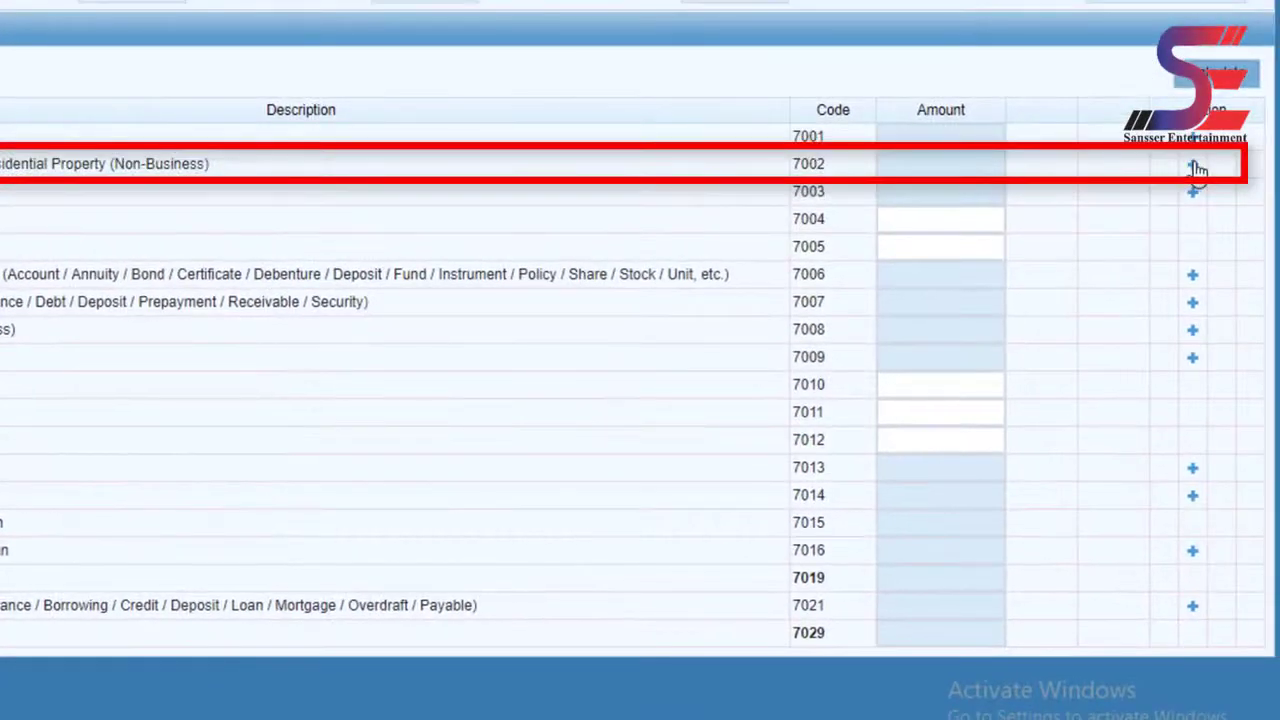
- Add a 7002 entry describing the Wazirabad residential house of 1000sp. ft
{"action": "left_click", "coordinate": [1193, 165]}
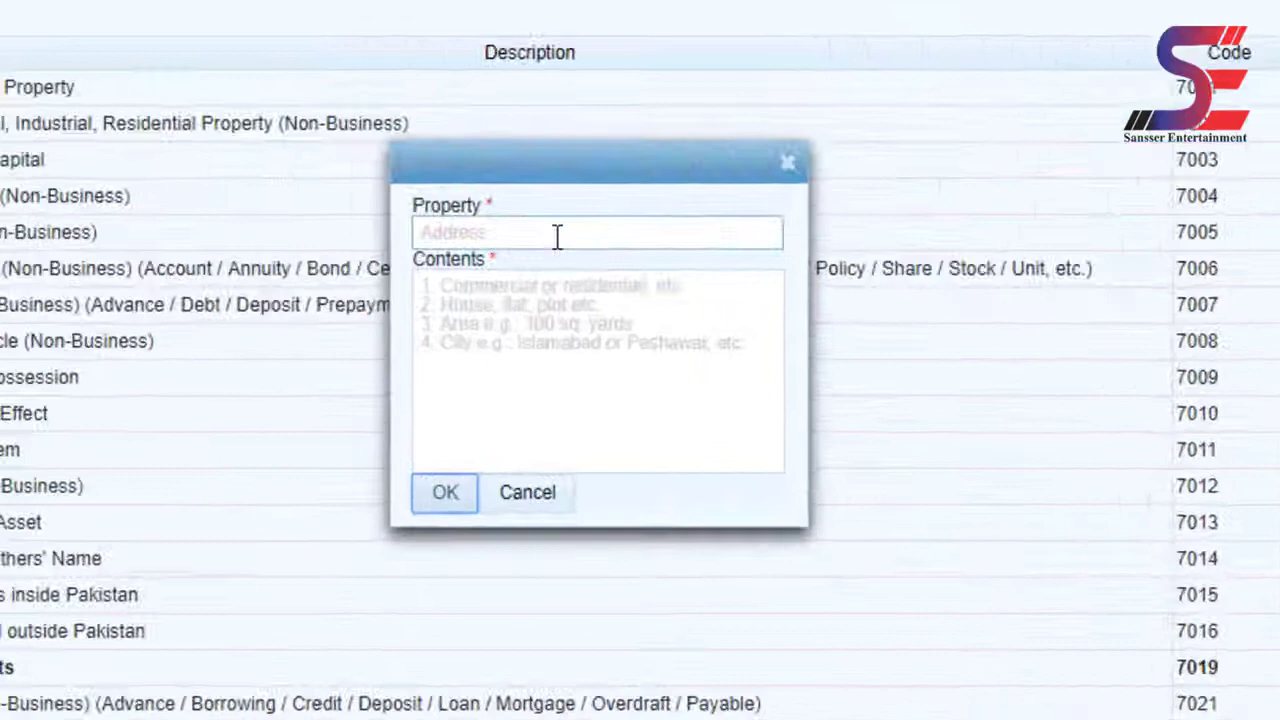
{"action": "left_click", "coordinate": [326, 243]}
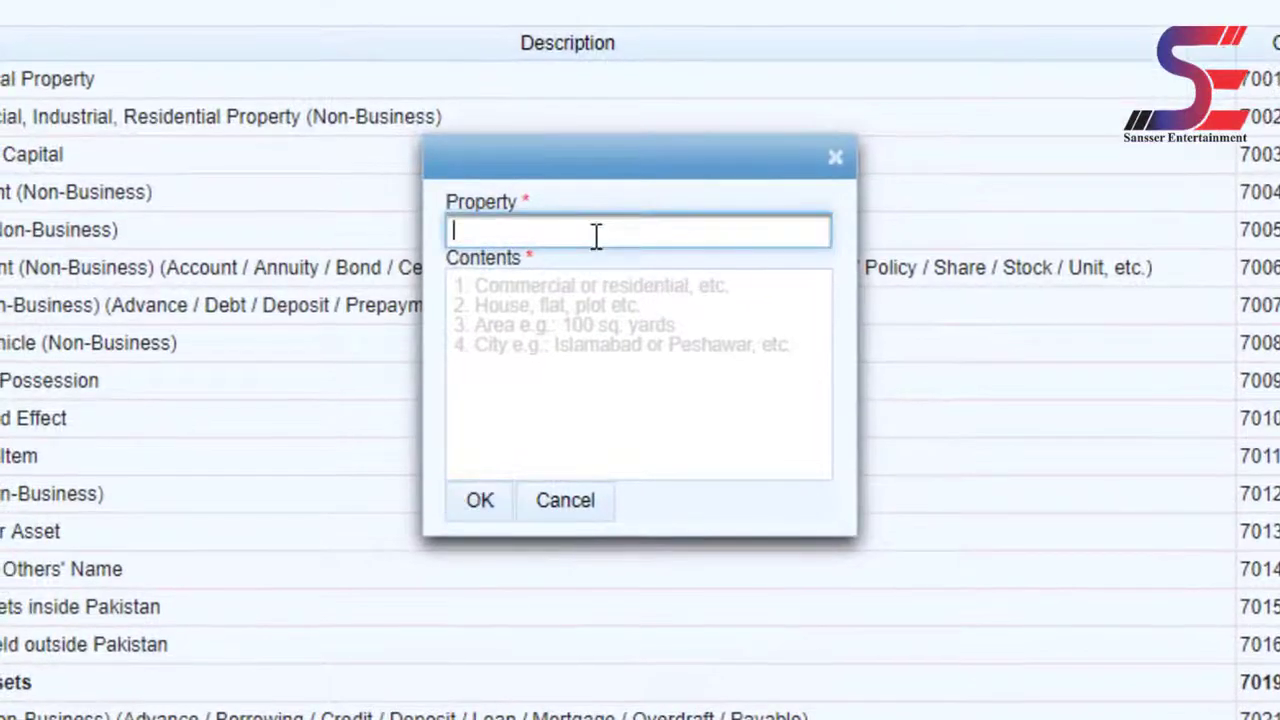
{"action": "type", "text": "wazirabad"}
{"action": "left_click", "coordinate": [540, 288]}
{"action": "type", "text": "Resident"}
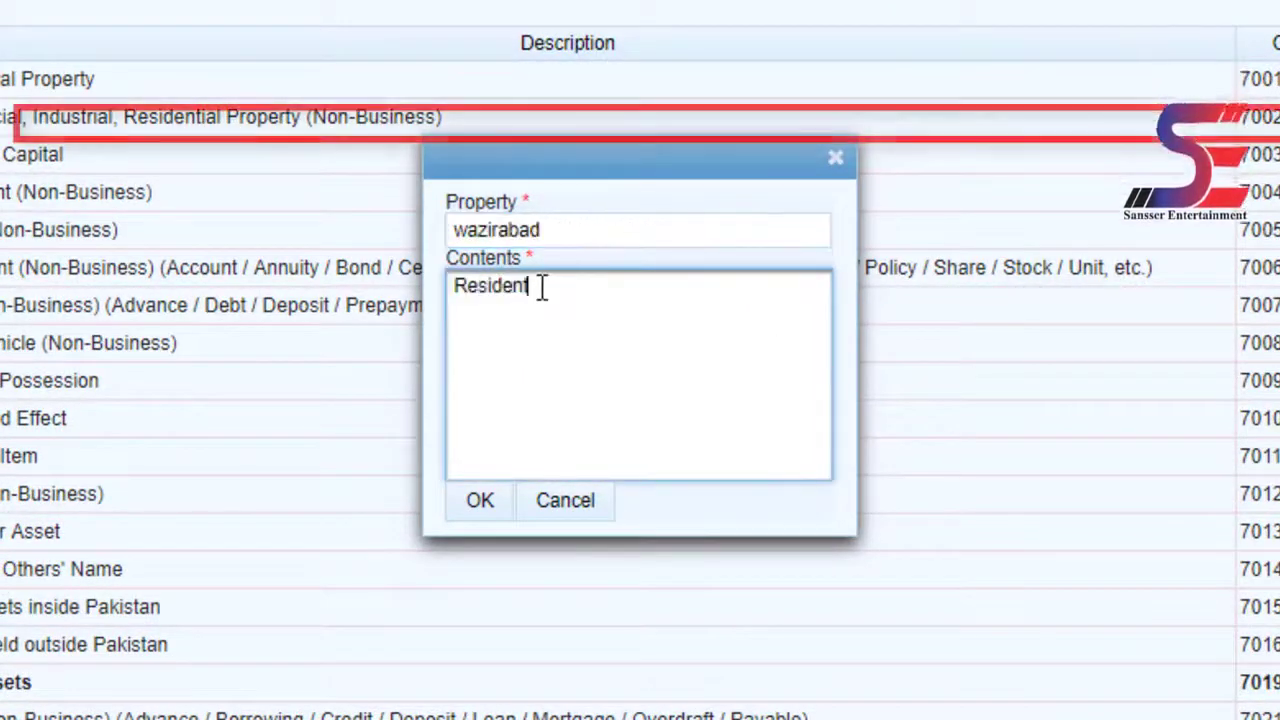
{"action": "type", "text": "ial"}
{"action": "key", "text": "Return"}
{"action": "type", "text": "House"}
{"action": "key", "text": "Return"}
{"action": "type", "text": "1000s"}
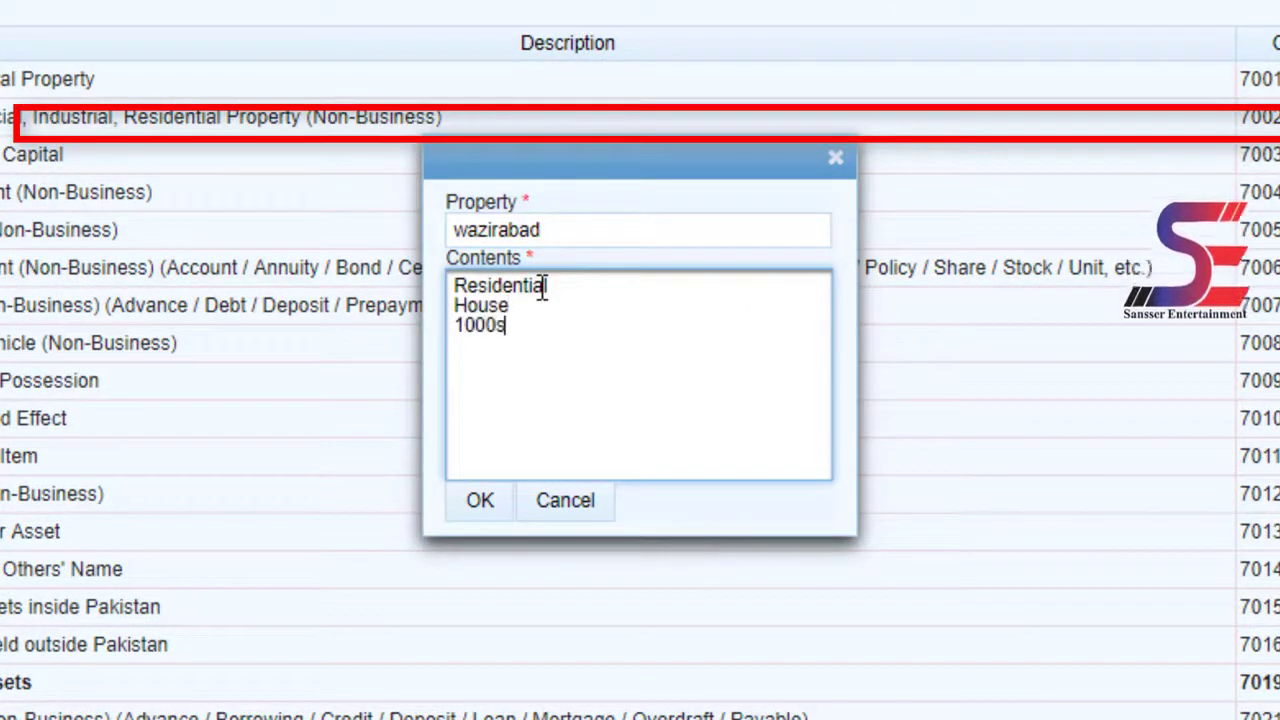
{"action": "type", "text": "p. ft"}
{"action": "key", "text": "Return"}
{"action": "type", "text": "W"}
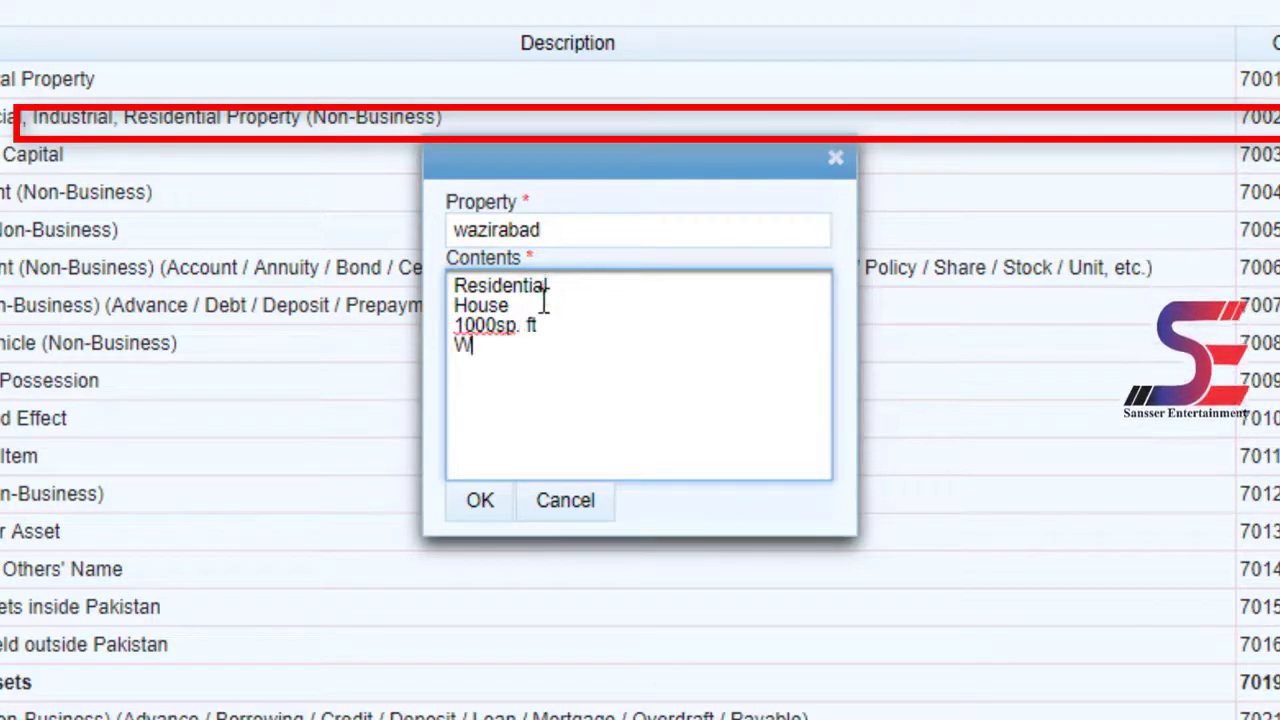
{"action": "type", "text": "azirabad"}
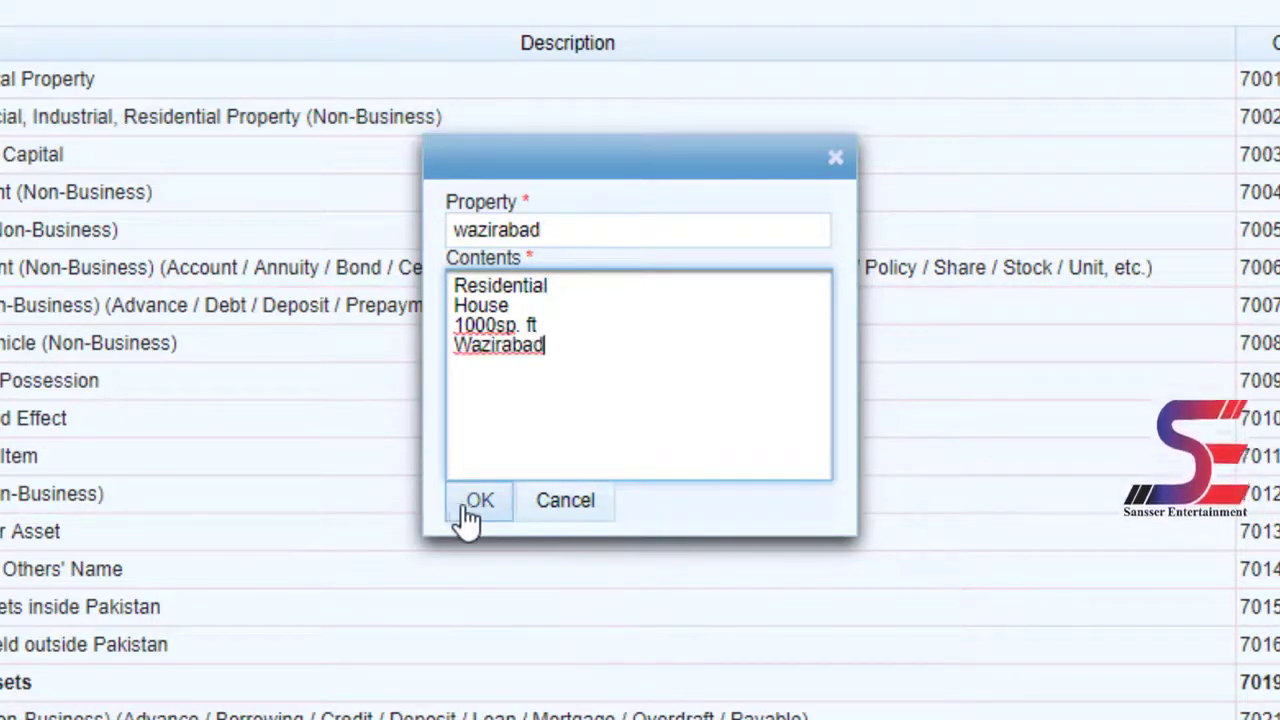
{"action": "left_click", "coordinate": [468, 506]}
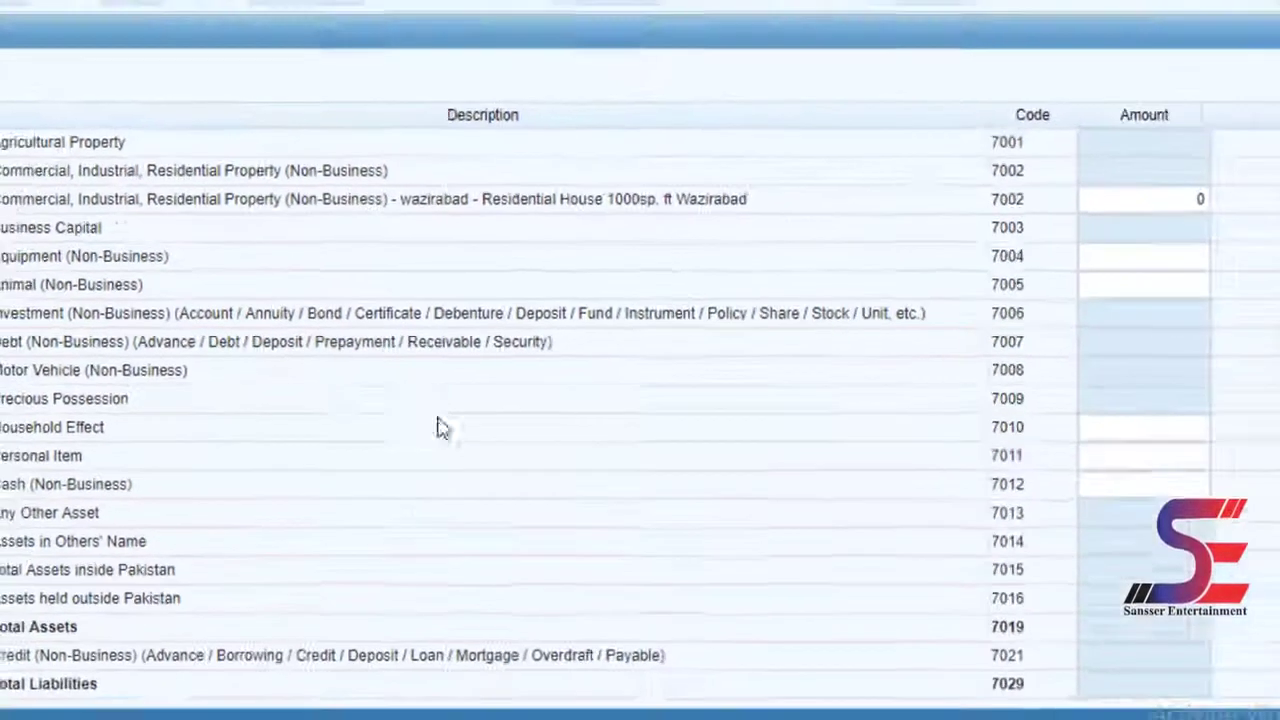
- Give the Wazirabad house an amount of 100,000 and recalculate total assets
{"action": "mouse_move", "coordinate": [406, 199]}
{"action": "left_mouse_down"}
{"action": "mouse_move", "coordinate": [478, 200]}
{"action": "mouse_move", "coordinate": [509, 220]}
{"action": "mouse_move", "coordinate": [640, 222]}
{"action": "left_mouse_up"}
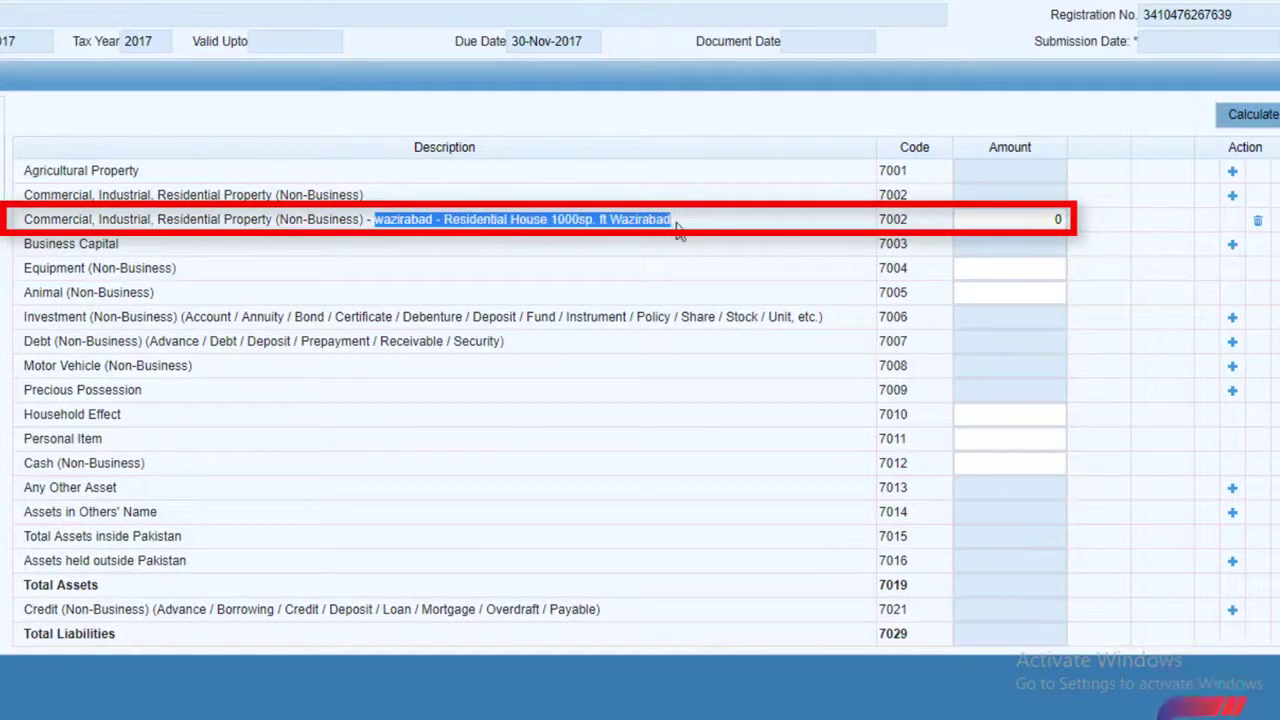
{"action": "left_click", "coordinate": [1012, 221]}
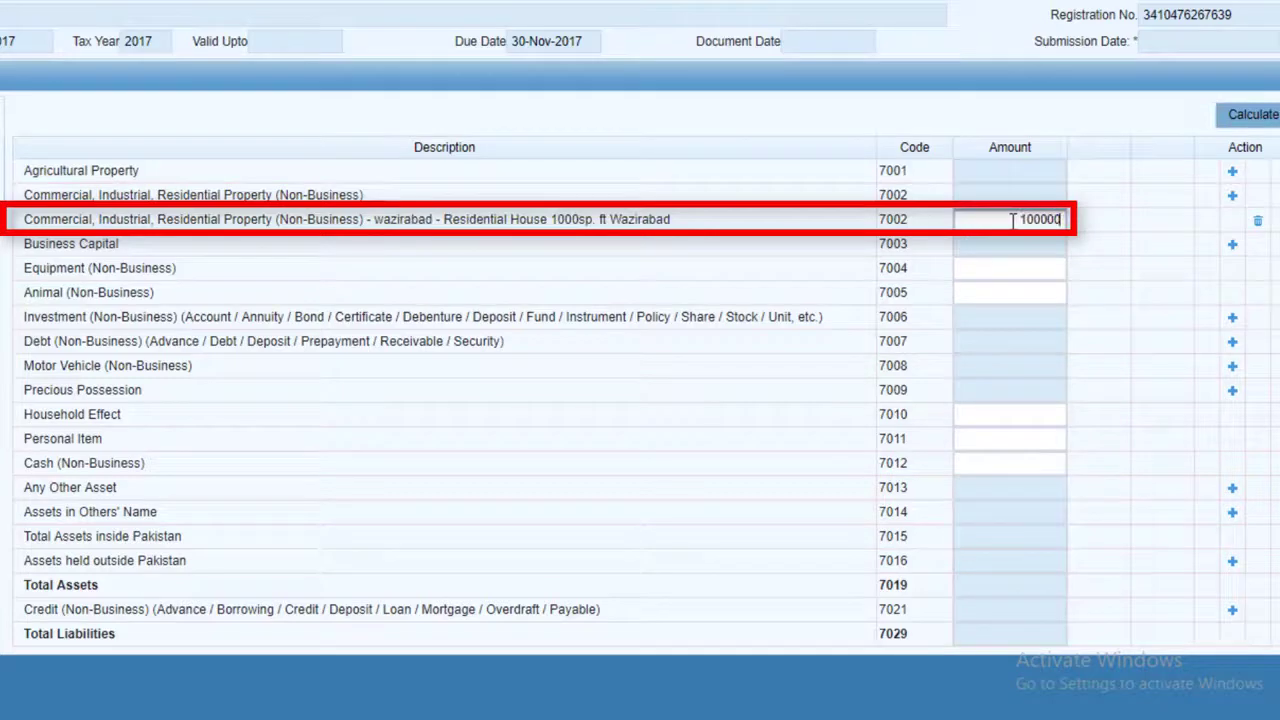
{"action": "left_click", "coordinate": [1247, 122]}
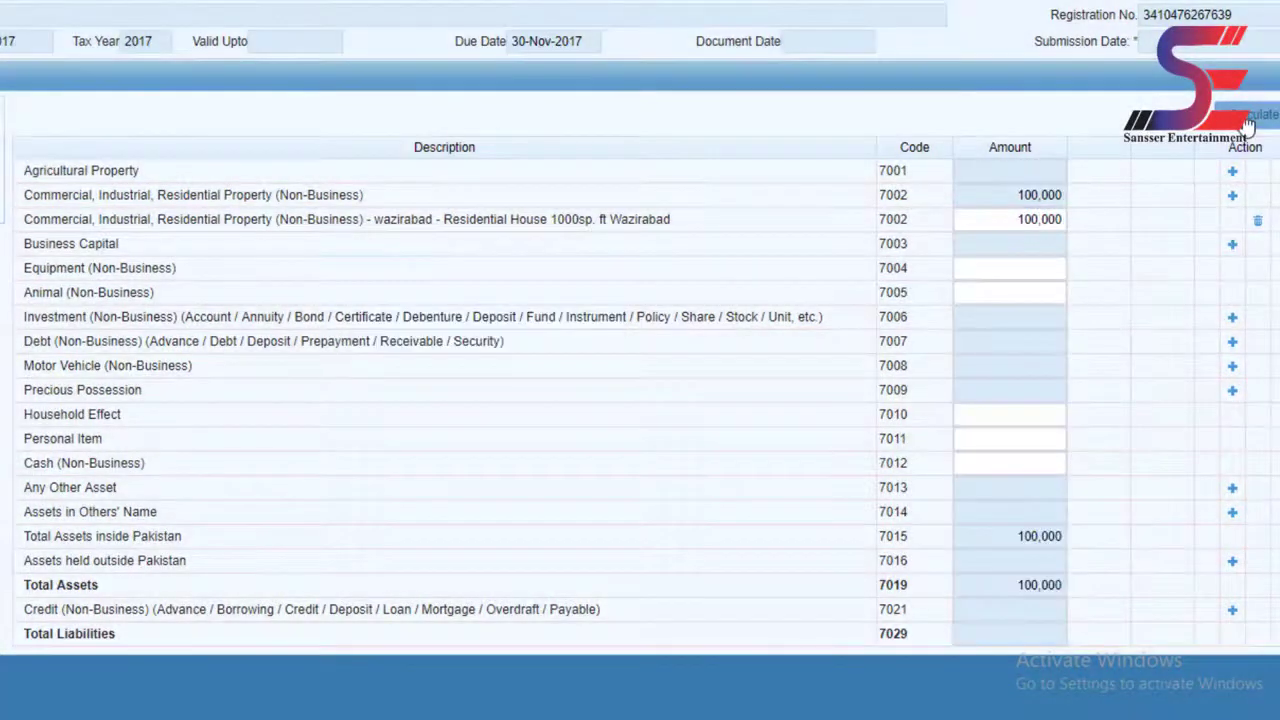
- Add a second 7002 entry for the Islamabad residential house of 1000 sq. ft
{"action": "left_click", "coordinate": [1232, 198]}
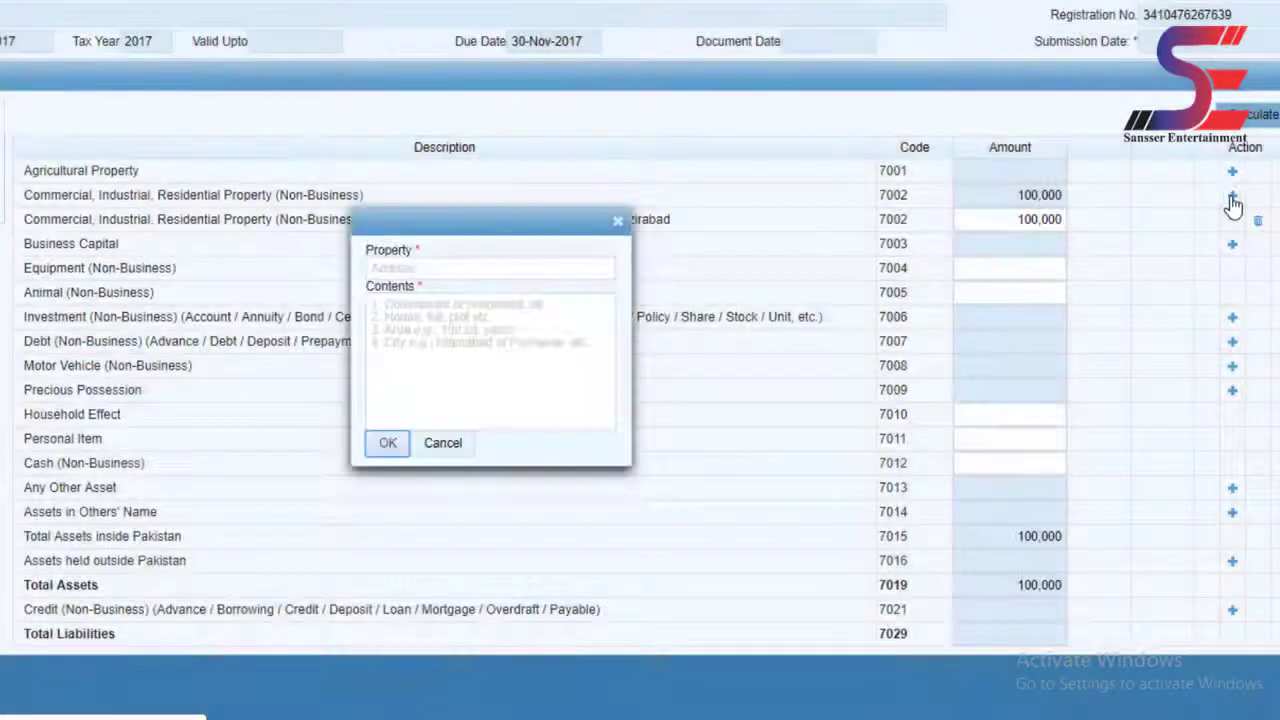
{"action": "left_click", "coordinate": [489, 269]}
{"action": "type", "text": "Islamabad"}
{"action": "key", "text": "Tab"}
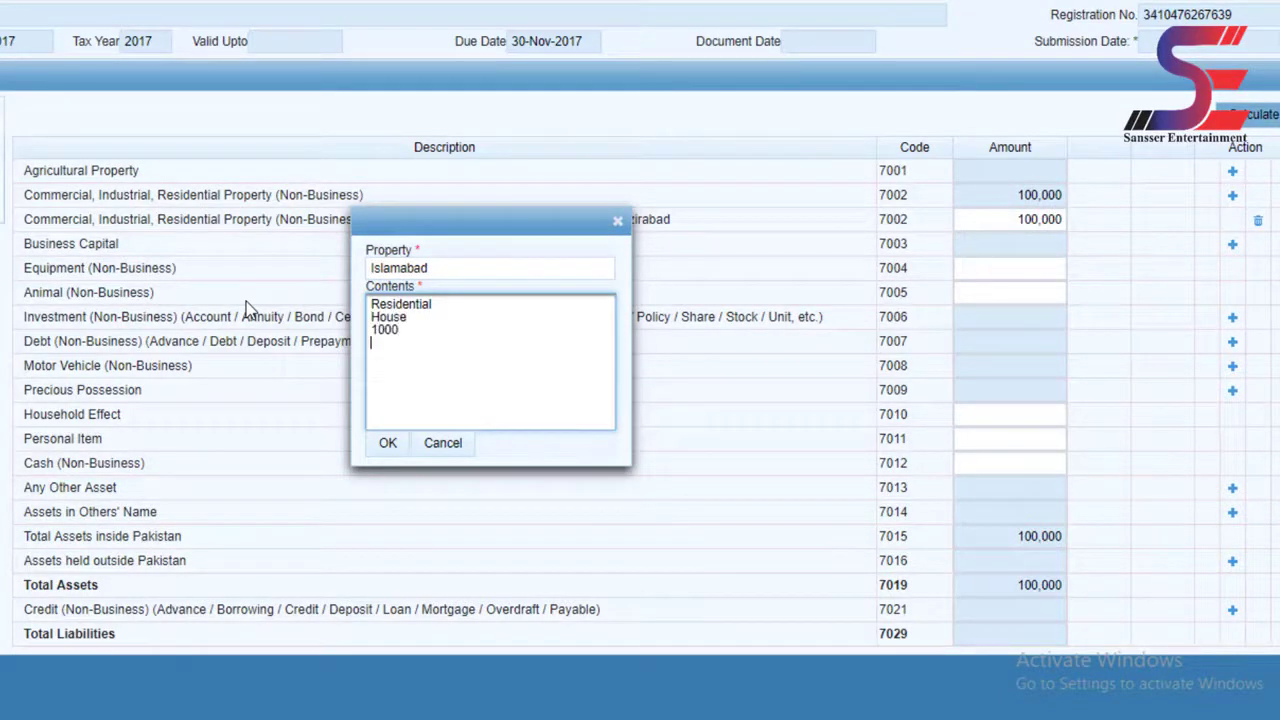
{"action": "type", "text": "sq. ft"}
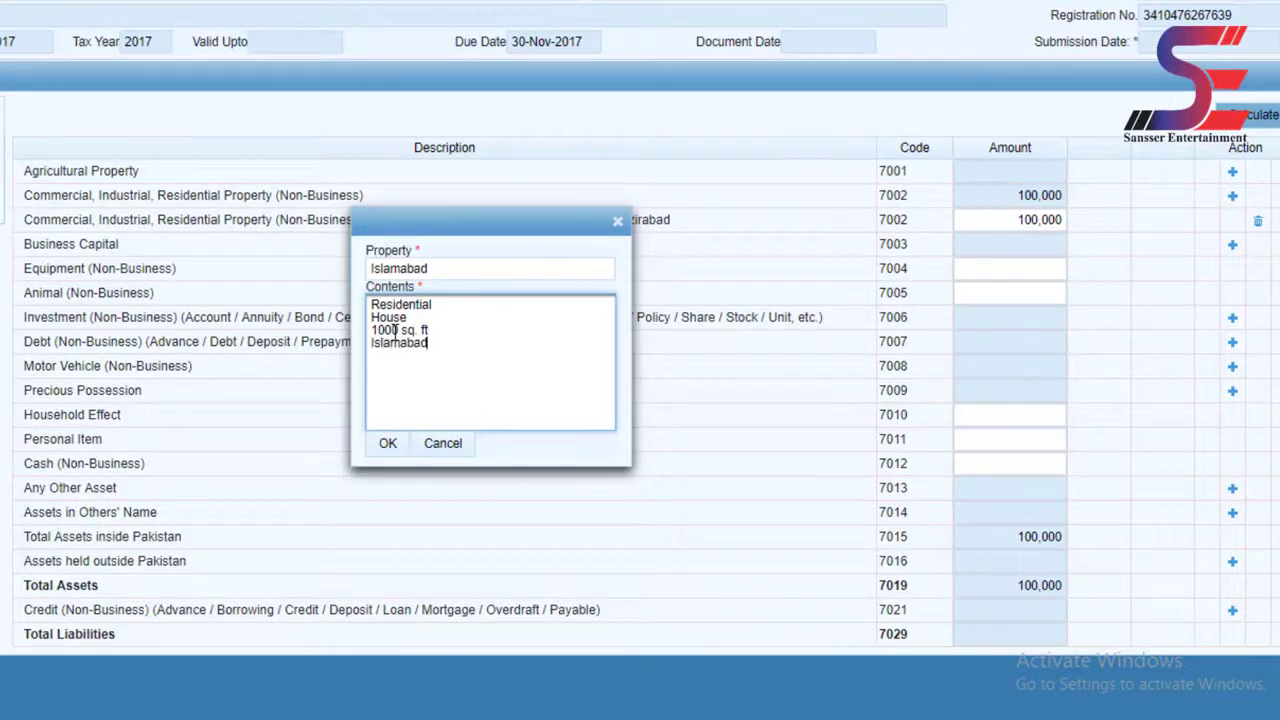
{"action": "left_click", "coordinate": [389, 446]}
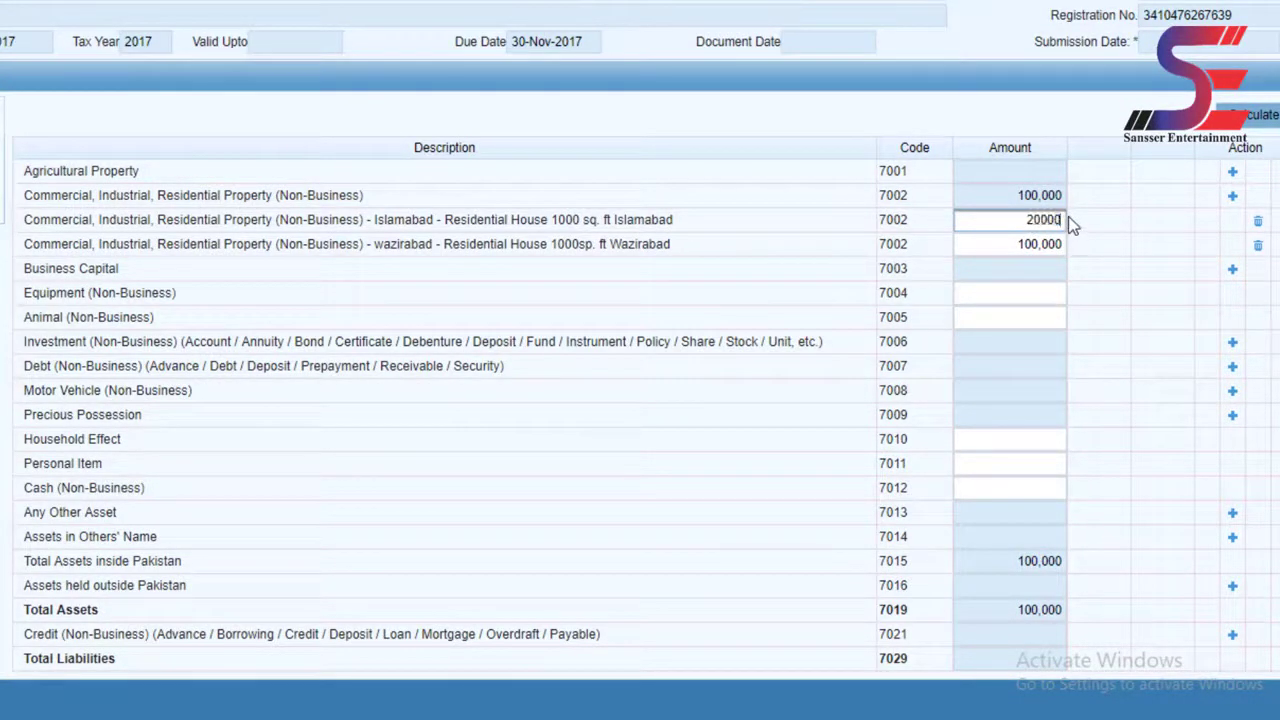
- Recalculate with 20,000 for Islamabad and check the 120,000 property subtotal
{"action": "left_click", "coordinate": [1238, 130]}
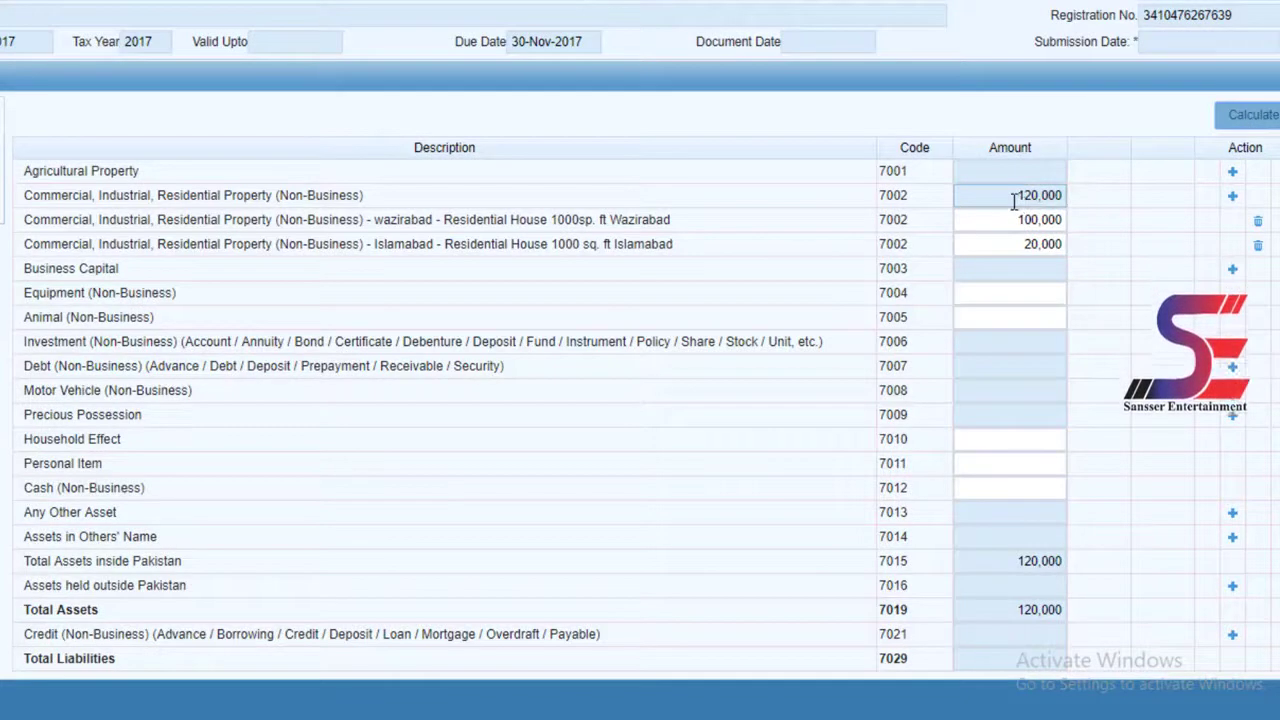
{"action": "left_click_drag", "start_coordinate": [1013, 198], "coordinate": [1066, 196]}
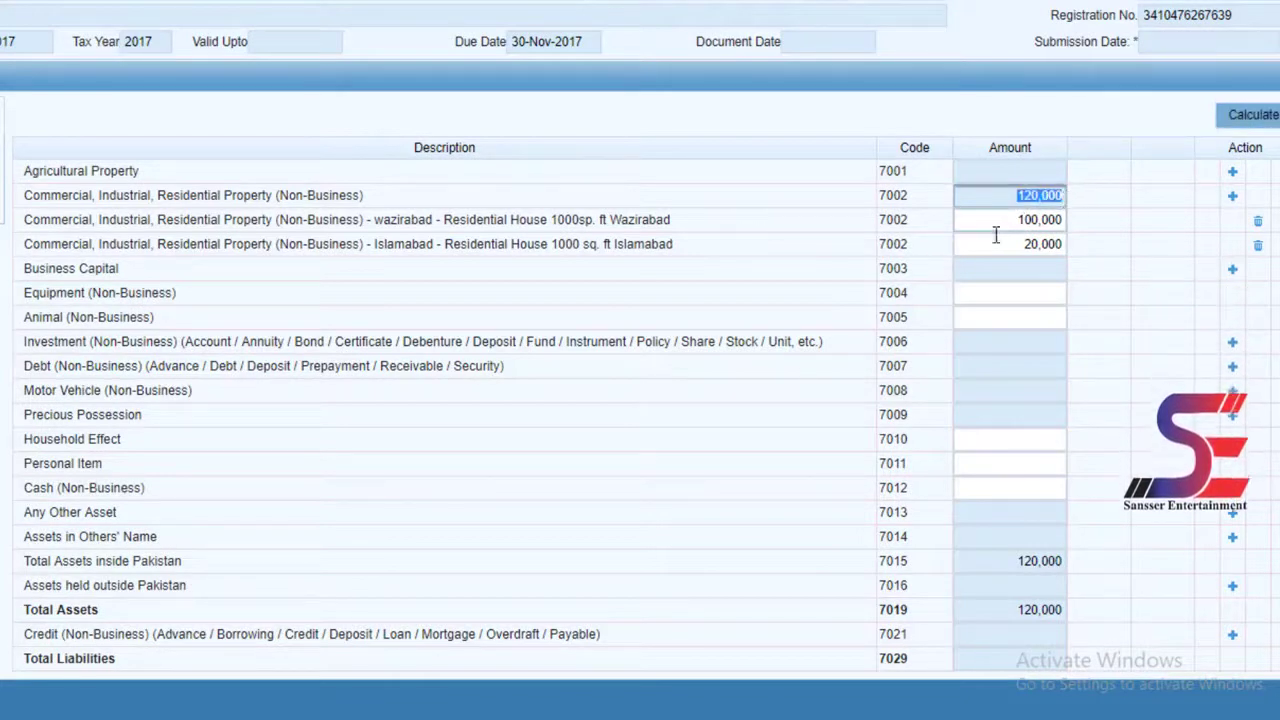
{"action": "double_click", "coordinate": [995, 240]}
{"action": "double_click", "coordinate": [1006, 218]}
{"action": "left_click", "coordinate": [936, 235]}
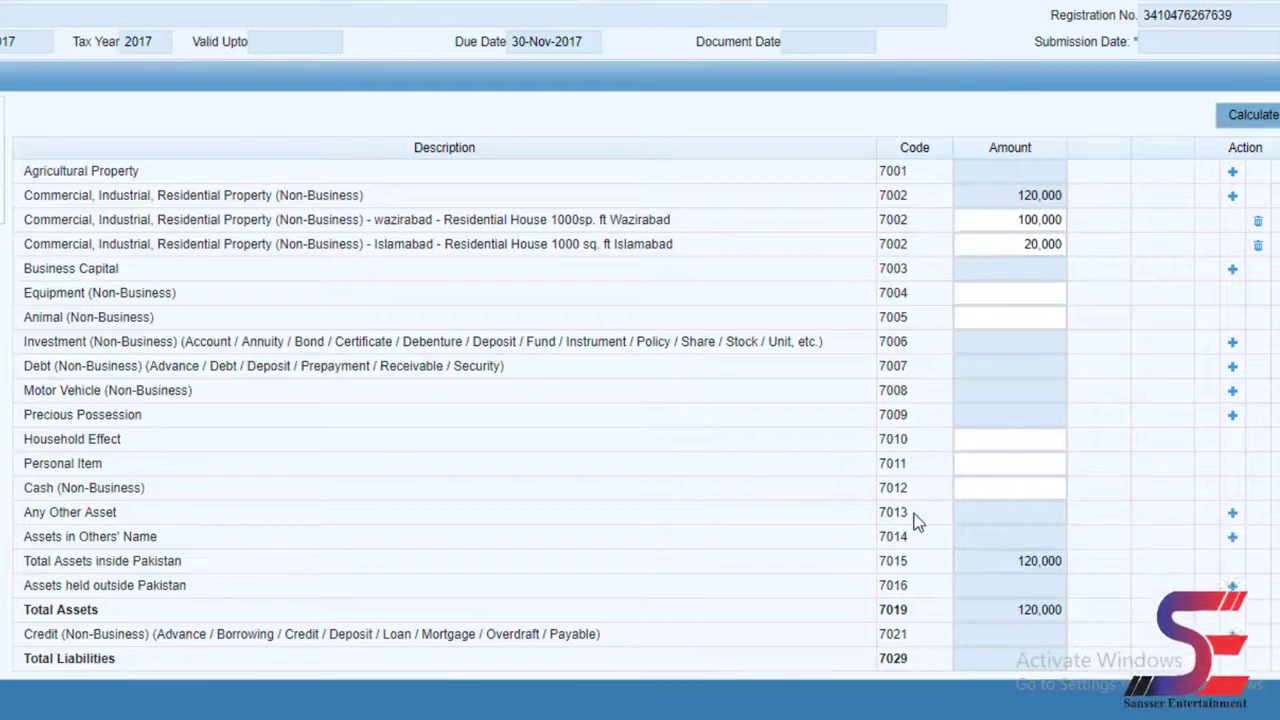
{"action": "left_click_drag", "start_coordinate": [910, 514], "coordinate": [880, 519]}
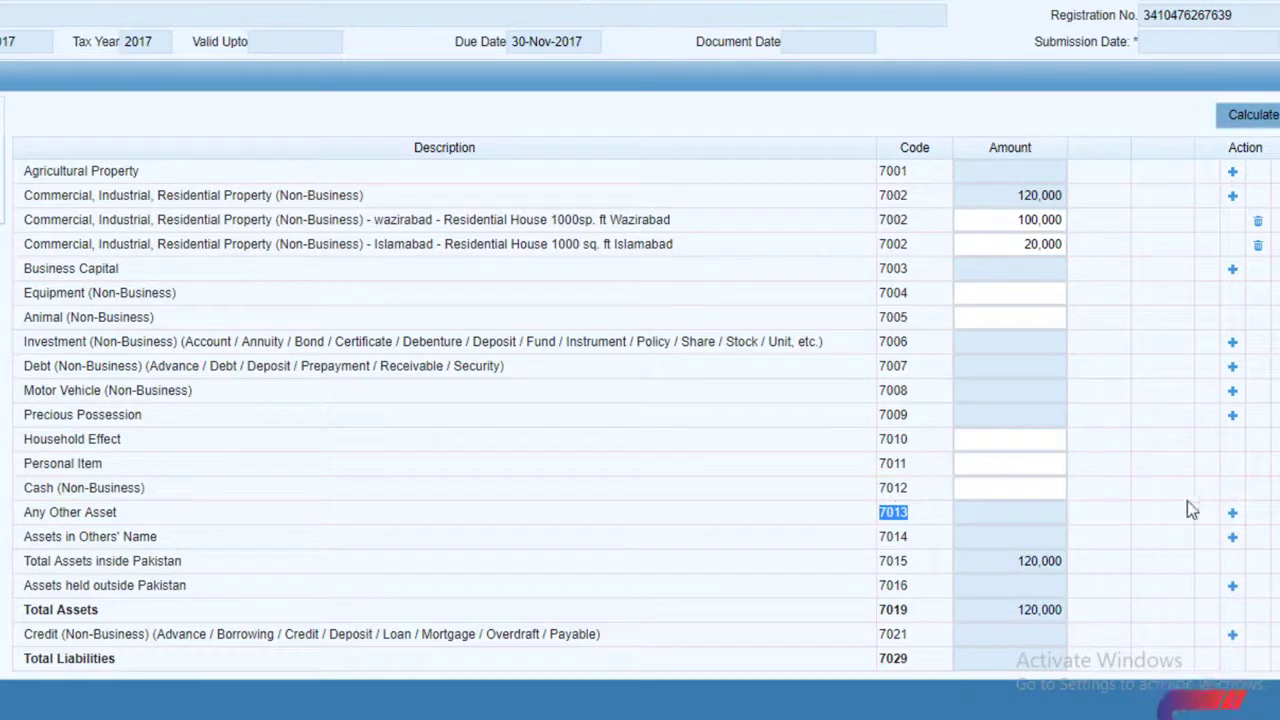
- Add Silver under Any Other Asset (7013) at 5,000, bringing total assets to 125,000
{"action": "left_click", "coordinate": [1233, 514]}
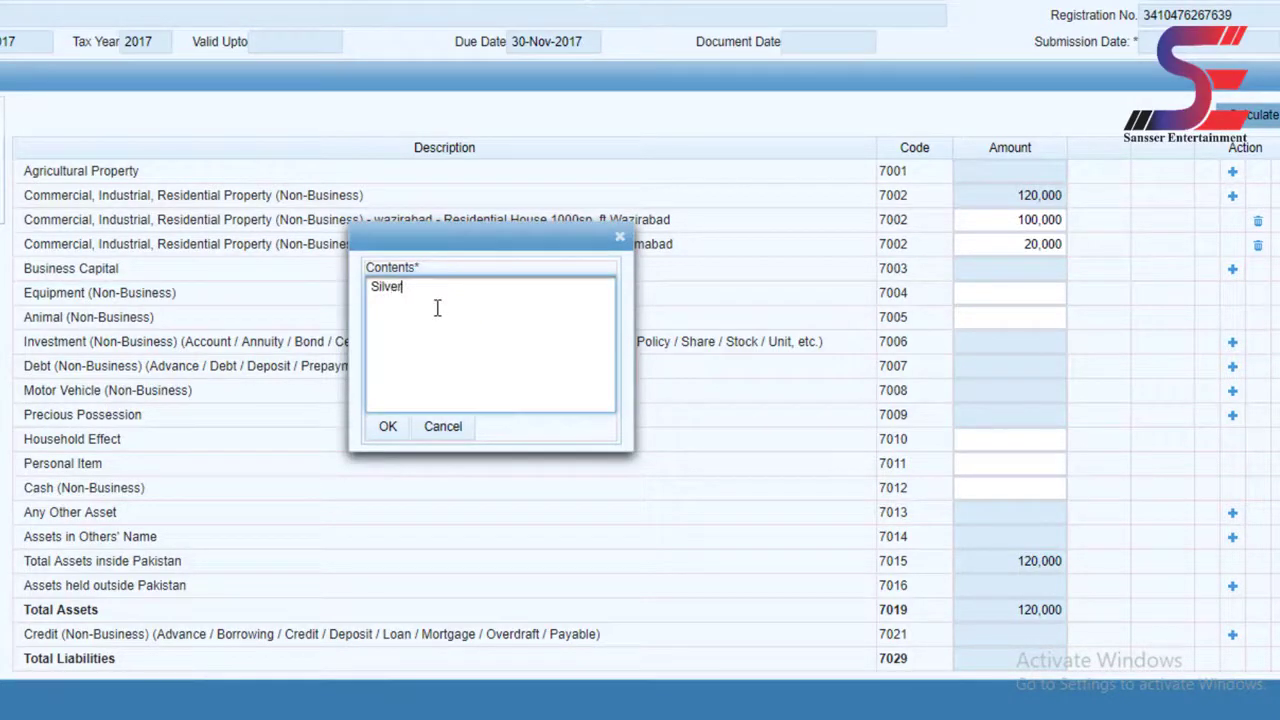
{"action": "left_click", "coordinate": [390, 427]}
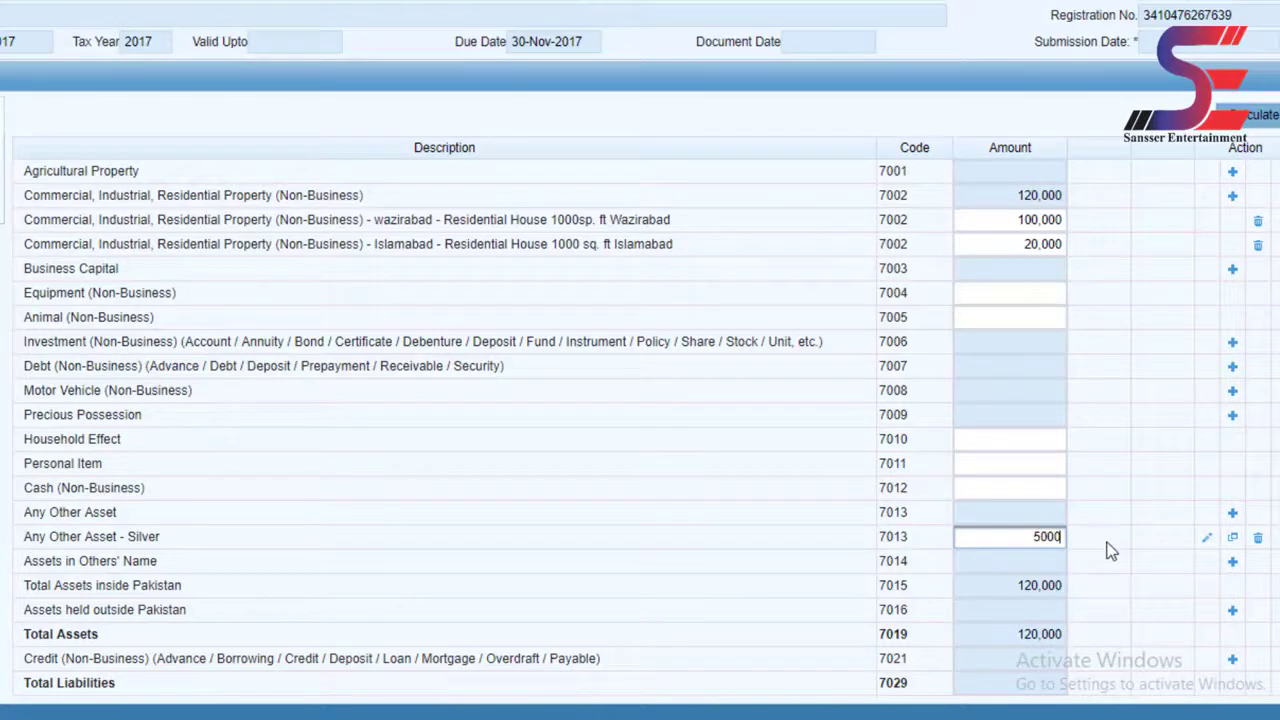
{"action": "left_click", "coordinate": [1250, 118]}
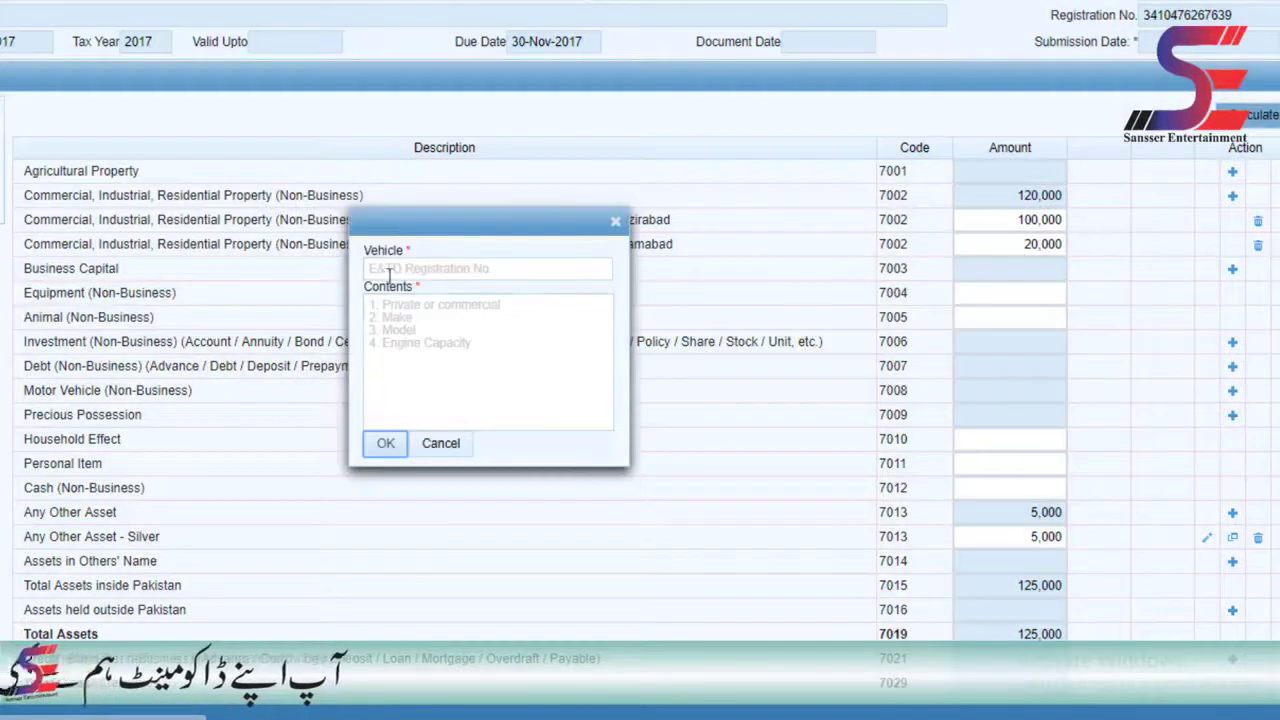
- Add the Honda 2019 125 cc vehicle with its registration number under 7008 at 100,000
{"action": "left_click", "coordinate": [425, 270]}
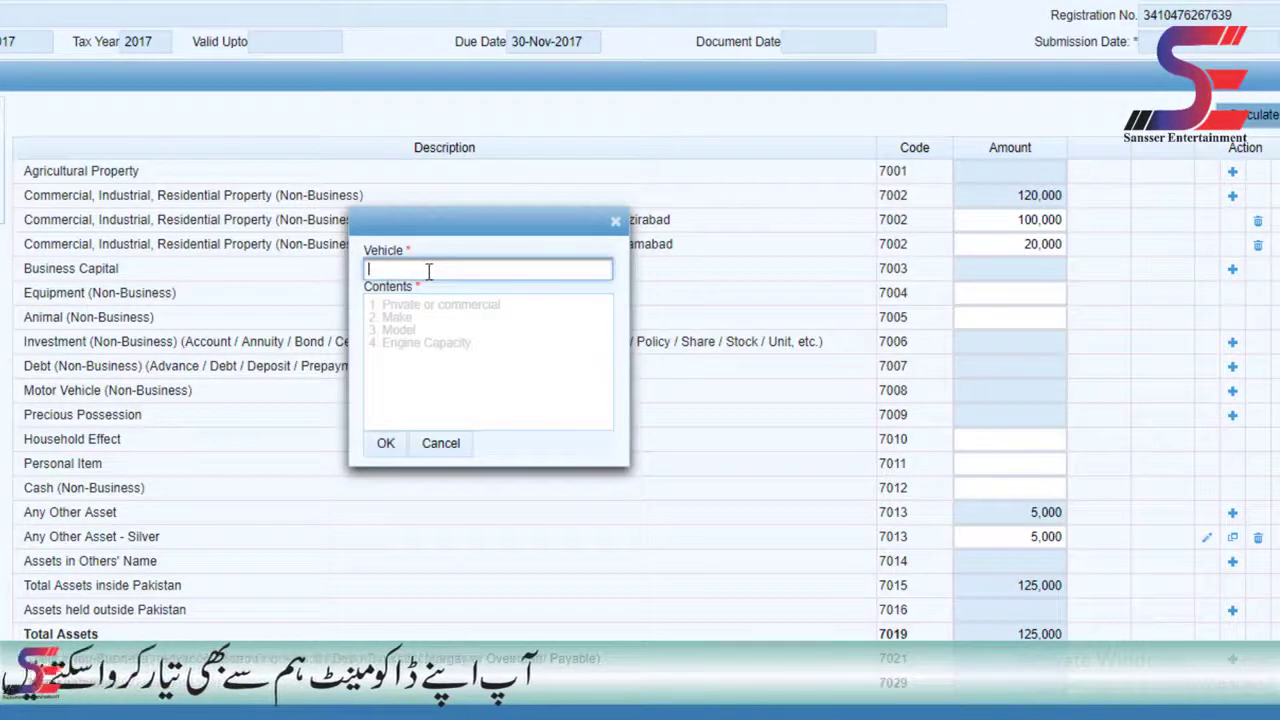
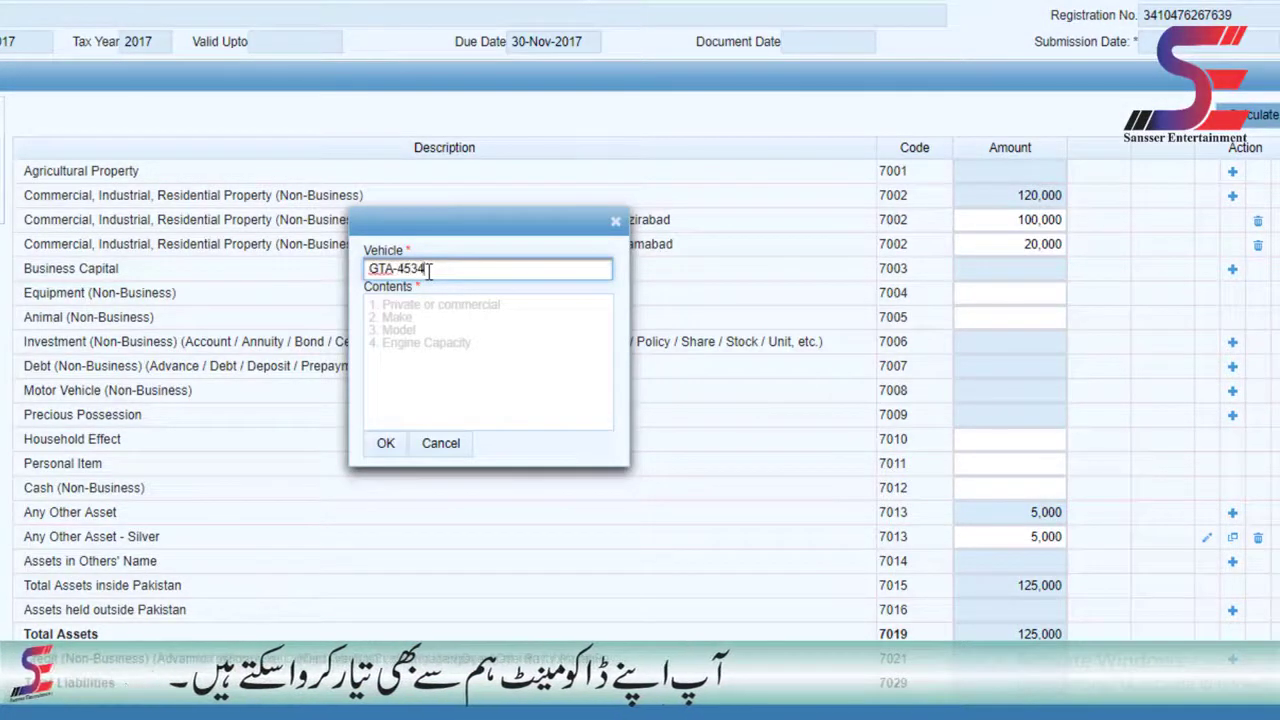
{"action": "key", "text": "Tab"}
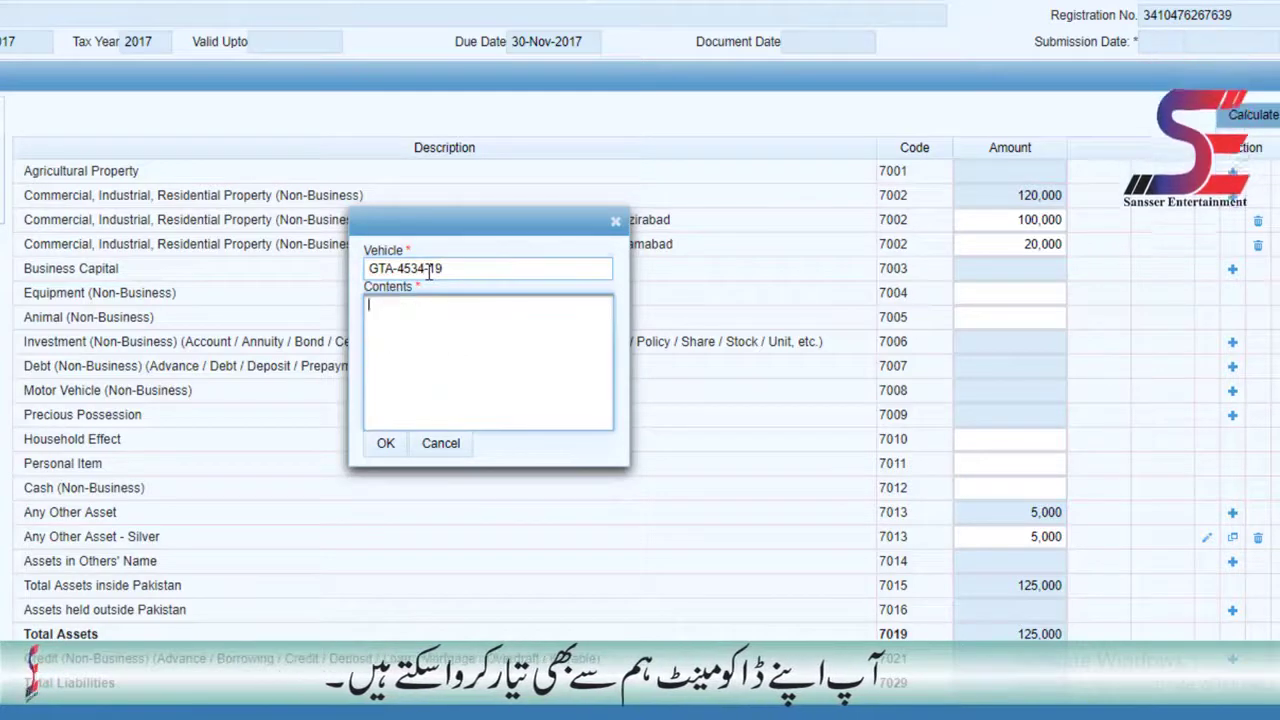
{"action": "key", "text": "Return"}
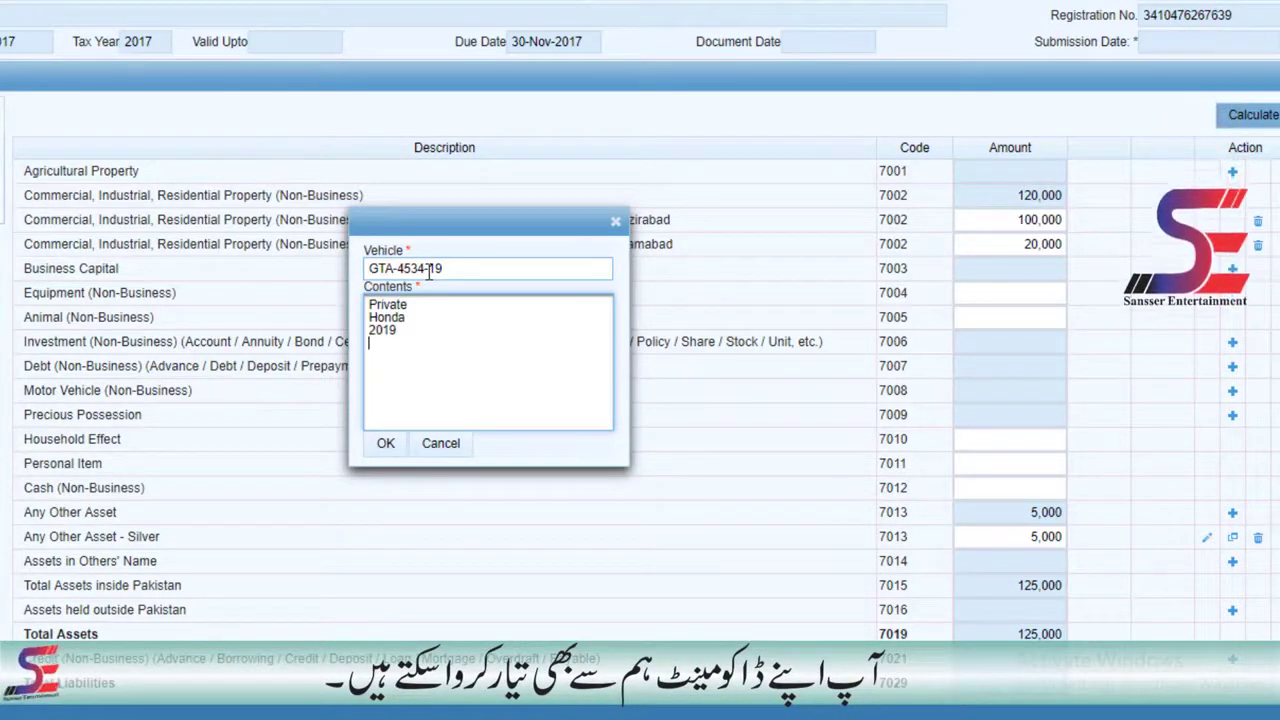
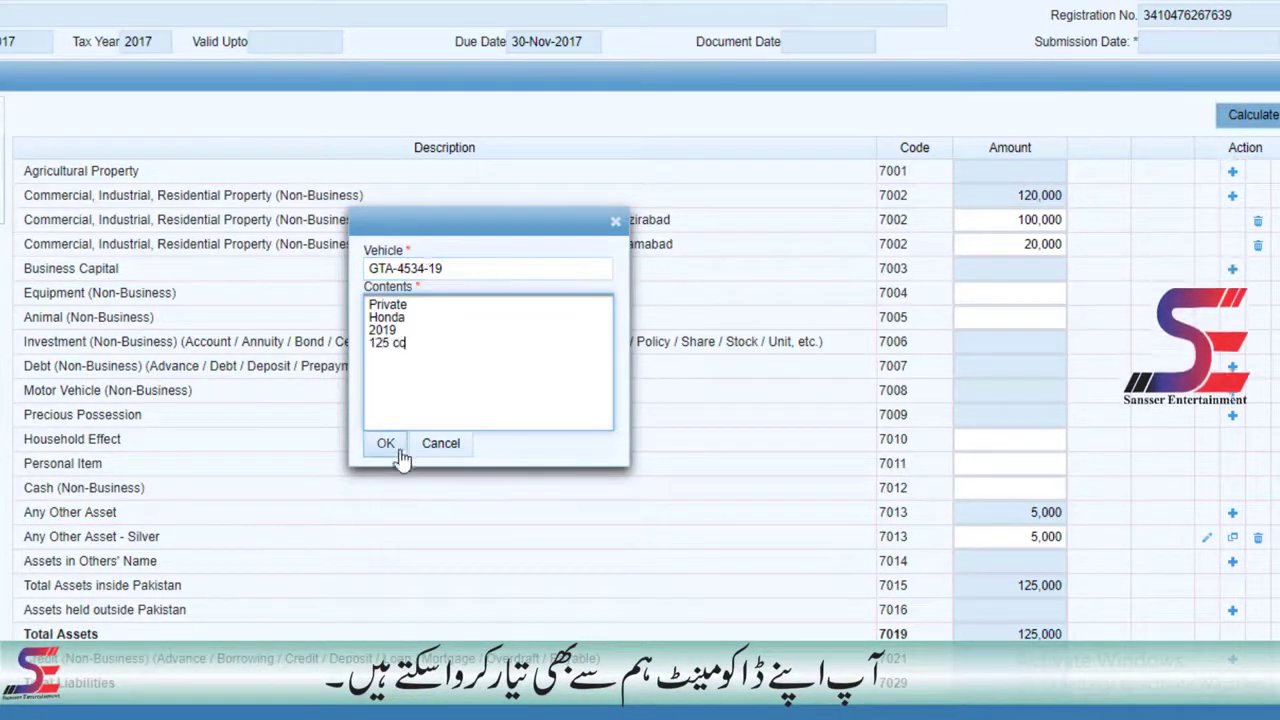
{"action": "left_click", "coordinate": [386, 444]}
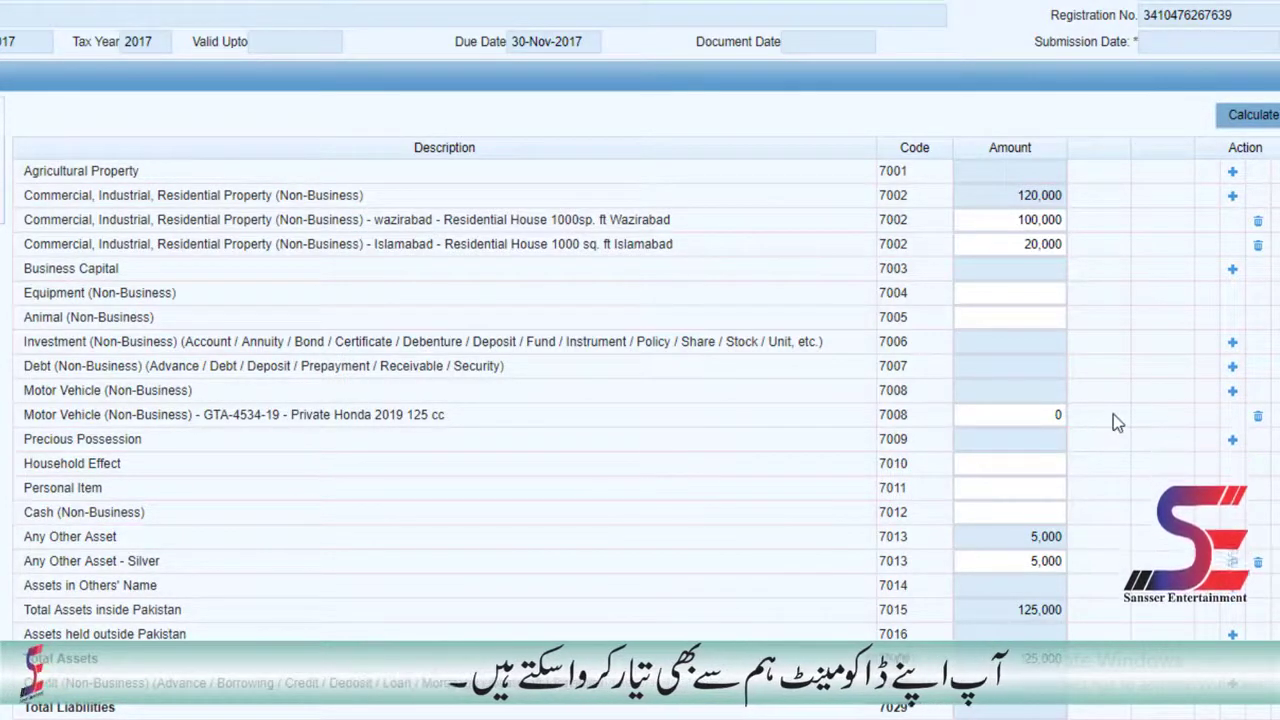
{"action": "left_click", "coordinate": [1057, 415]}
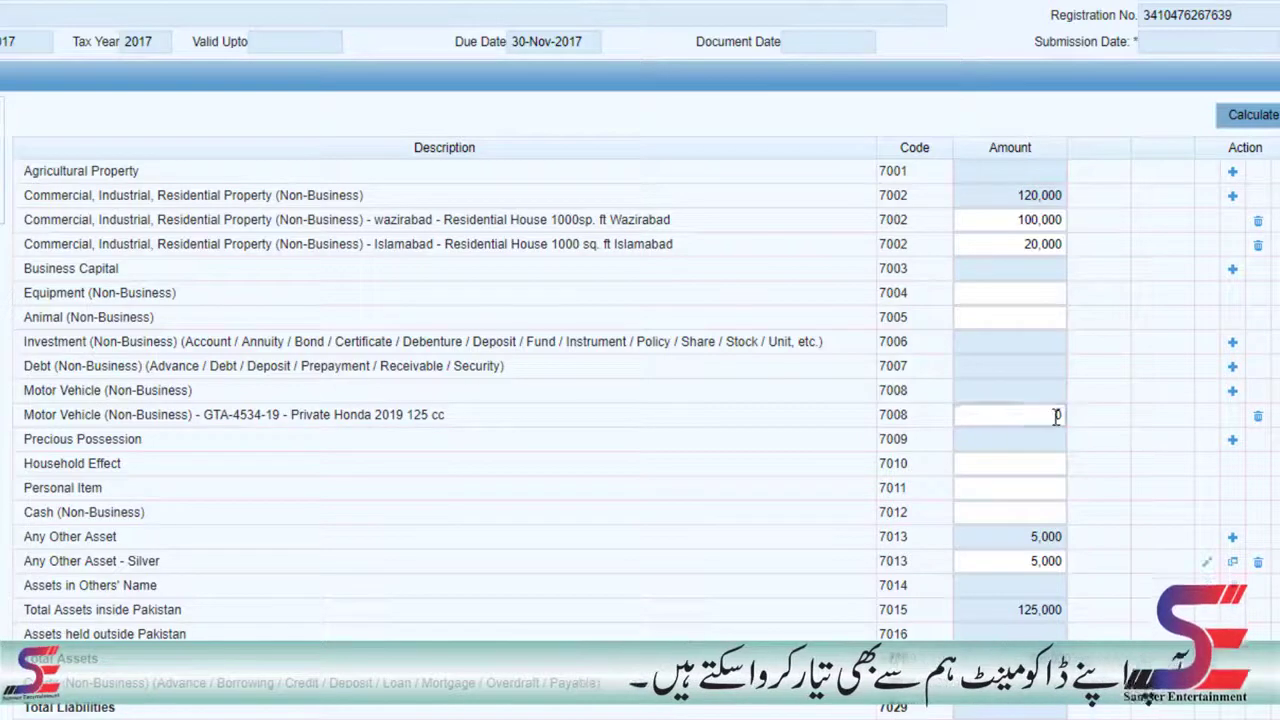
{"action": "type", "text": "100000"}
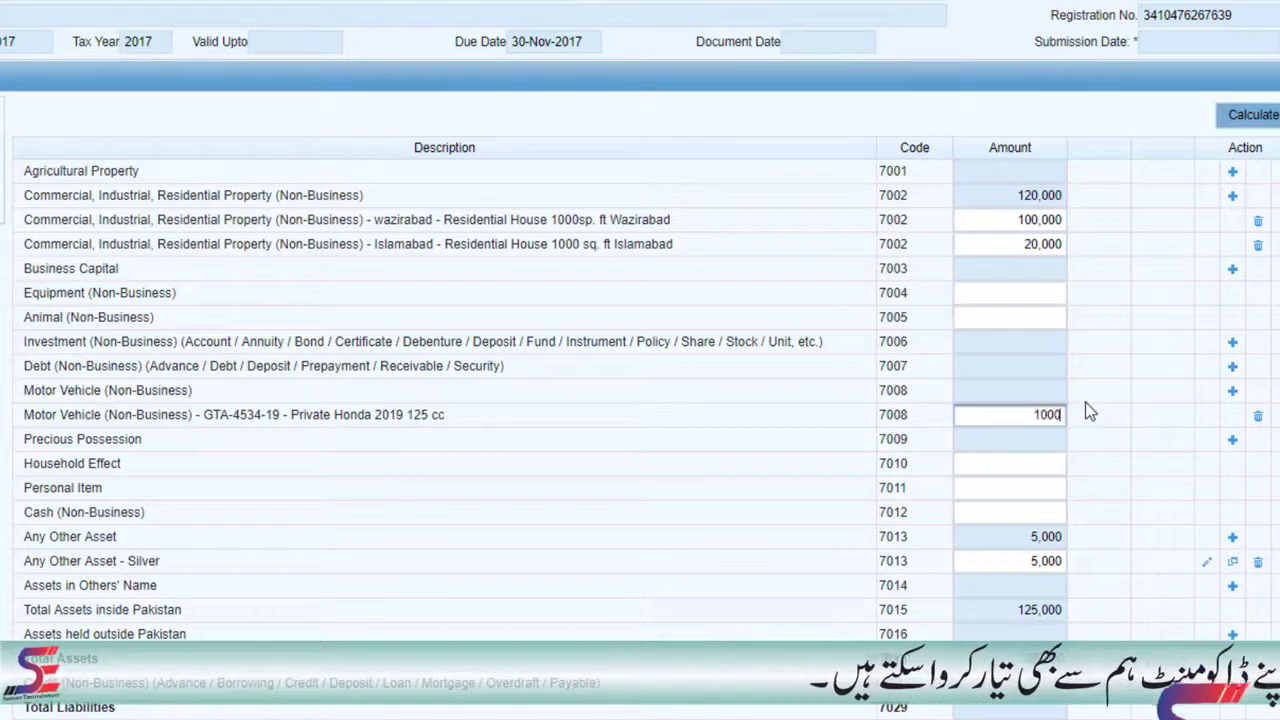
{"action": "left_click", "coordinate": [1250, 114]}
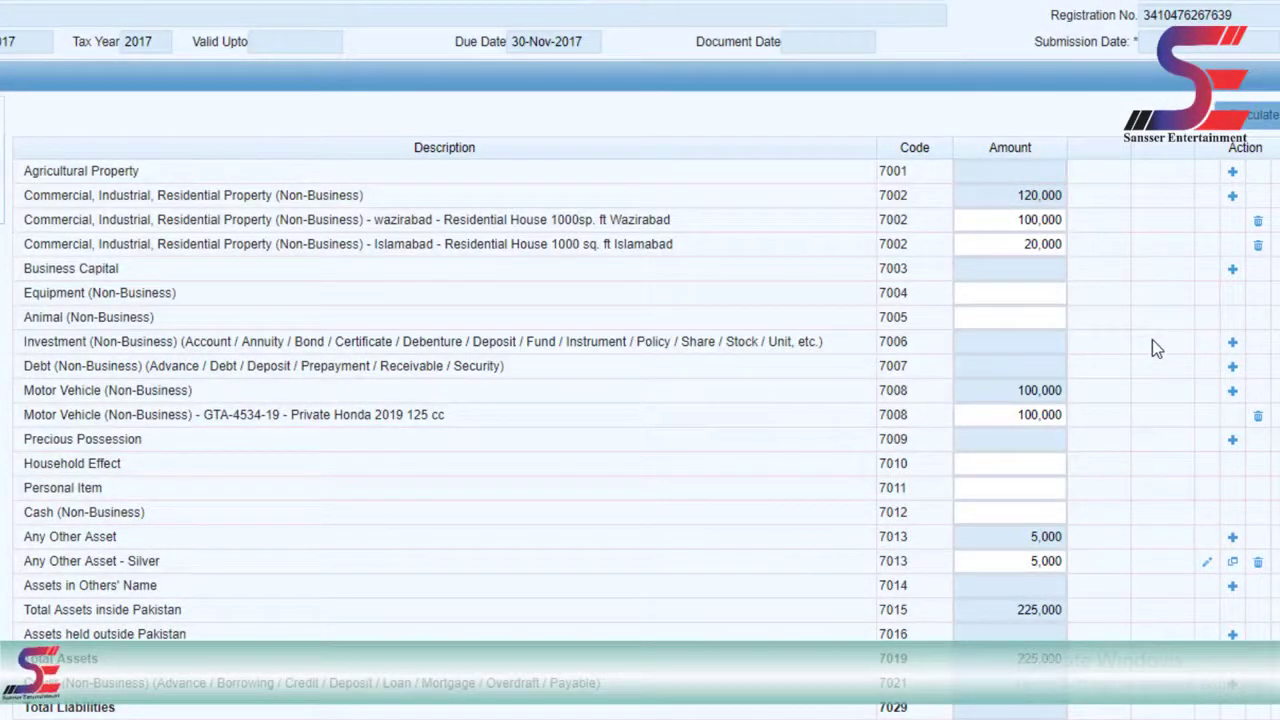
- Add the Private Honda 2019 70 cc vehicle at 70,000 and recalculate totals
{"action": "left_click", "coordinate": [1233, 392]}
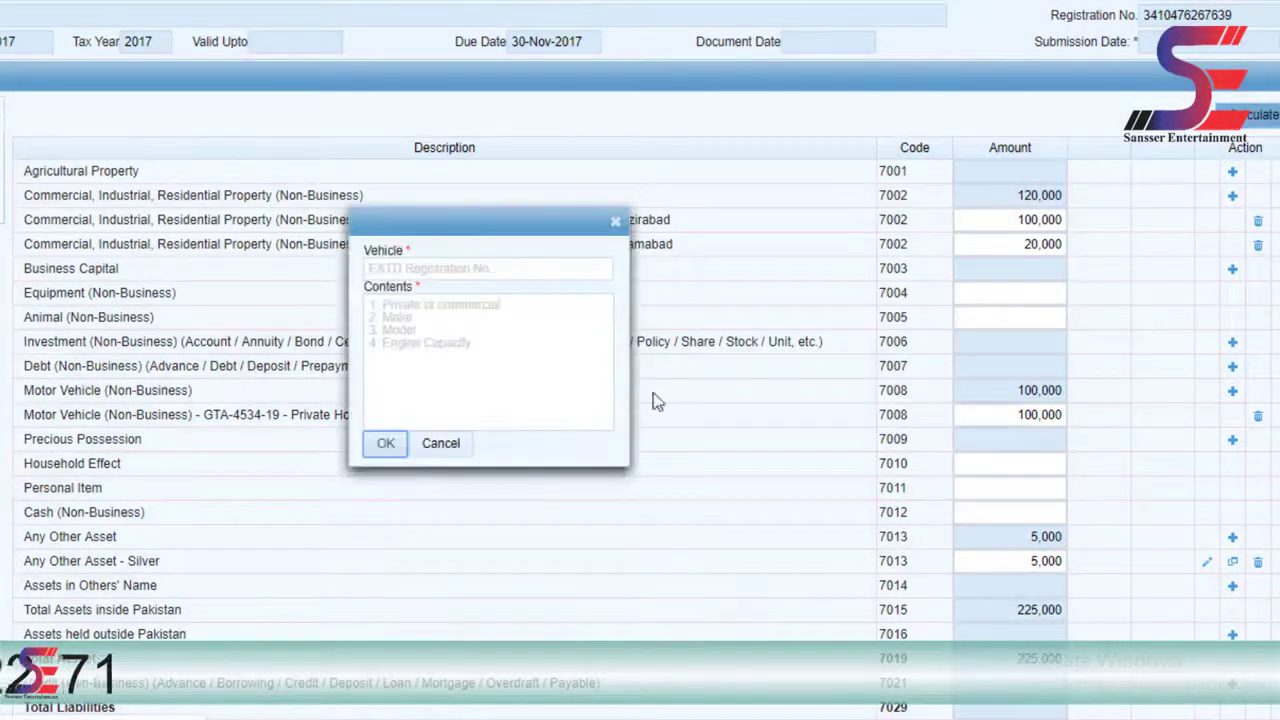
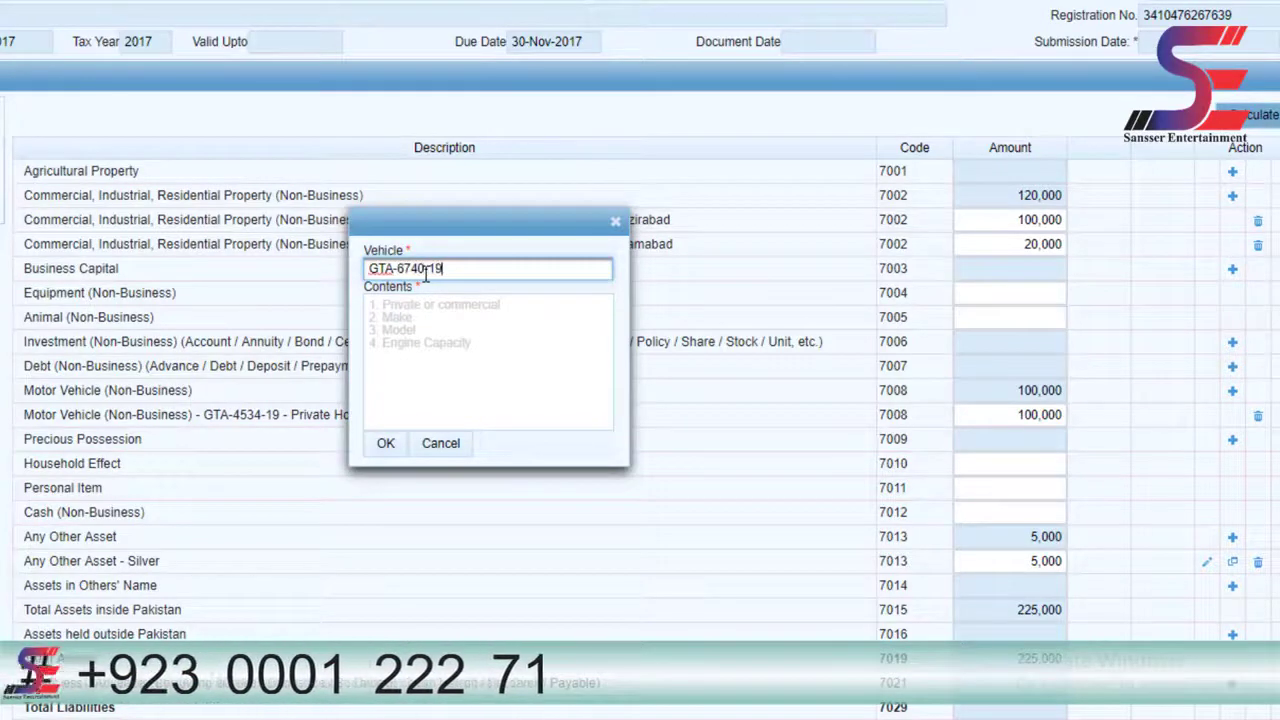
{"action": "key", "text": "Tab"}
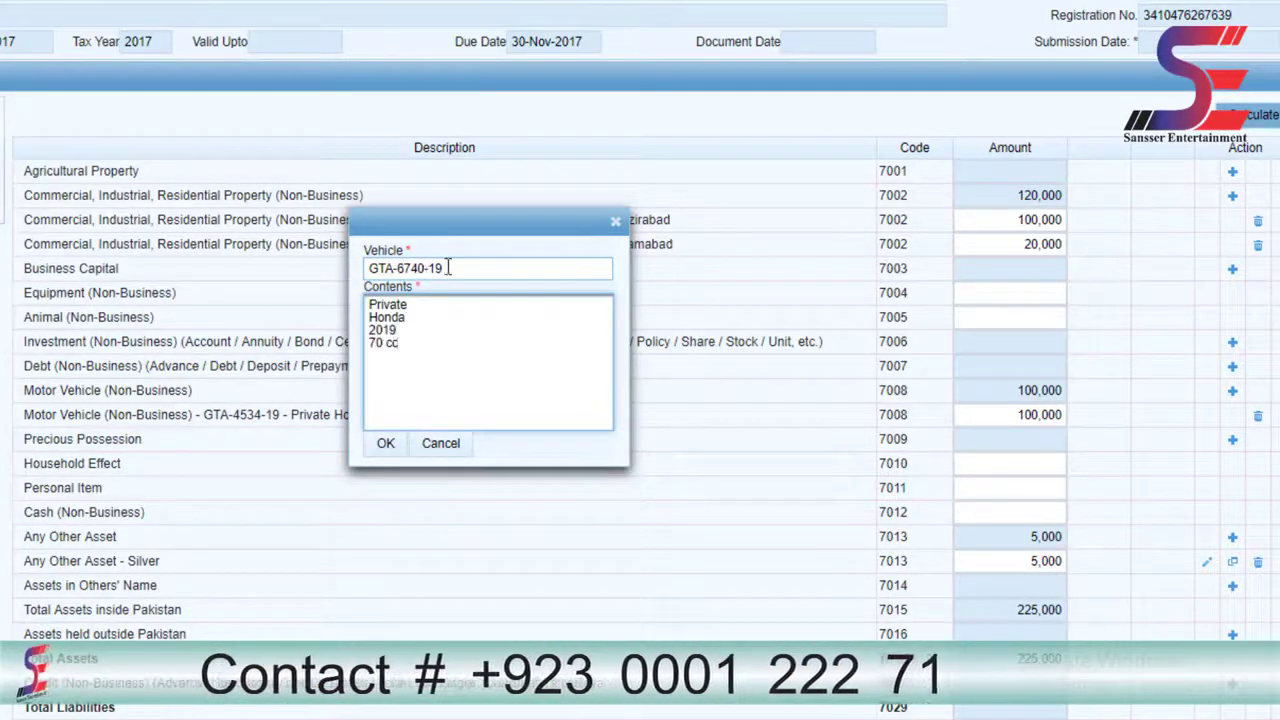
{"action": "left_click", "coordinate": [385, 443]}
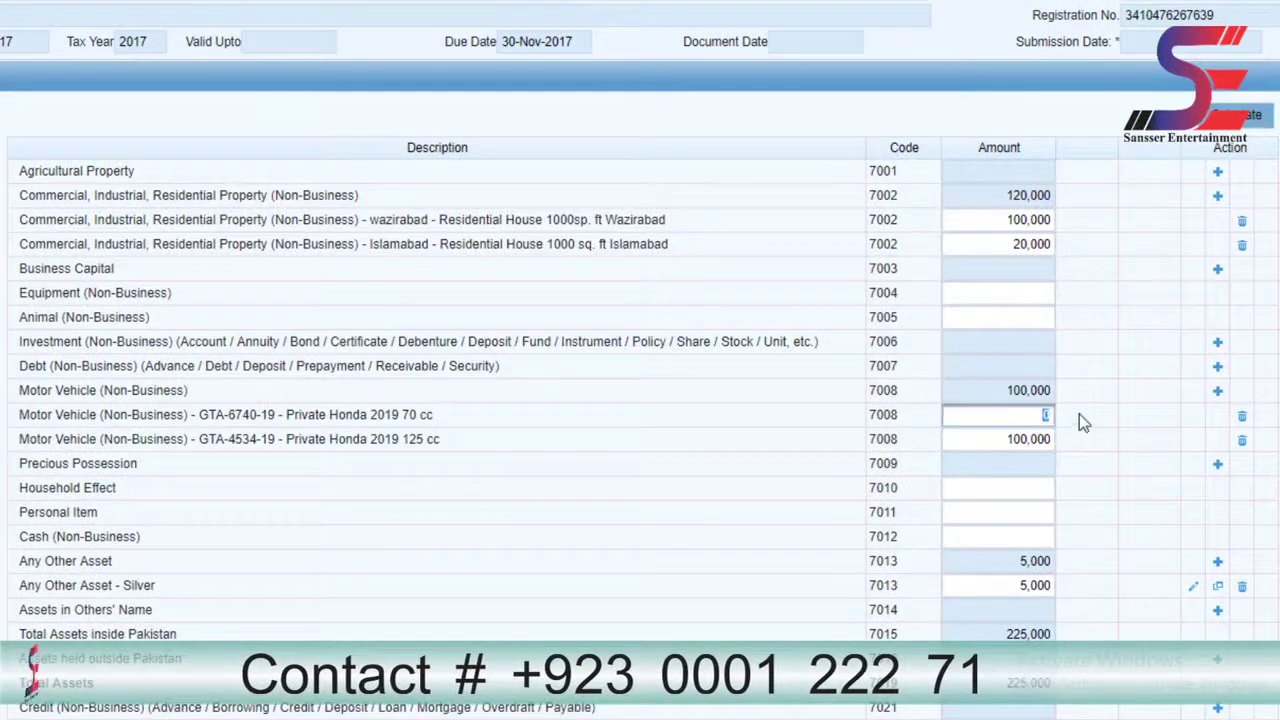
{"action": "type", "text": "70000"}
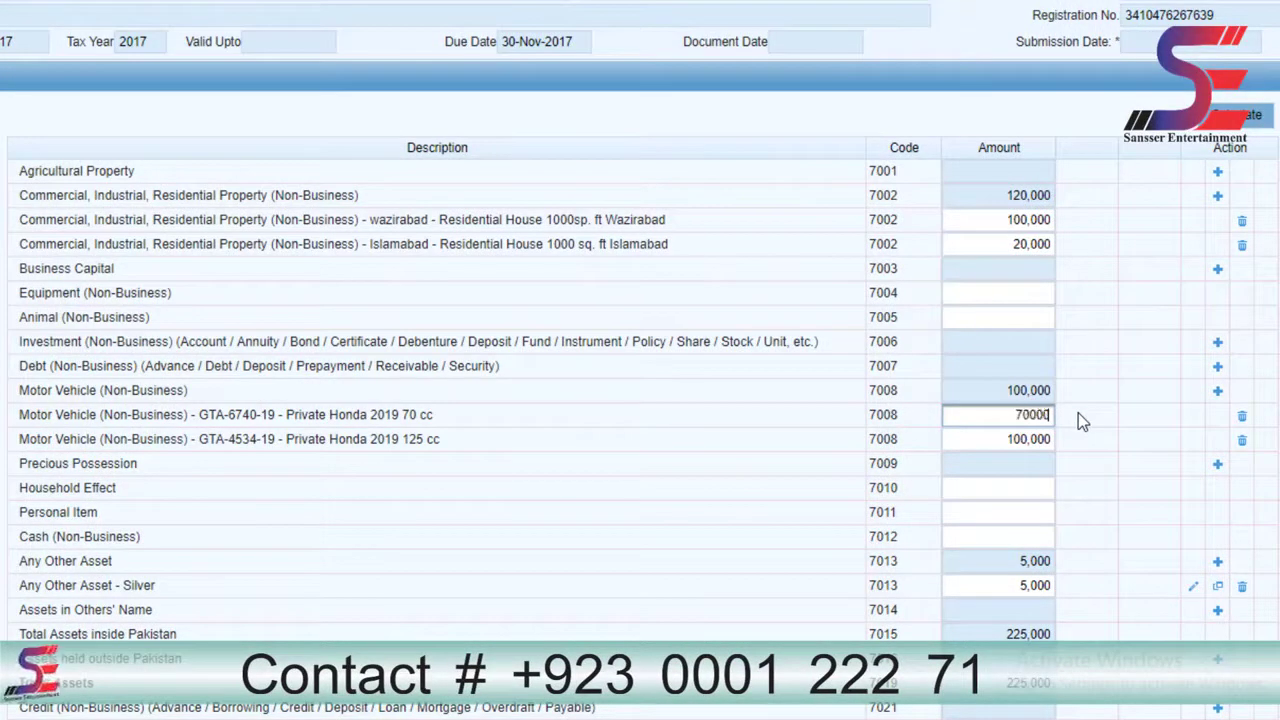
{"action": "left_click", "coordinate": [1237, 120]}
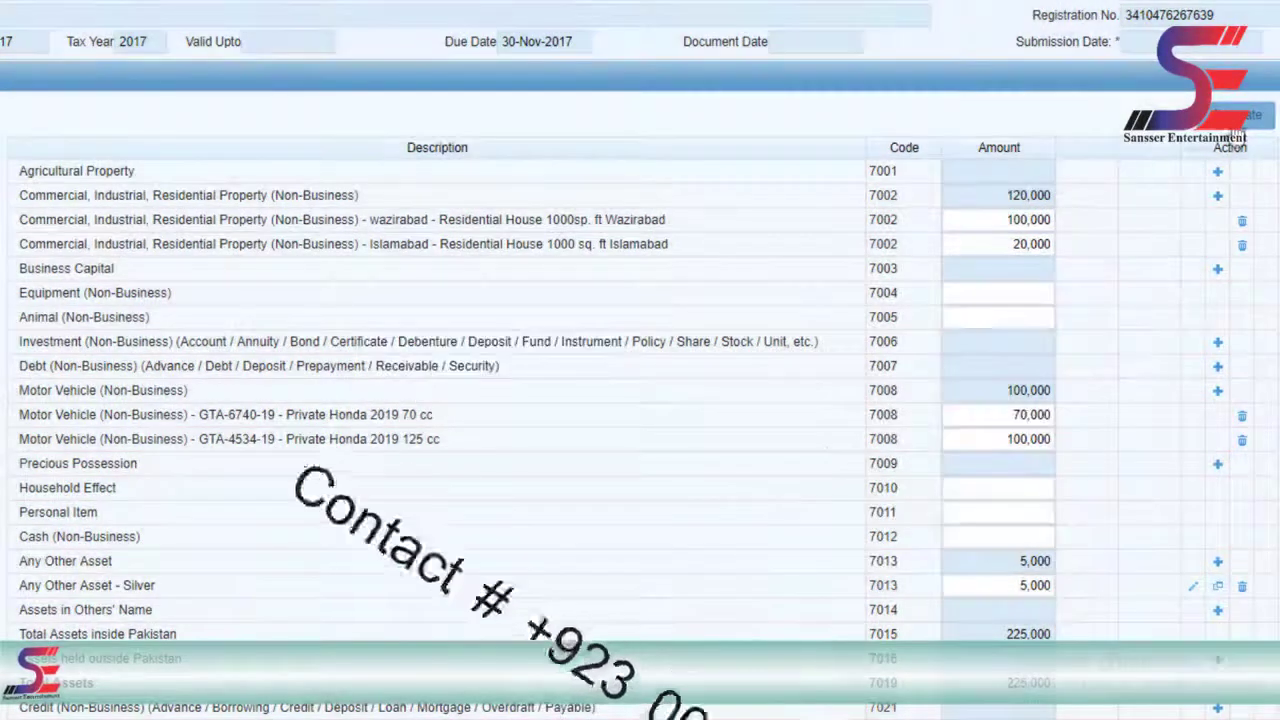
- Review the net assets (360,000 current year, 300,000 previous year) and the Inflows and Outflows sections
{"action": "scroll", "coordinate": [33, 250], "scroll_direction": "down", "scroll_amount": 1}
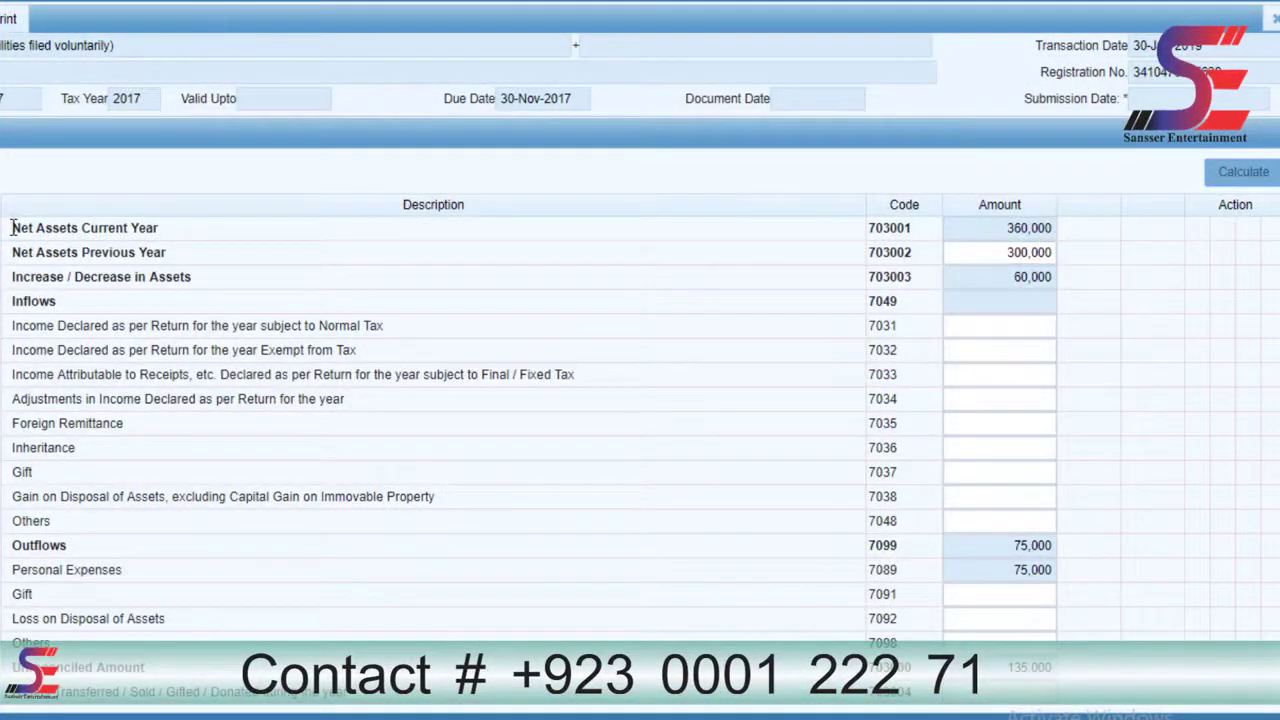
{"action": "left_click_drag", "start_coordinate": [13, 228], "coordinate": [246, 224]}
{"action": "left_click_drag", "start_coordinate": [1006, 229], "coordinate": [1063, 231]}
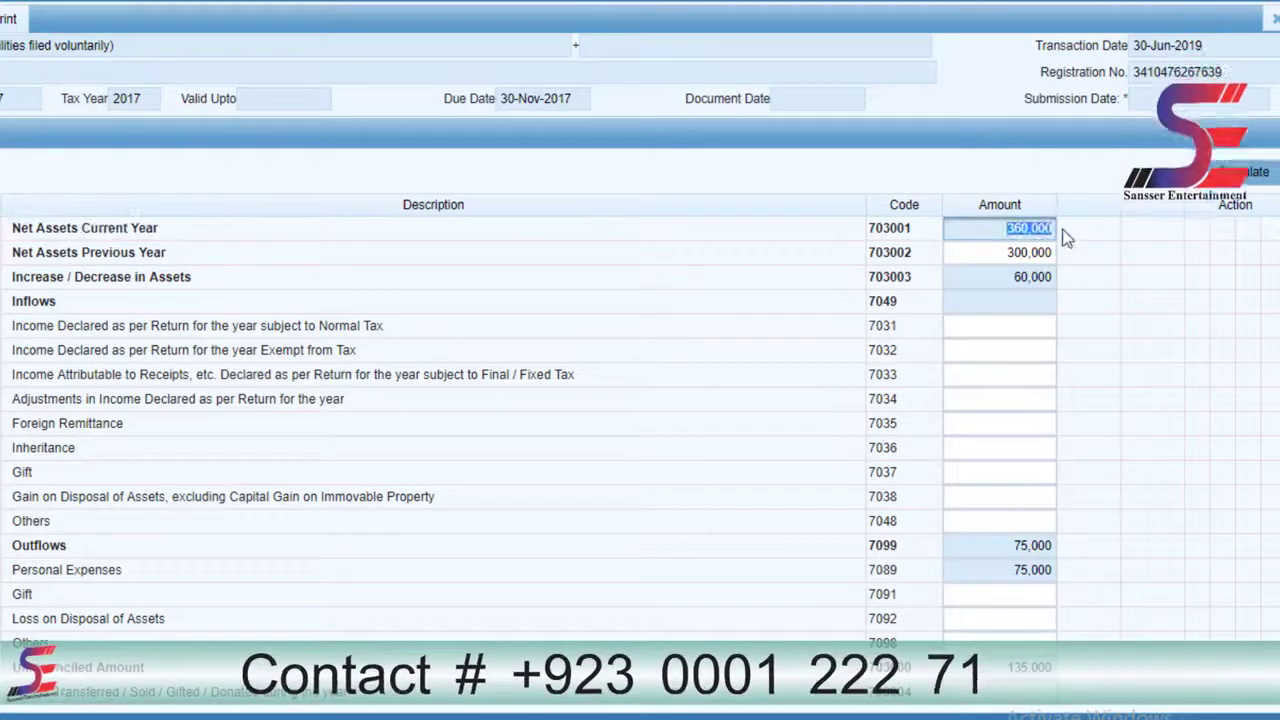
{"action": "left_click_drag", "start_coordinate": [14, 252], "coordinate": [170, 257]}
{"action": "left_click_drag", "start_coordinate": [1052, 252], "coordinate": [1000, 257]}
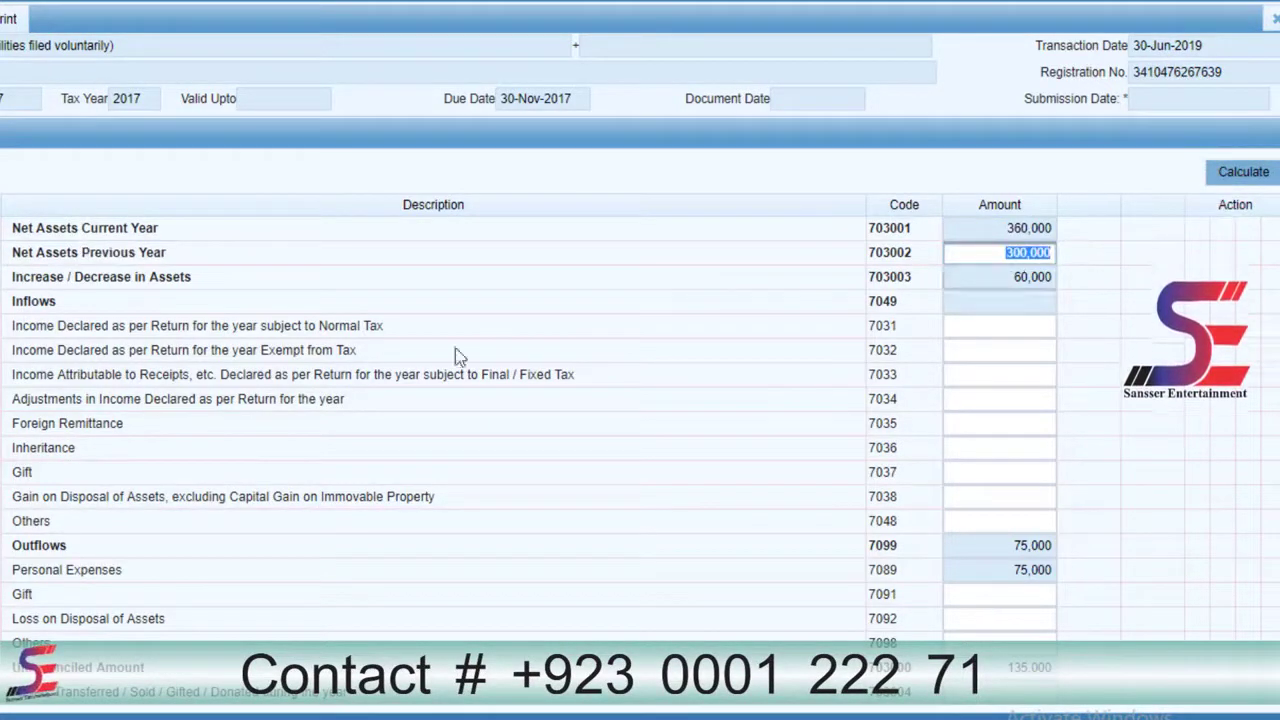
{"action": "left_click_drag", "start_coordinate": [12, 300], "coordinate": [60, 300]}
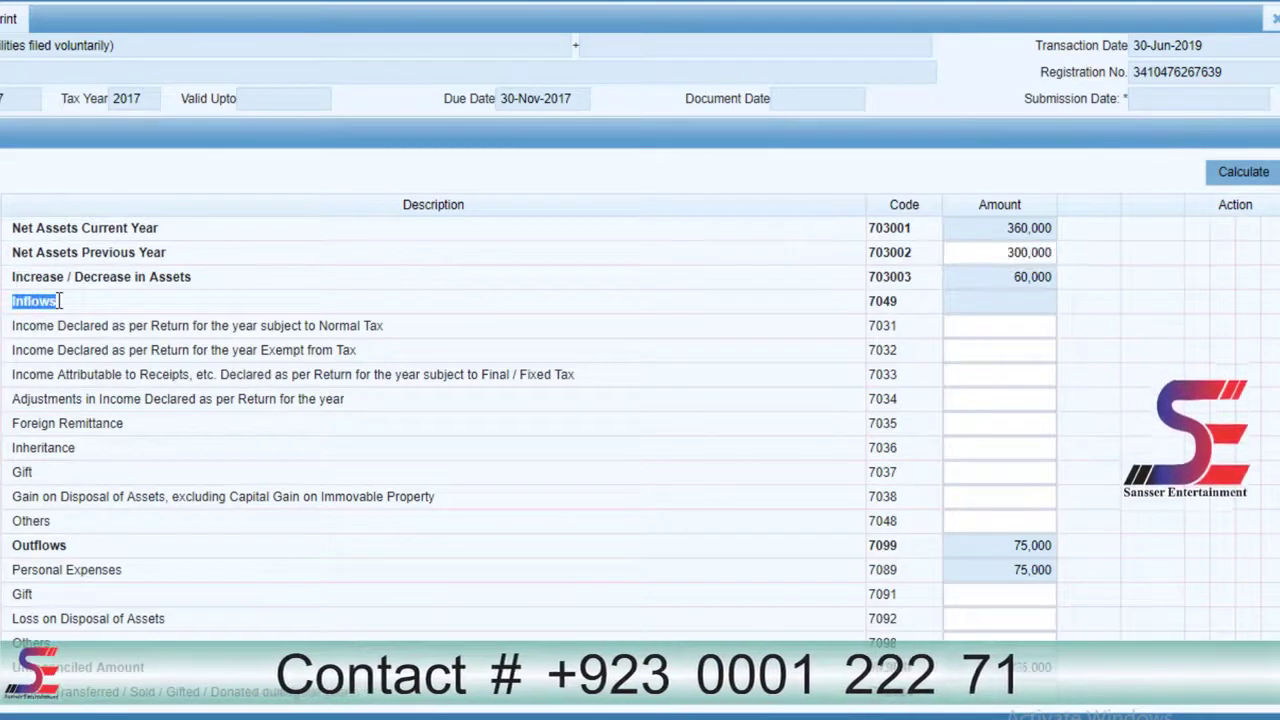
{"action": "left_click_drag", "start_coordinate": [12, 545], "coordinate": [66, 545]}
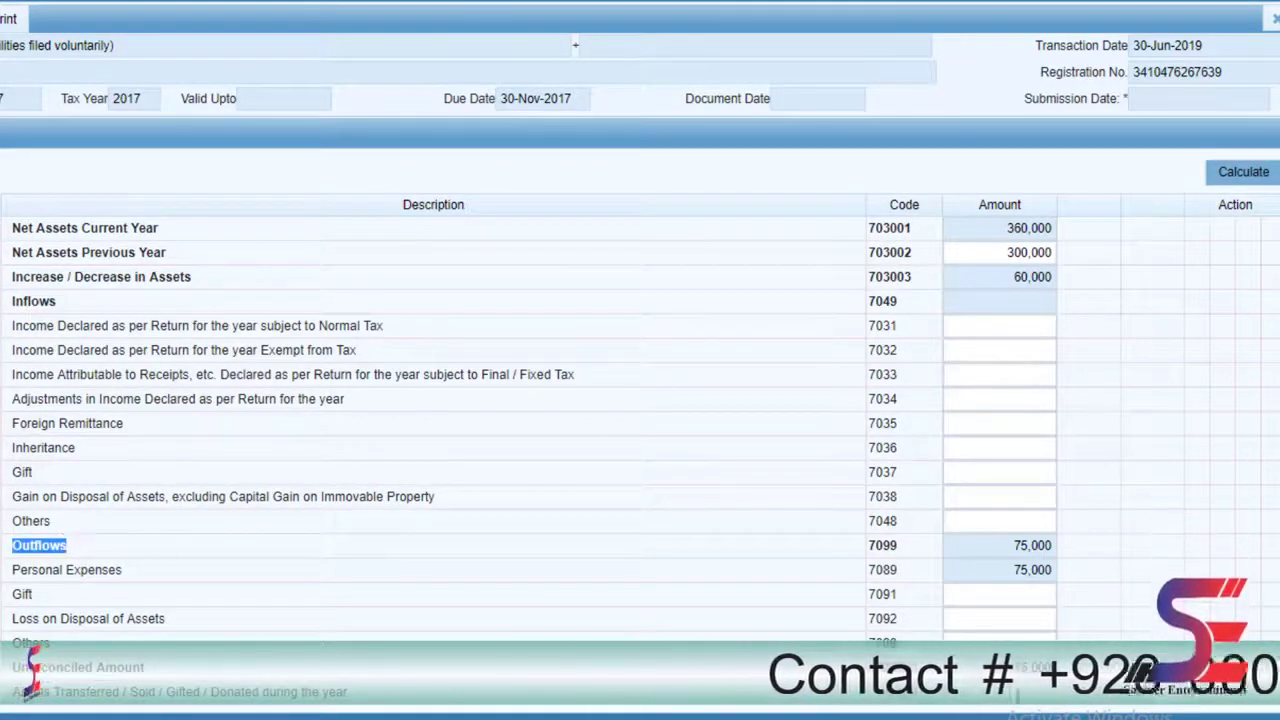
- Record a 135,000 Gift (7037) inflow and recalculate so the unreconciled amount drops to 0
{"action": "left_click_drag", "start_coordinate": [13, 667], "coordinate": [143, 666]}
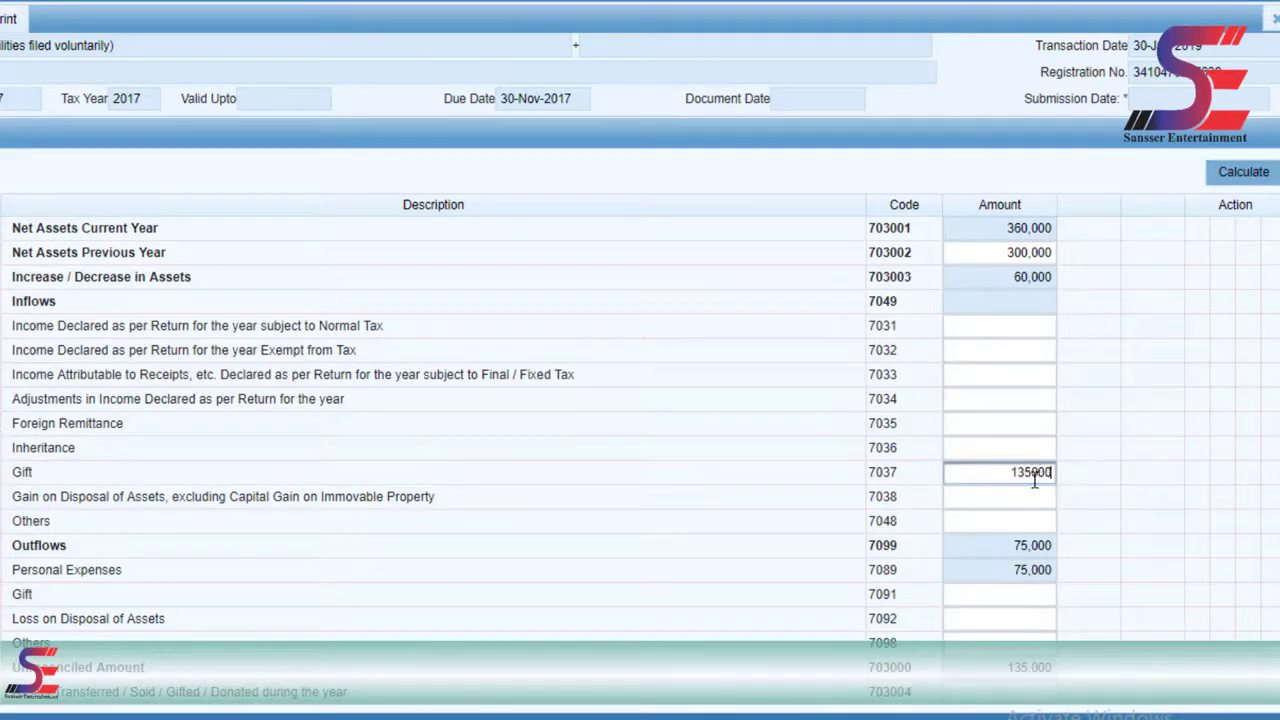
{"action": "left_click", "coordinate": [1258, 180]}
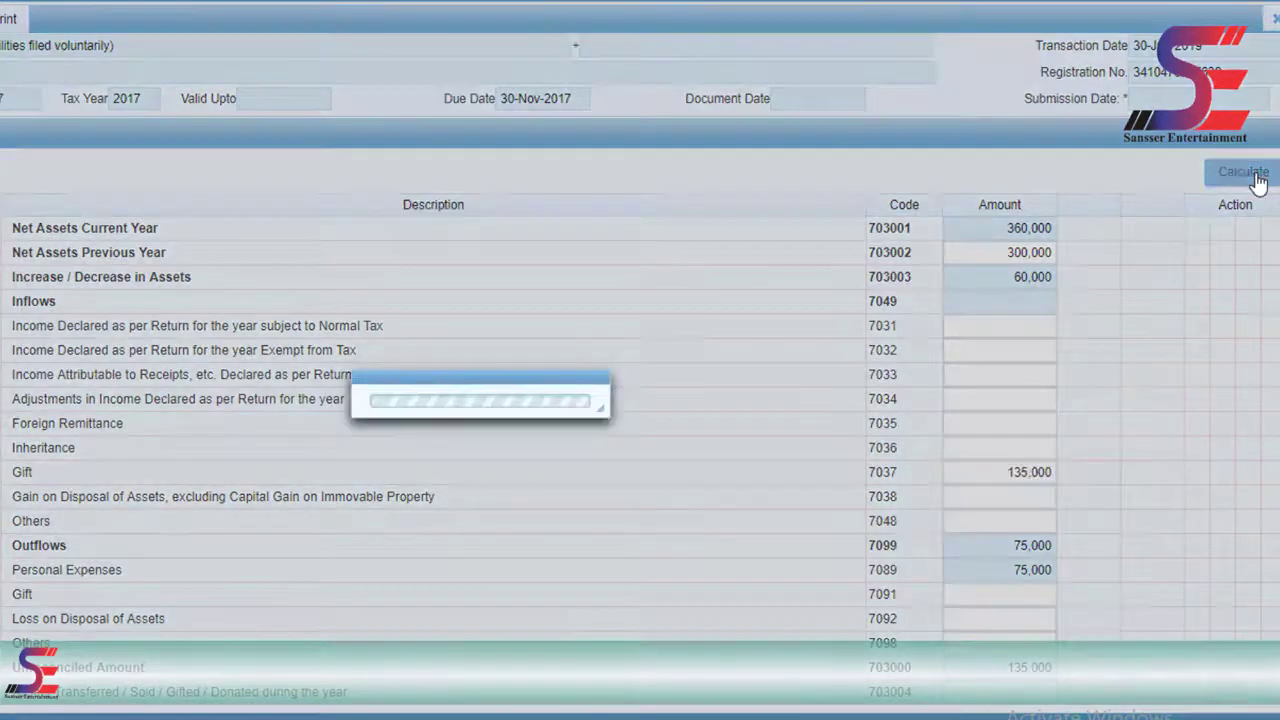
{"action": "left_click", "coordinate": [1258, 180]}
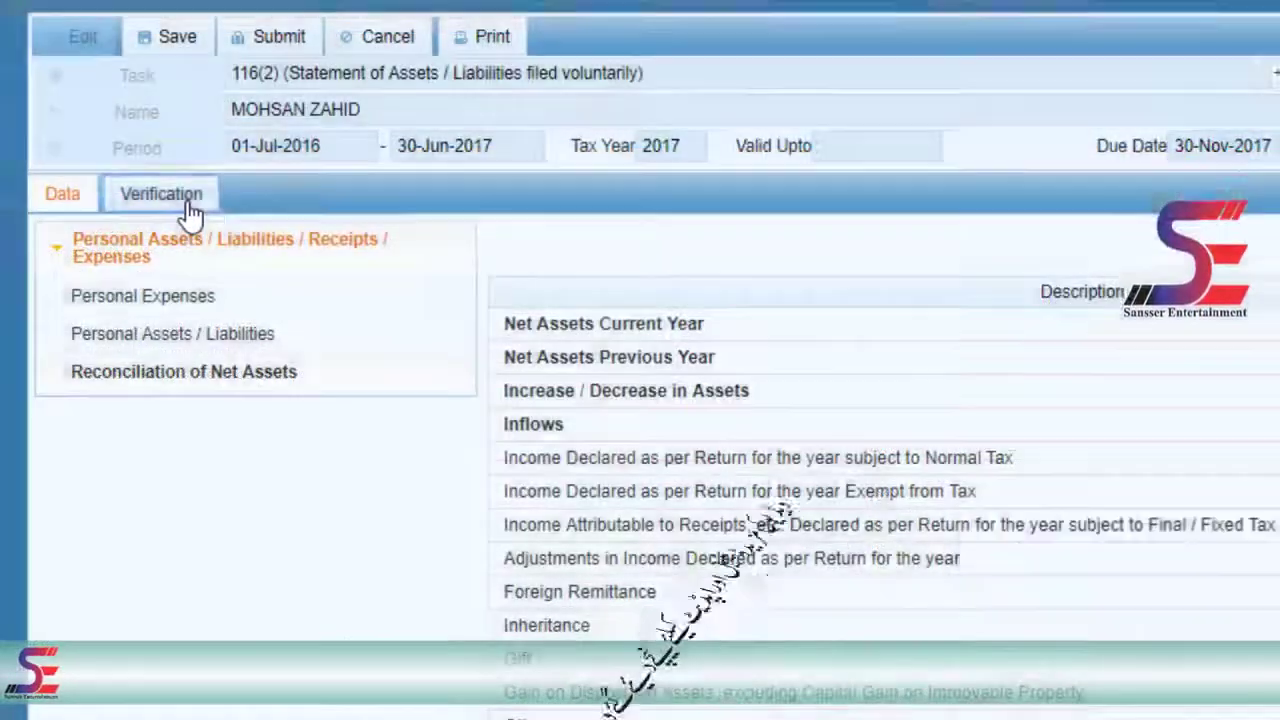
- Go to the 116(2) statement's Verification declaration, put the cursor in the Verify Pin box, and save the statement
{"action": "left_click", "coordinate": [180, 198]}
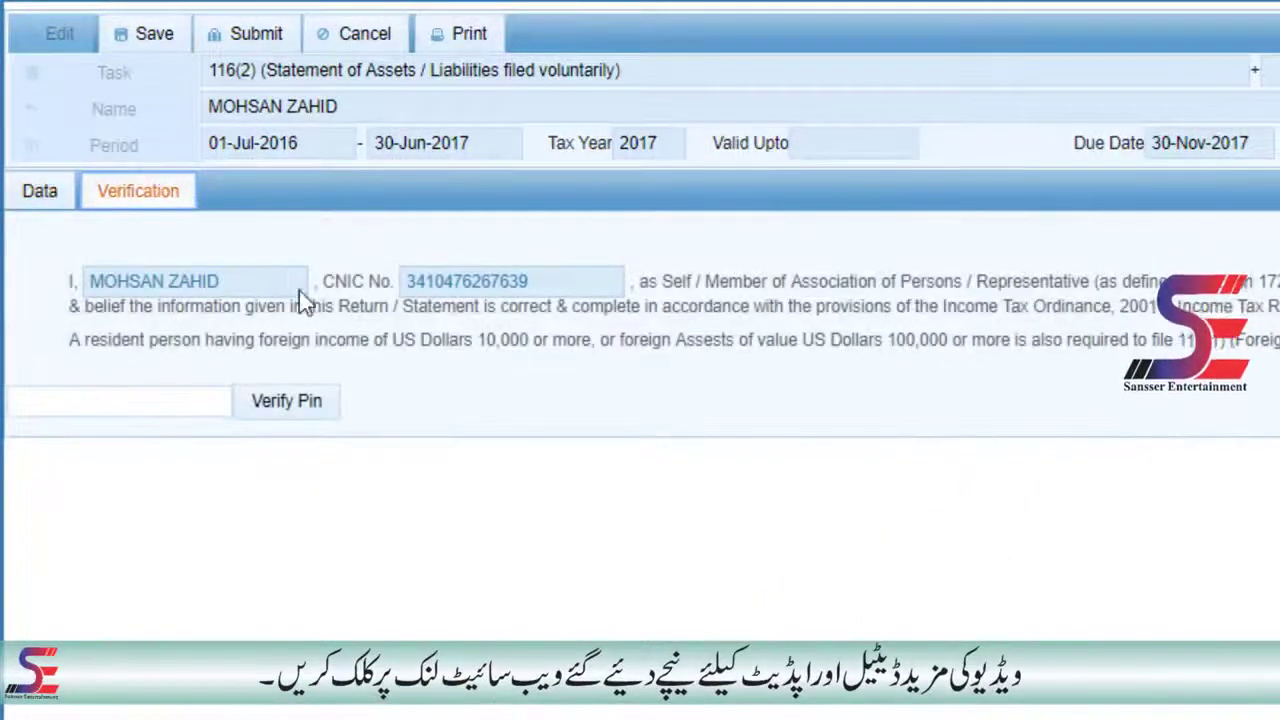
{"action": "left_click", "coordinate": [185, 402]}
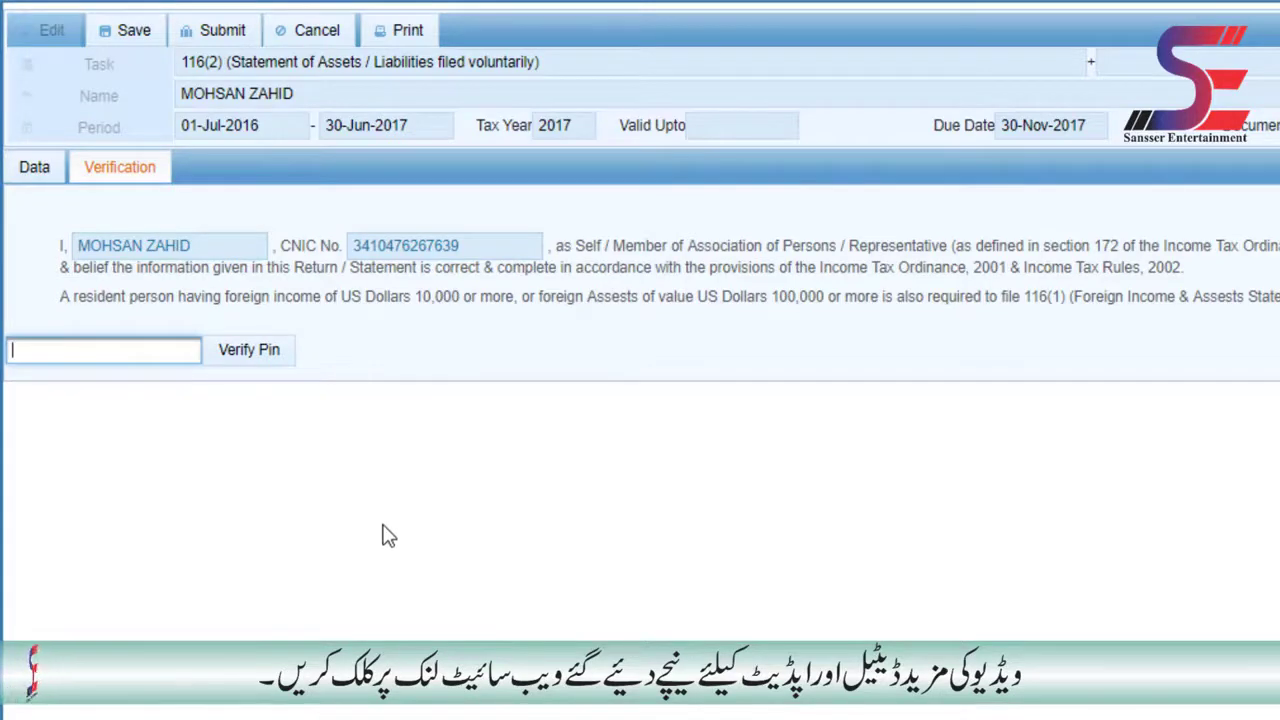
{"action": "left_click", "coordinate": [124, 30]}
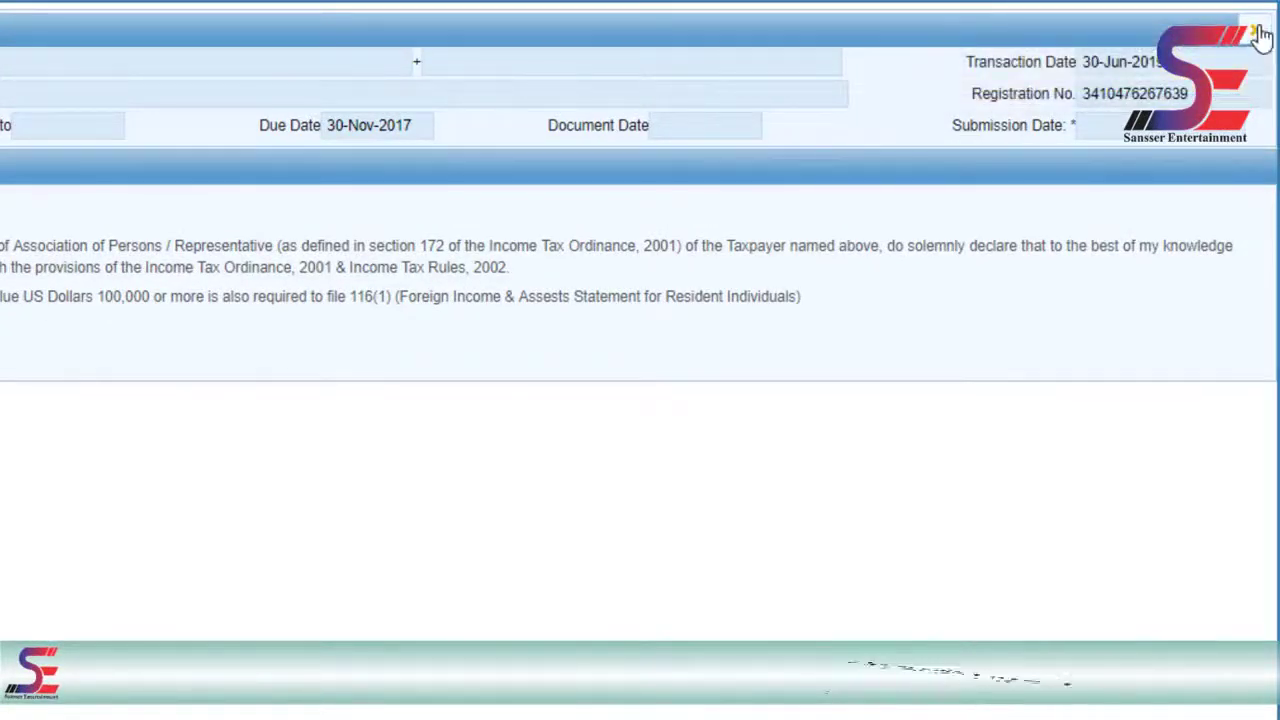
- Close the statement form and change the PIN, entering and confirming the new PIN
{"action": "left_click", "coordinate": [1260, 33]}
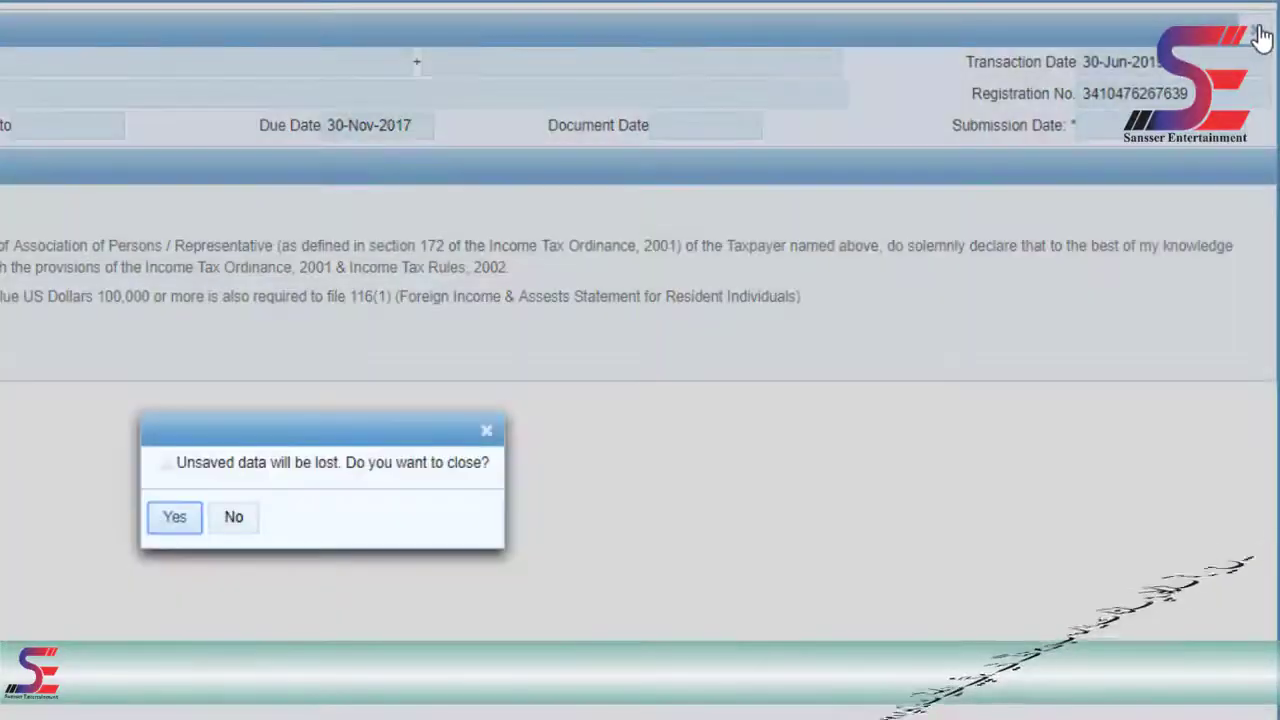
{"action": "left_click", "coordinate": [196, 517]}
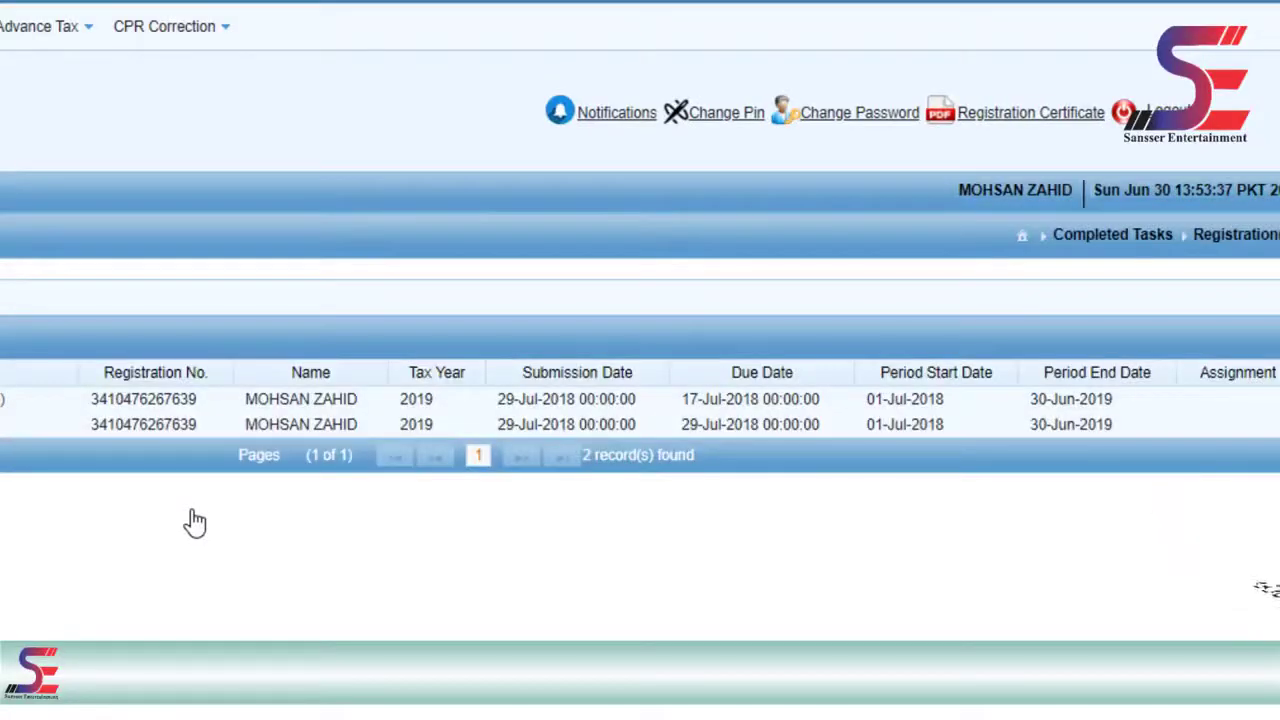
{"action": "left_click", "coordinate": [722, 116]}
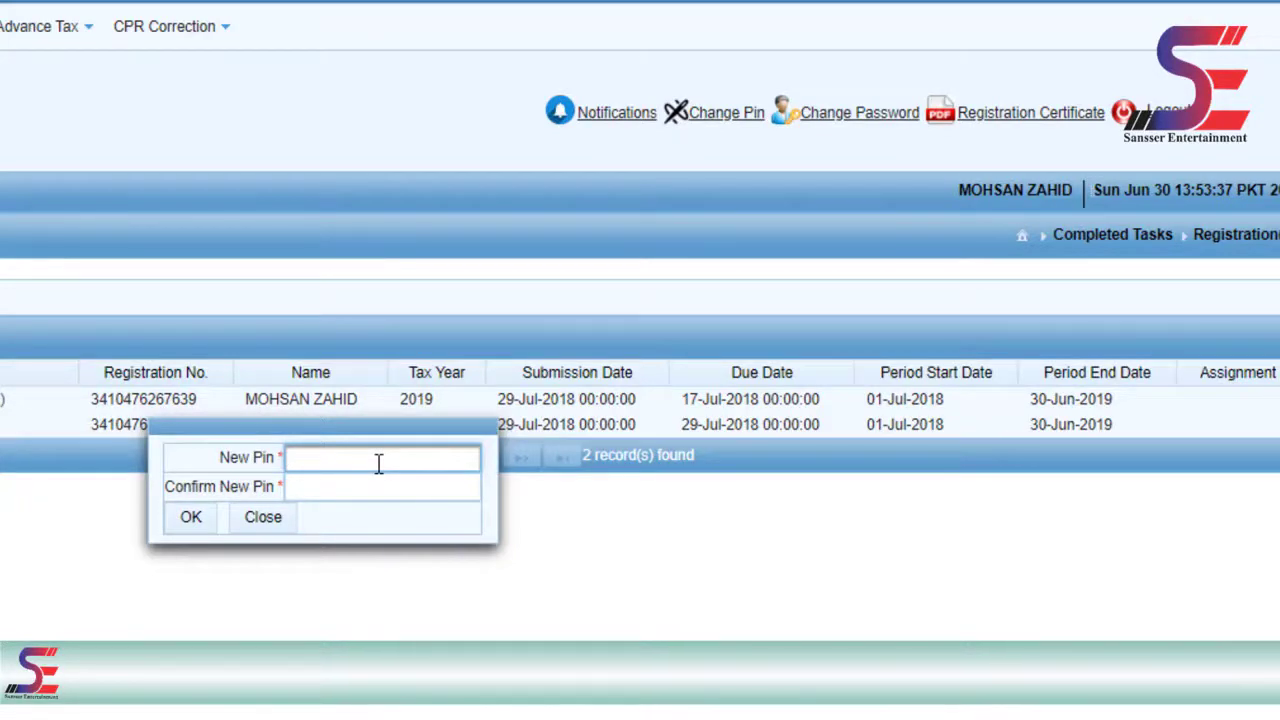
{"action": "type", "text": "•••"}
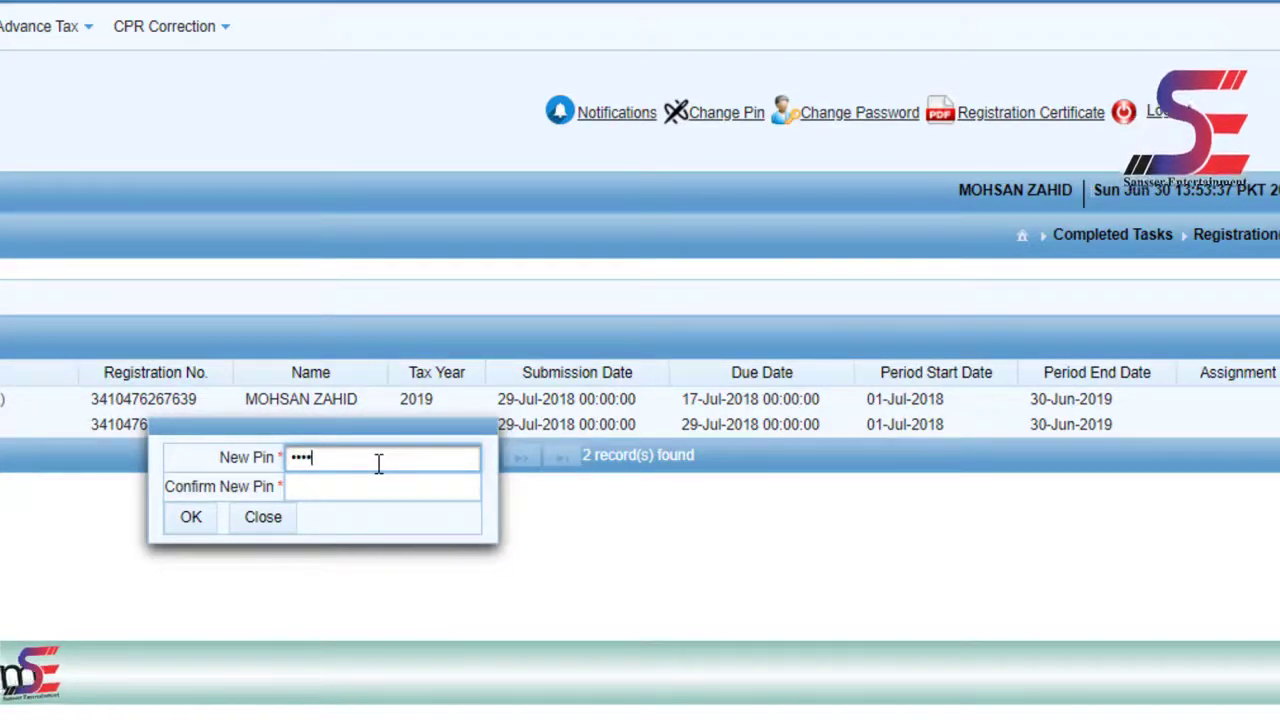
{"action": "left_click", "coordinate": [380, 486]}
{"action": "type", "text": "••"}
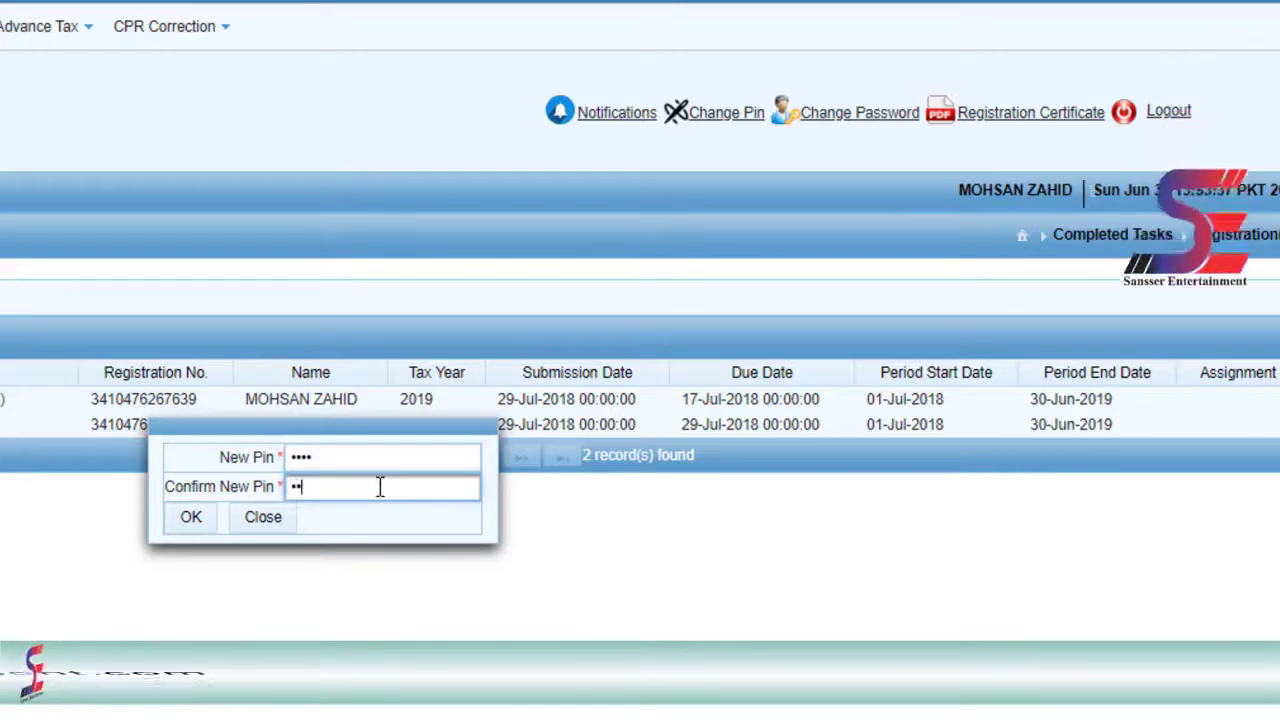
{"action": "type", "text": "••"}
{"action": "left_click", "coordinate": [191, 518]}
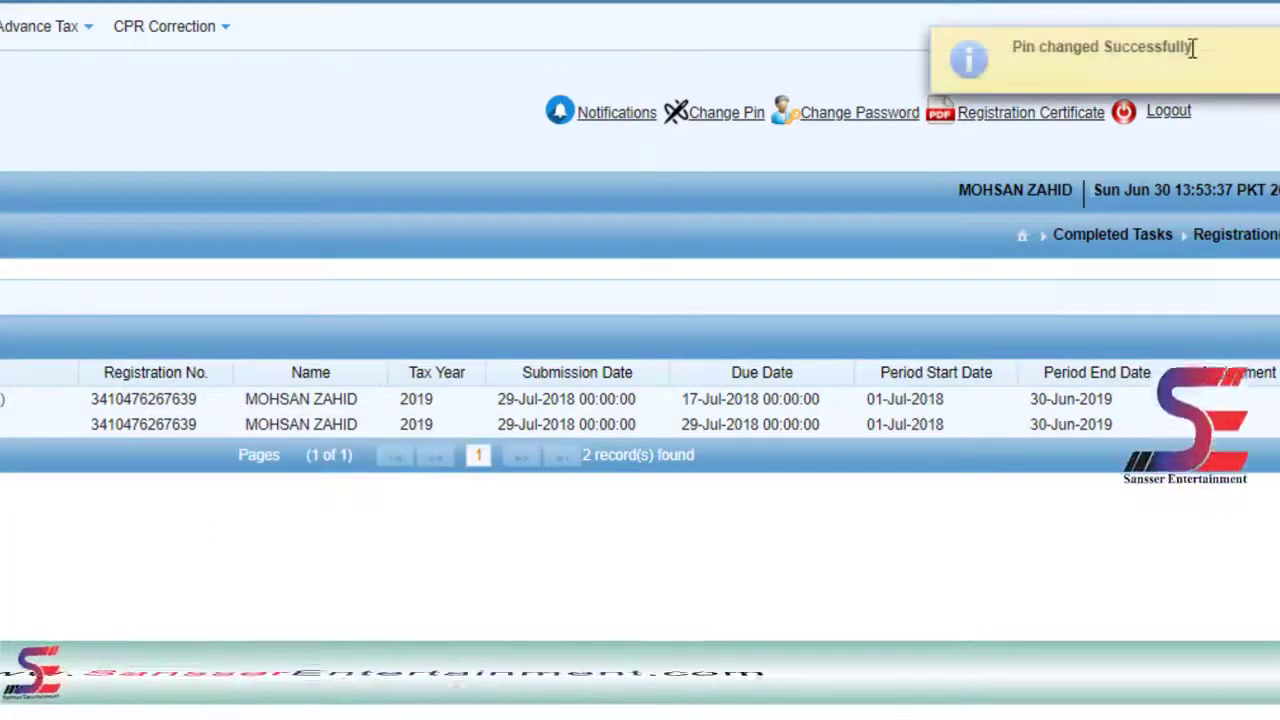
{"action": "left_click_drag", "start_coordinate": [1192, 48], "coordinate": [1008, 48]}
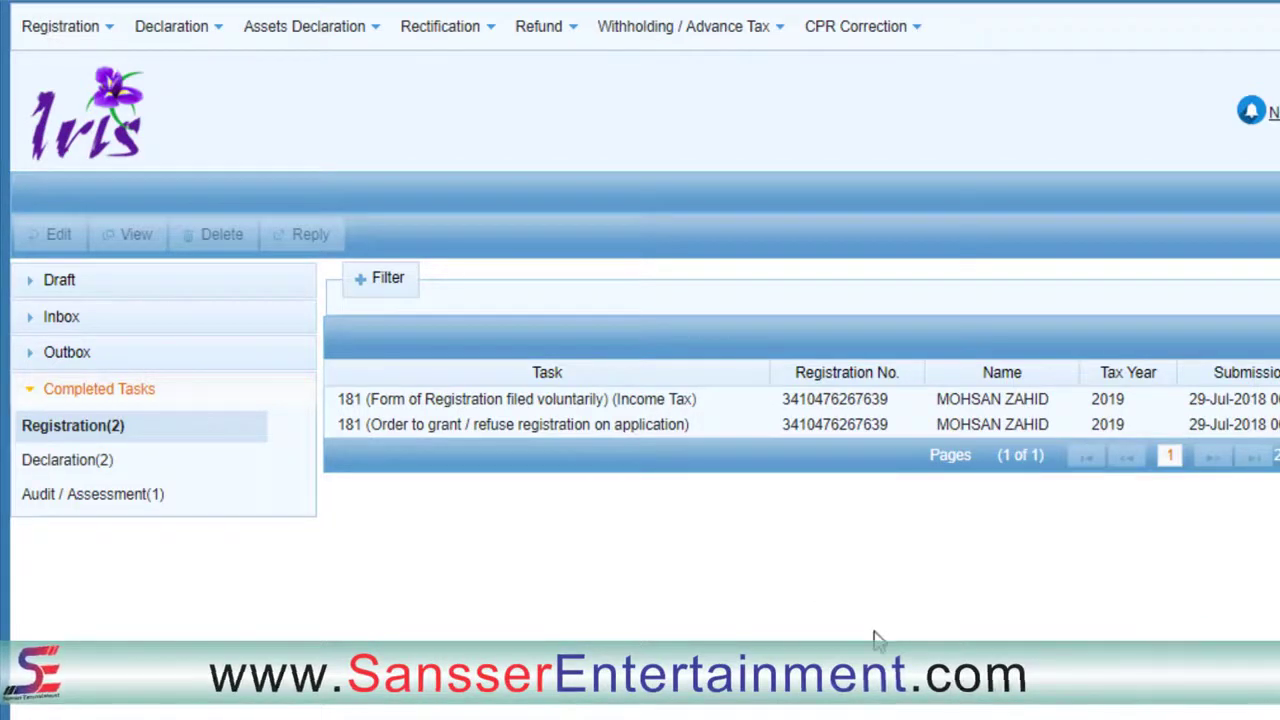
- Reopen the 116(2) draft from Draft > Declaration(1), check its Verification page, and open the Declaration menu
{"action": "left_click", "coordinate": [46, 288]}
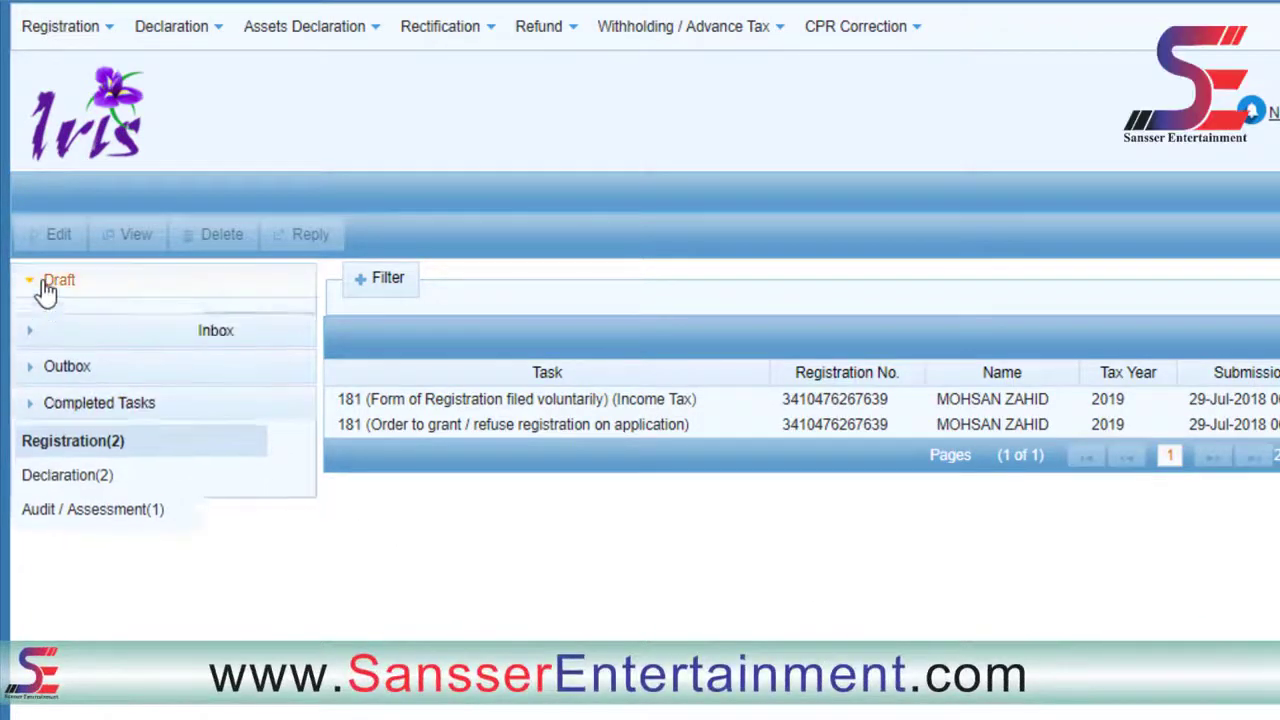
{"action": "left_click", "coordinate": [78, 328]}
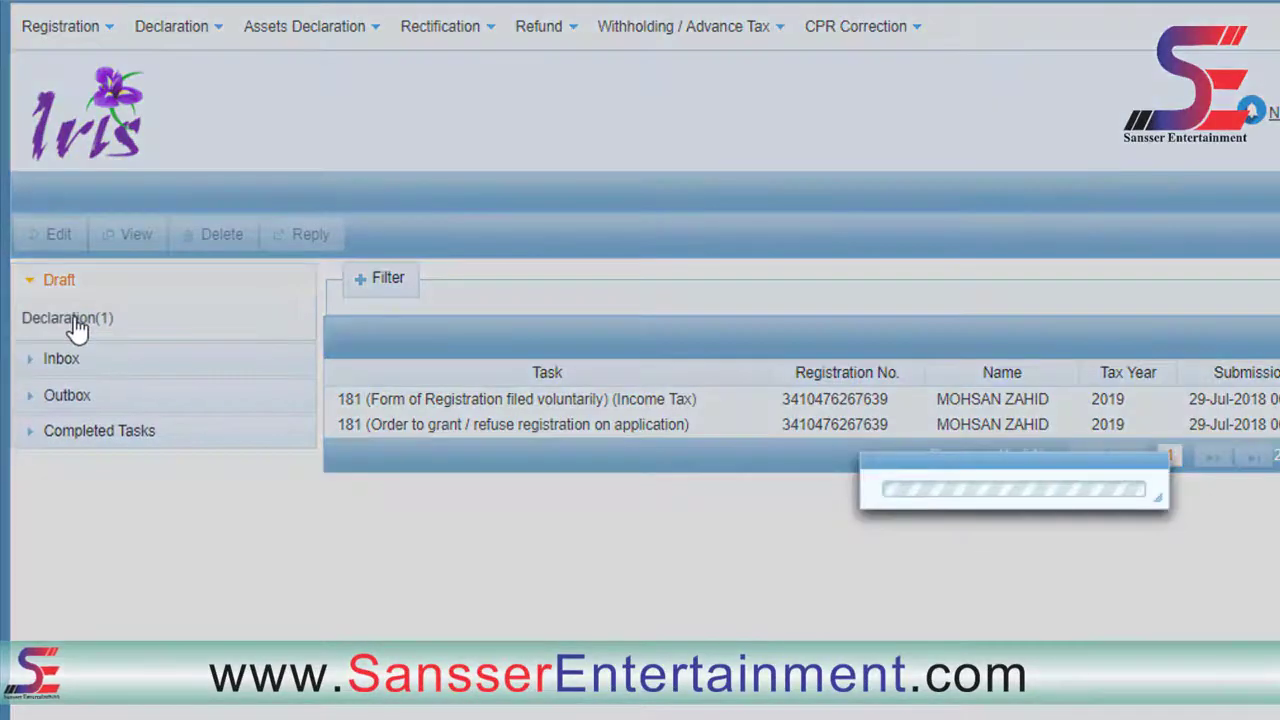
{"action": "left_click", "coordinate": [386, 412]}
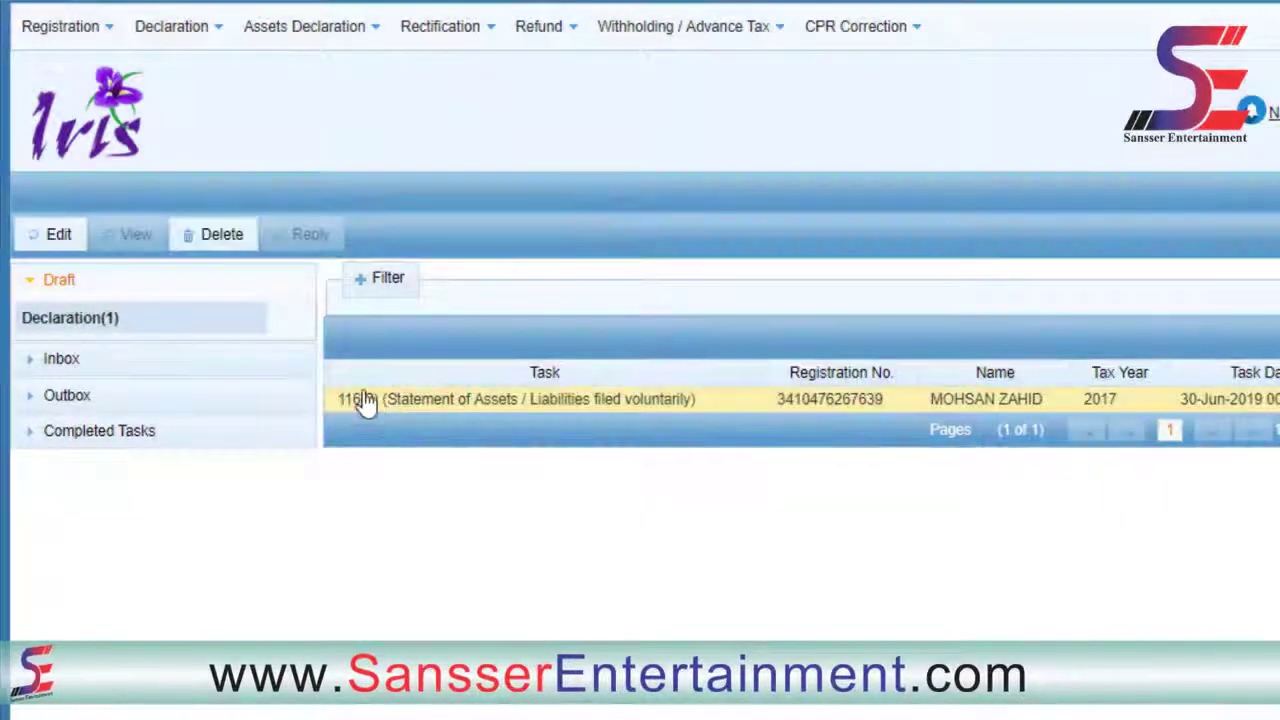
{"action": "left_click", "coordinate": [58, 236]}
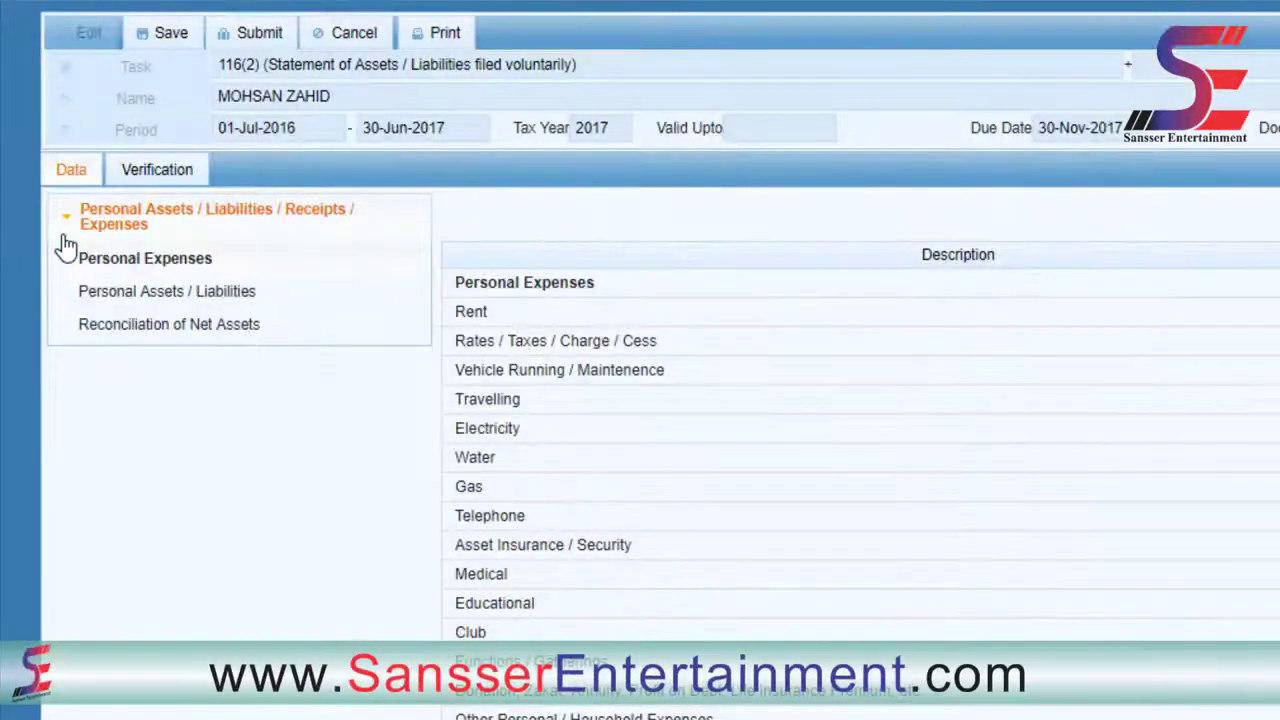
{"action": "left_click", "coordinate": [178, 172]}
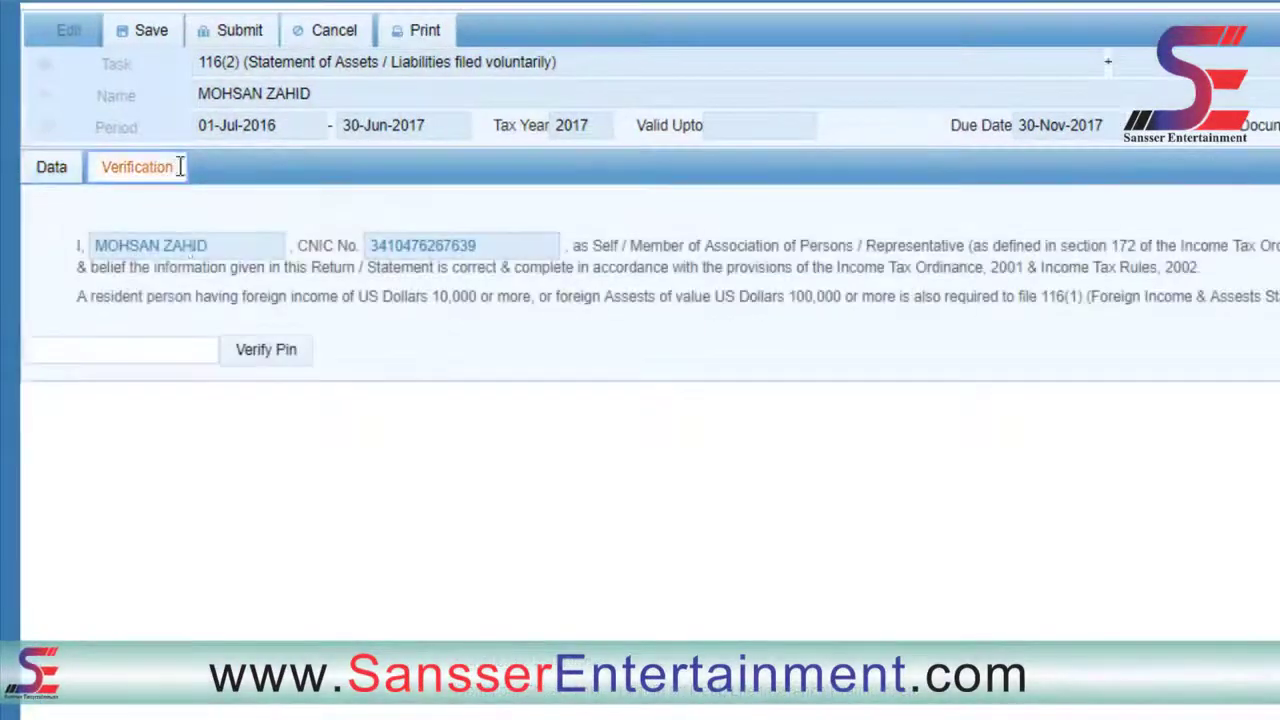
{"action": "left_click", "coordinate": [143, 350]}
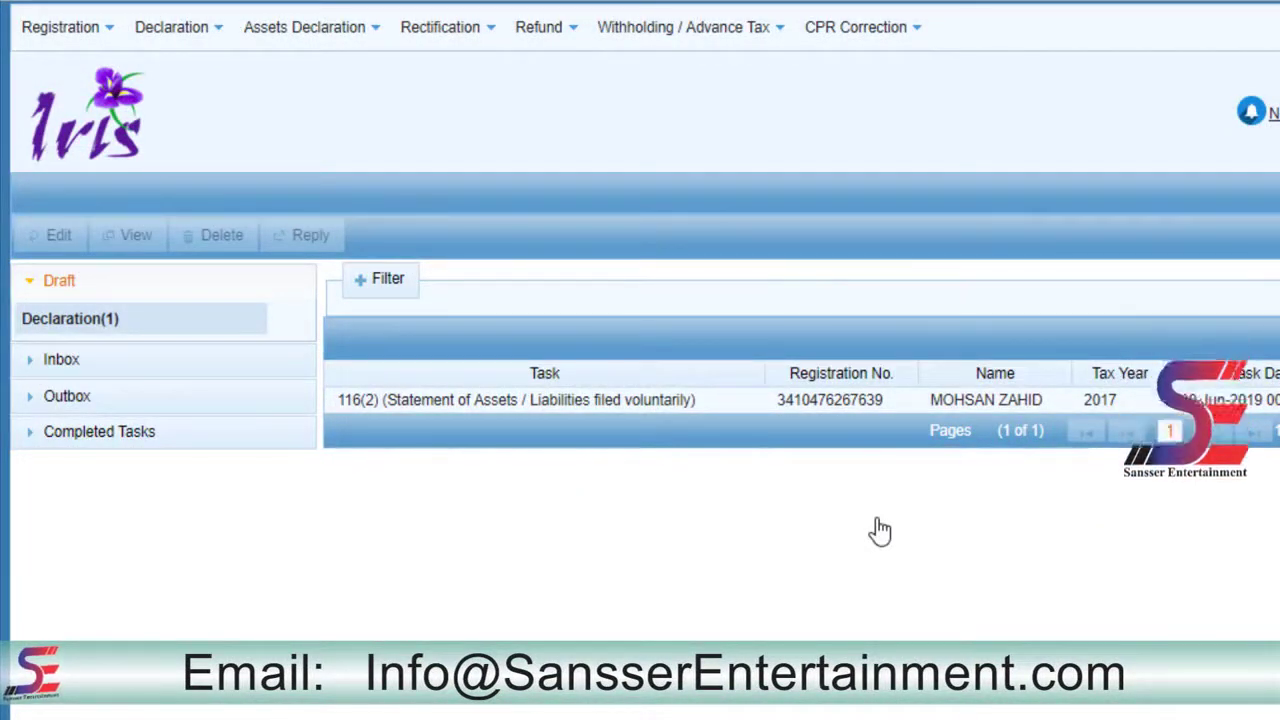
{"action": "left_click", "coordinate": [186, 30]}
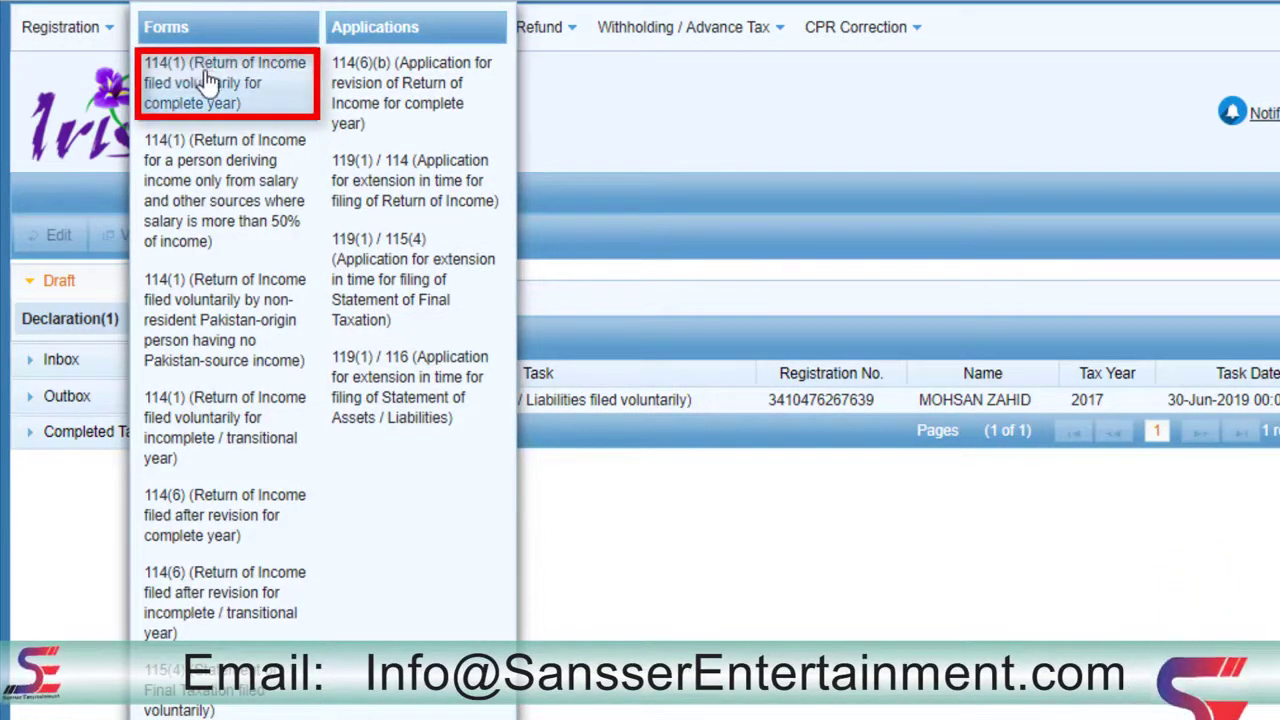
- Start a 114(1) complete-year return for tax year 2017, period 01-Jul-2016 to 30-Jun-2017
{"action": "left_click", "coordinate": [273, 108]}
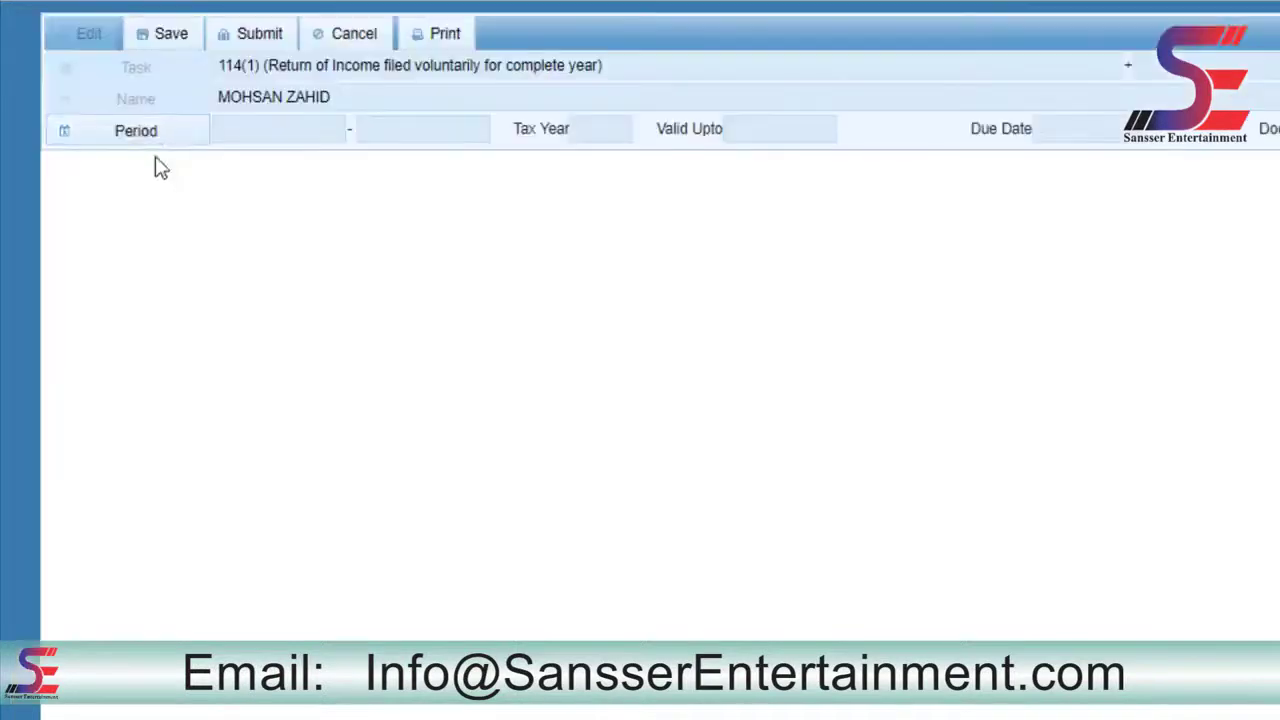
{"action": "left_click", "coordinate": [140, 133]}
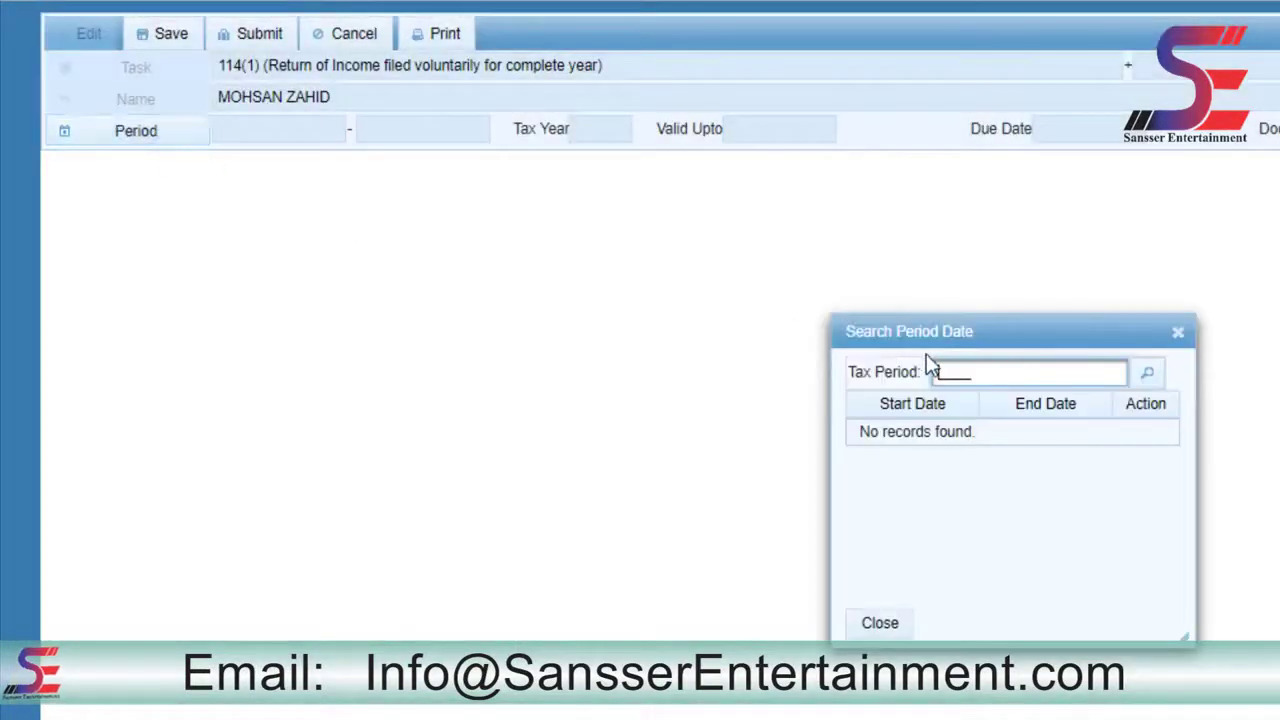
{"action": "type", "text": "20"}
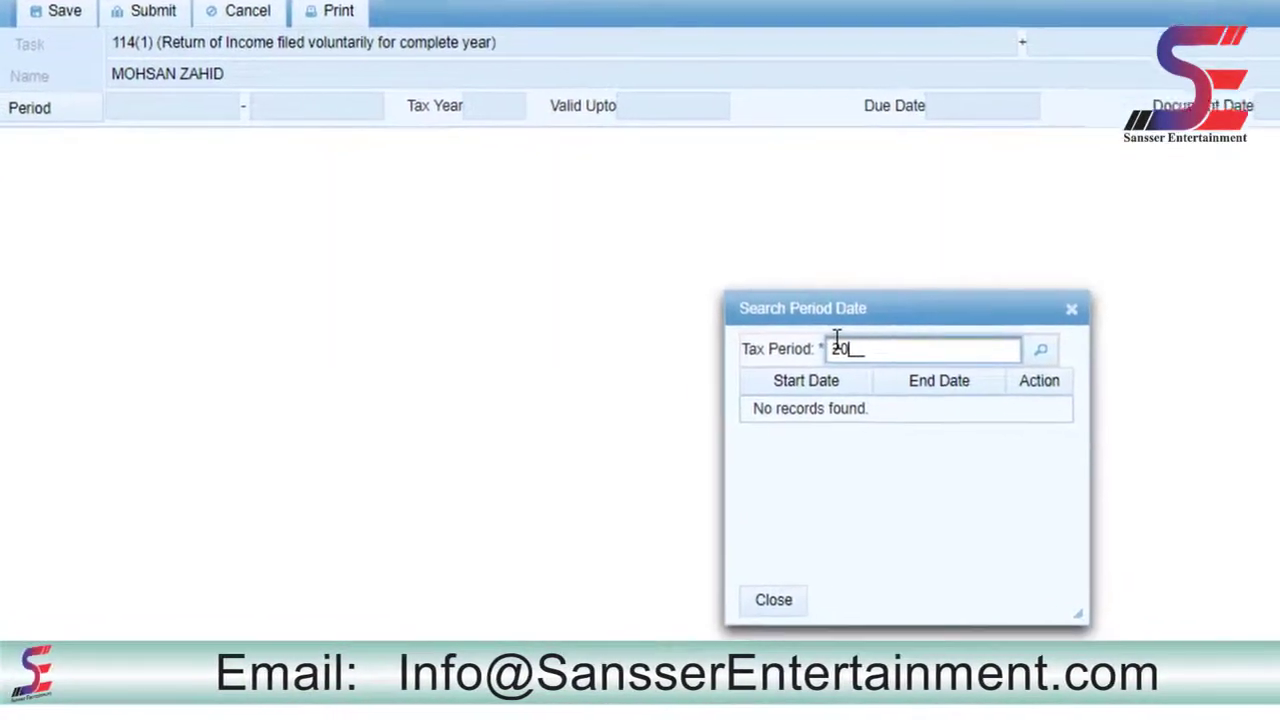
{"action": "type", "text": "17"}
{"action": "left_click", "coordinate": [1042, 350]}
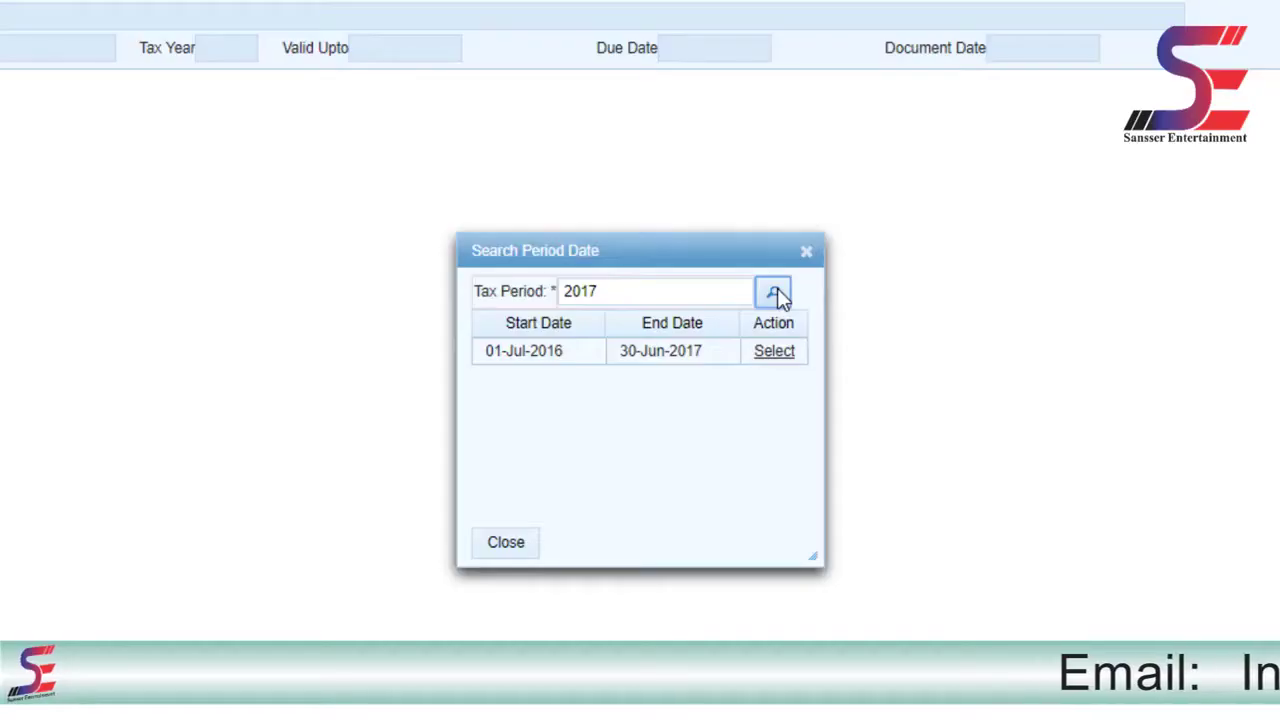
{"action": "left_click_drag", "start_coordinate": [484, 353], "coordinate": [558, 355]}
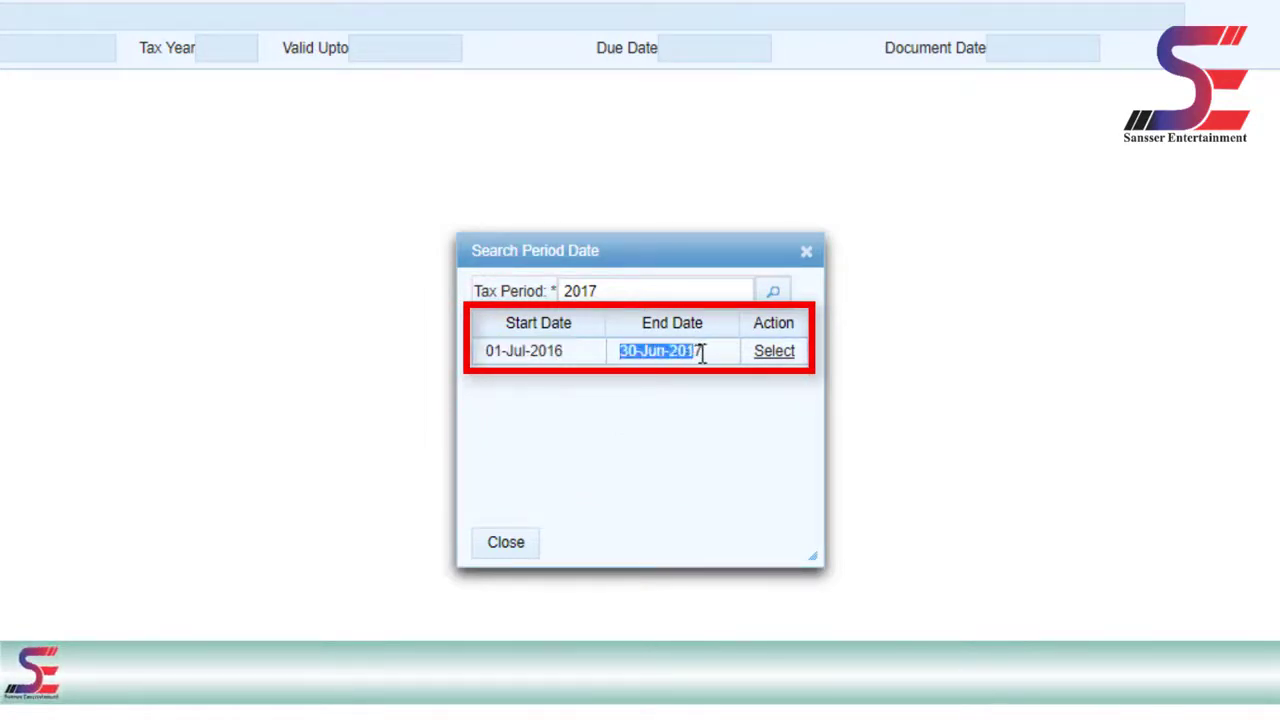
{"action": "left_click_drag", "start_coordinate": [702, 354], "coordinate": [708, 354]}
{"action": "left_click", "coordinate": [774, 356]}
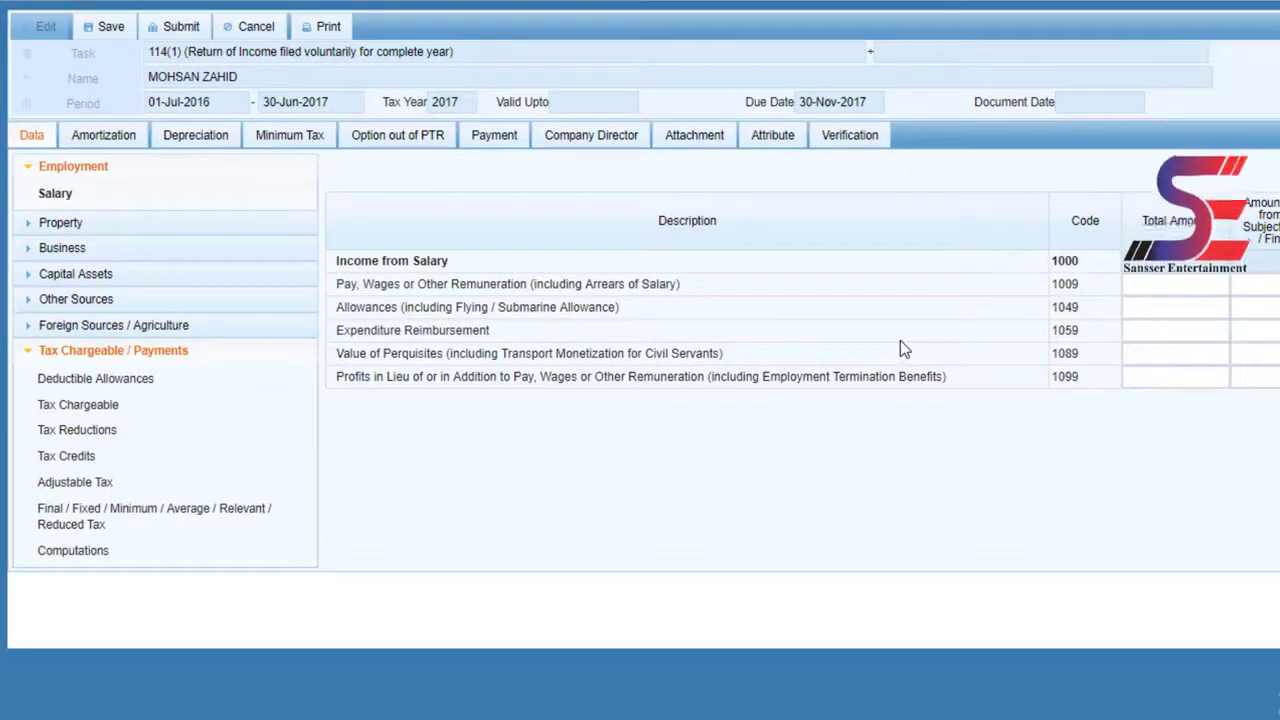
- Collapse Employment, expand Business and go to the Manufacturing / Trading Items schedule
{"action": "left_click", "coordinate": [28, 166]}
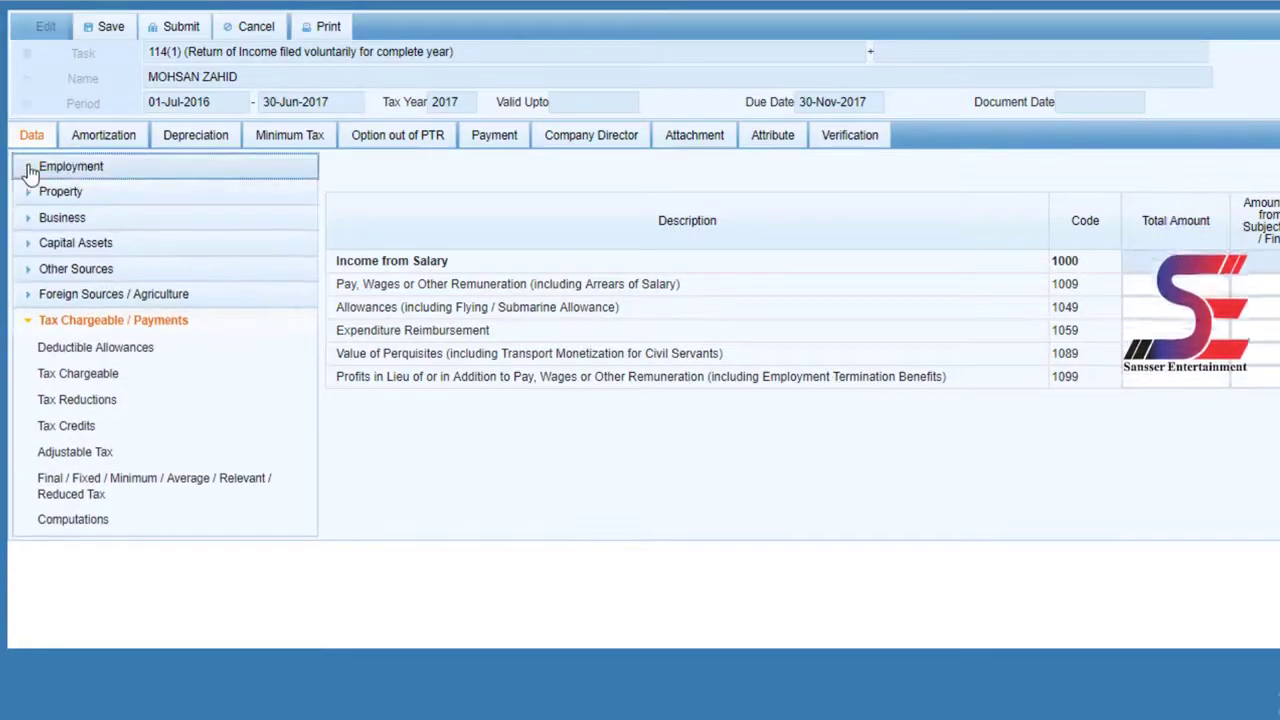
{"action": "left_click", "coordinate": [28, 218]}
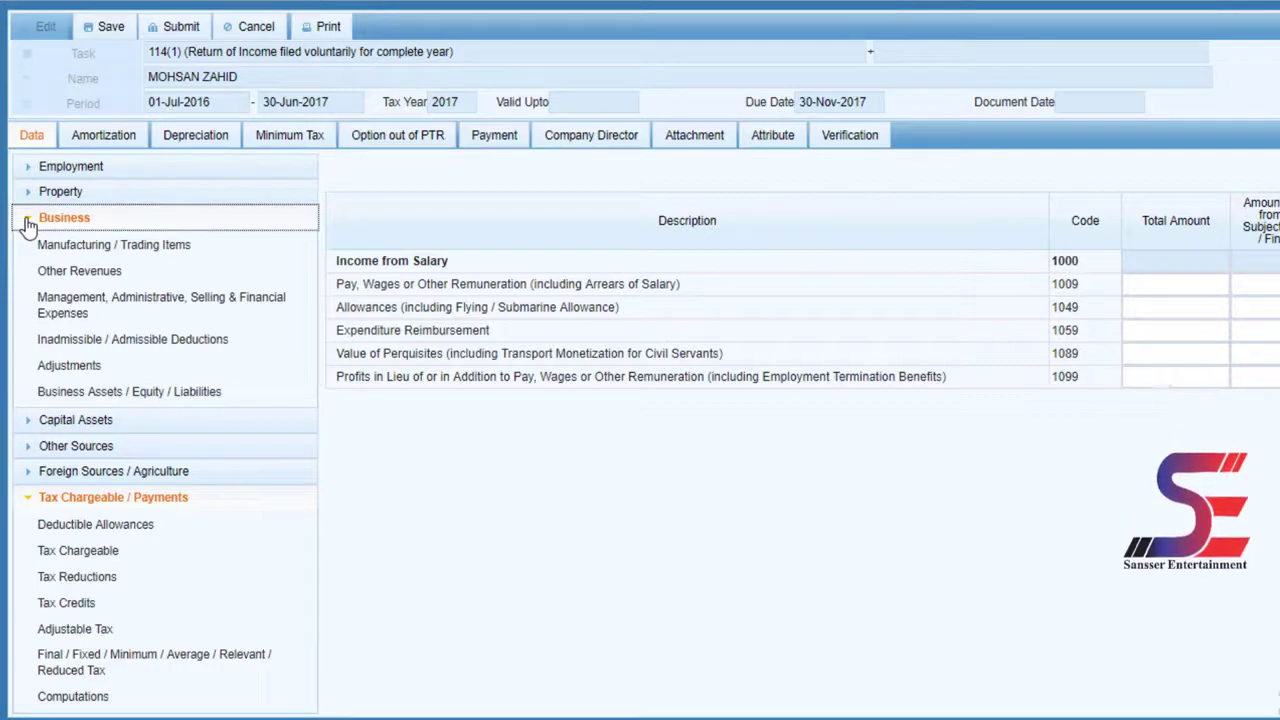
{"action": "left_click", "coordinate": [138, 252]}
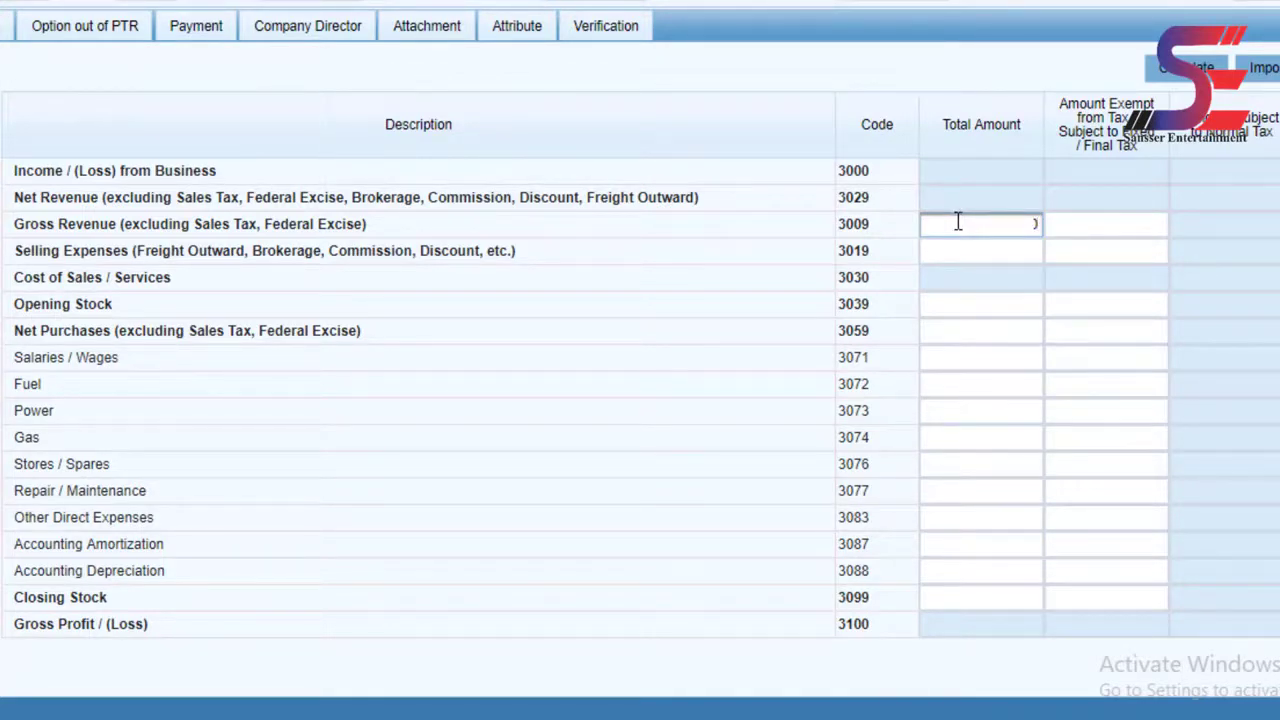
- Enter net purchases 3,283,900 and closing stock 450,000, recalculating to a 575,100 gross profit
{"action": "left_click", "coordinate": [1249, 78]}
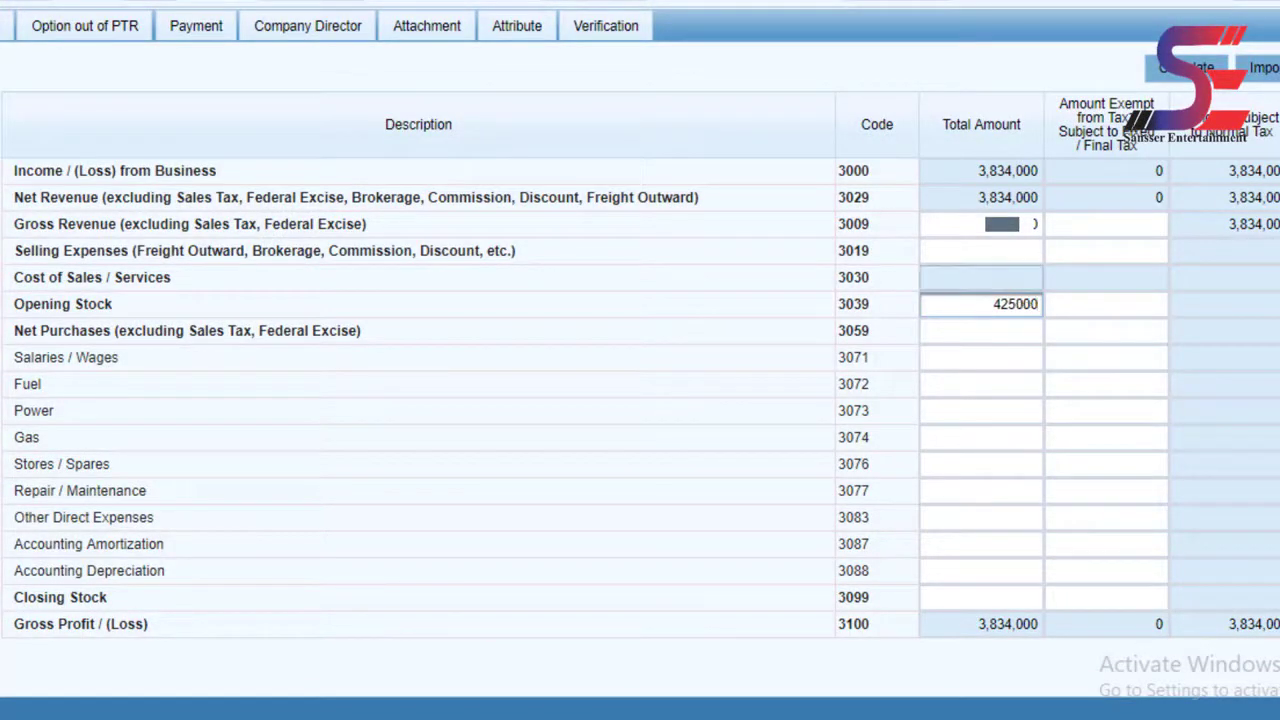
{"action": "left_click", "coordinate": [1190, 76]}
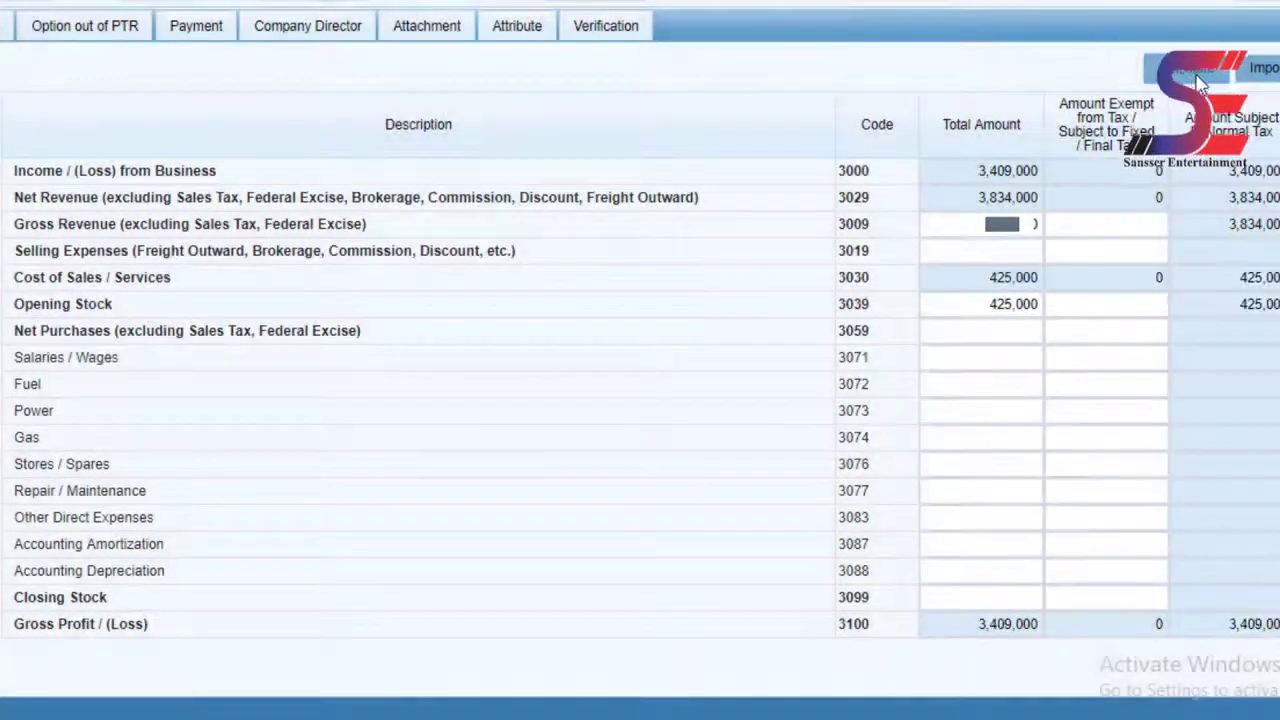
{"action": "left_click", "coordinate": [988, 331]}
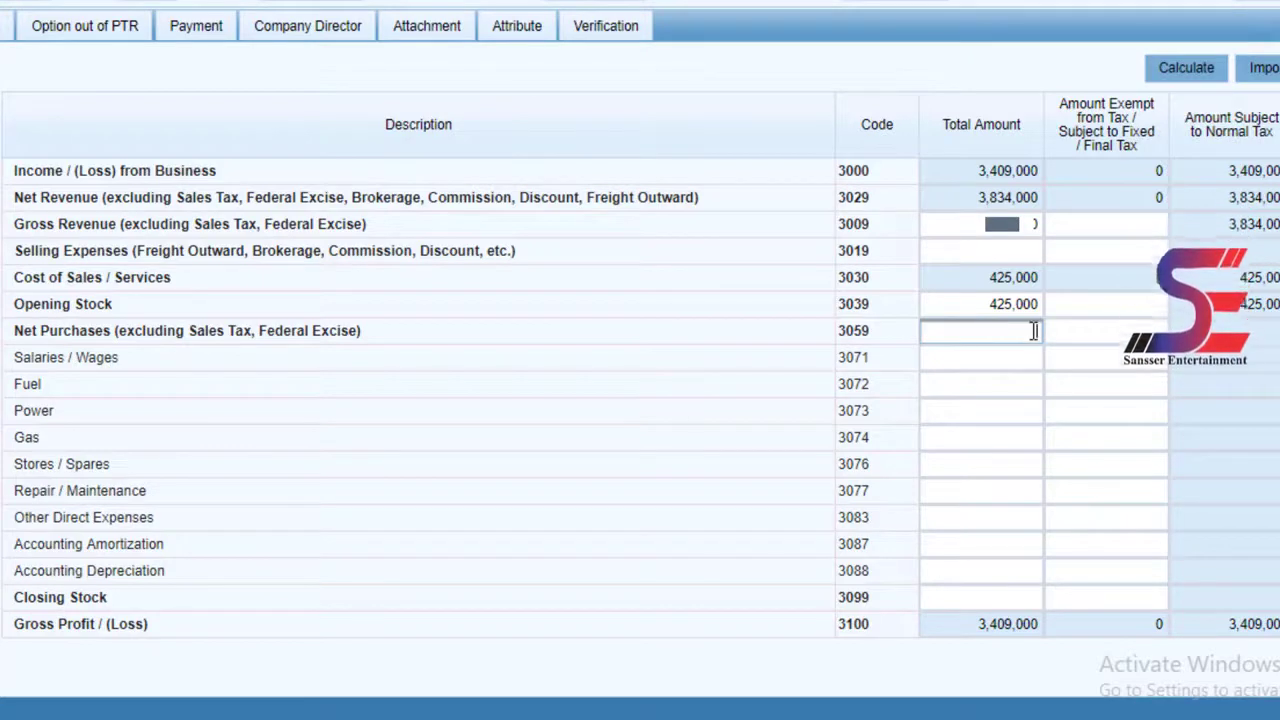
{"action": "type", "text": "3"}
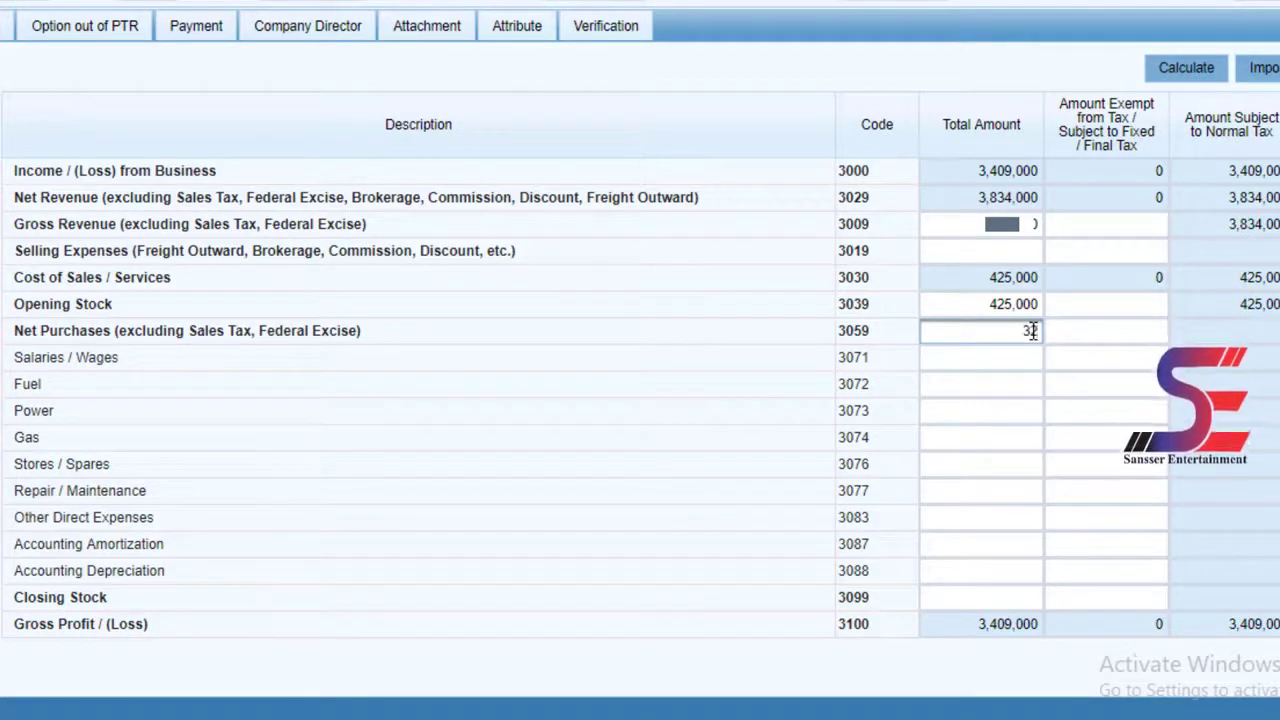
{"action": "type", "text": "283"}
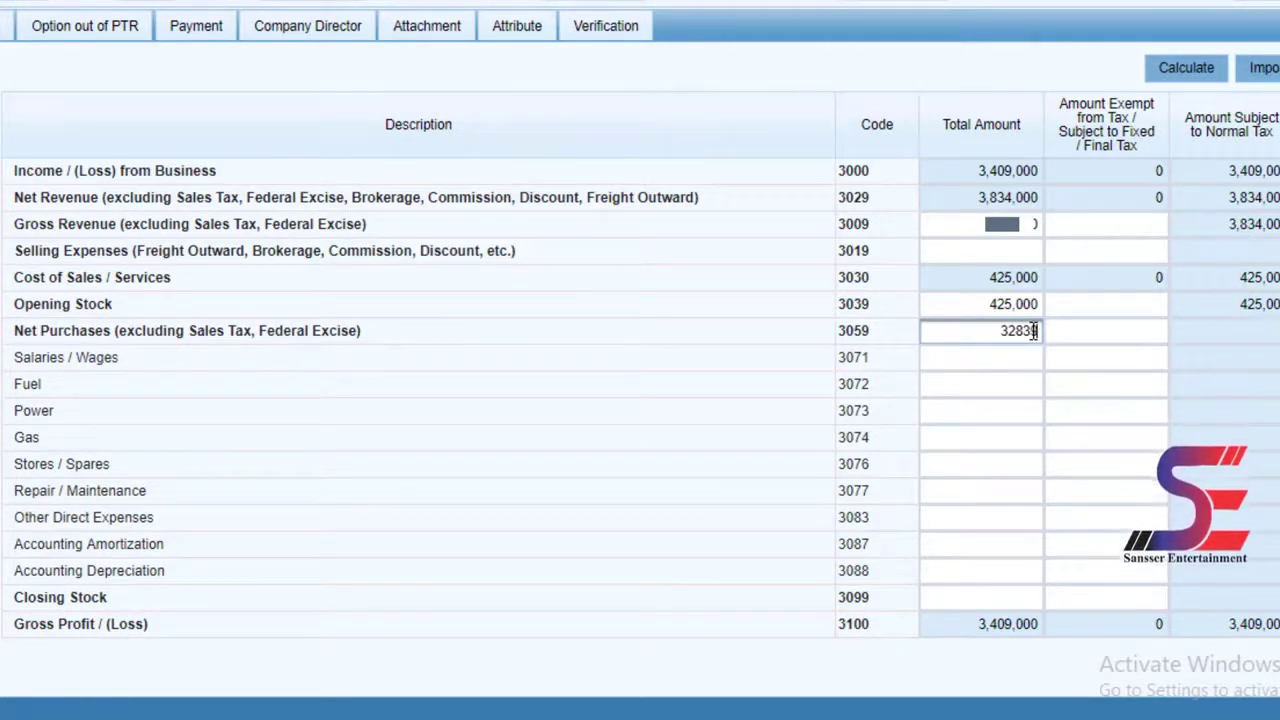
{"action": "type", "text": "900"}
{"action": "left_click", "coordinate": [1166, 80]}
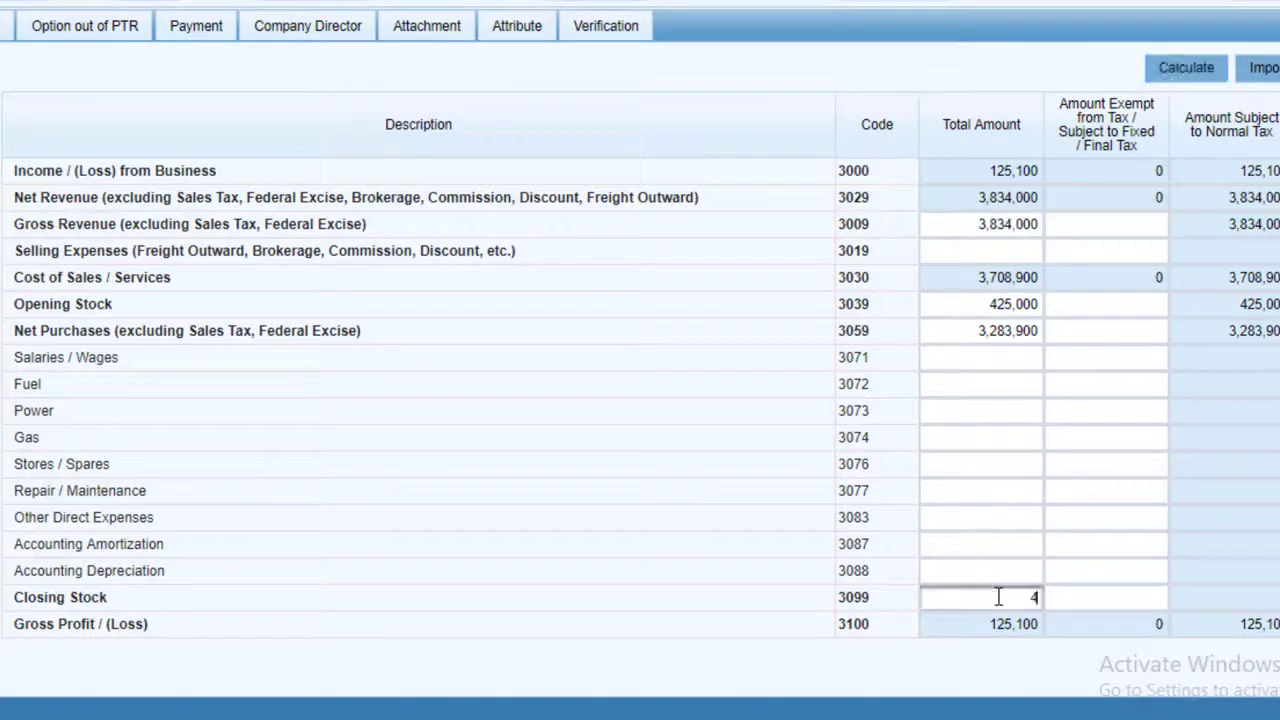
{"action": "left_click", "coordinate": [998, 597]}
{"action": "type", "text": "450000"}
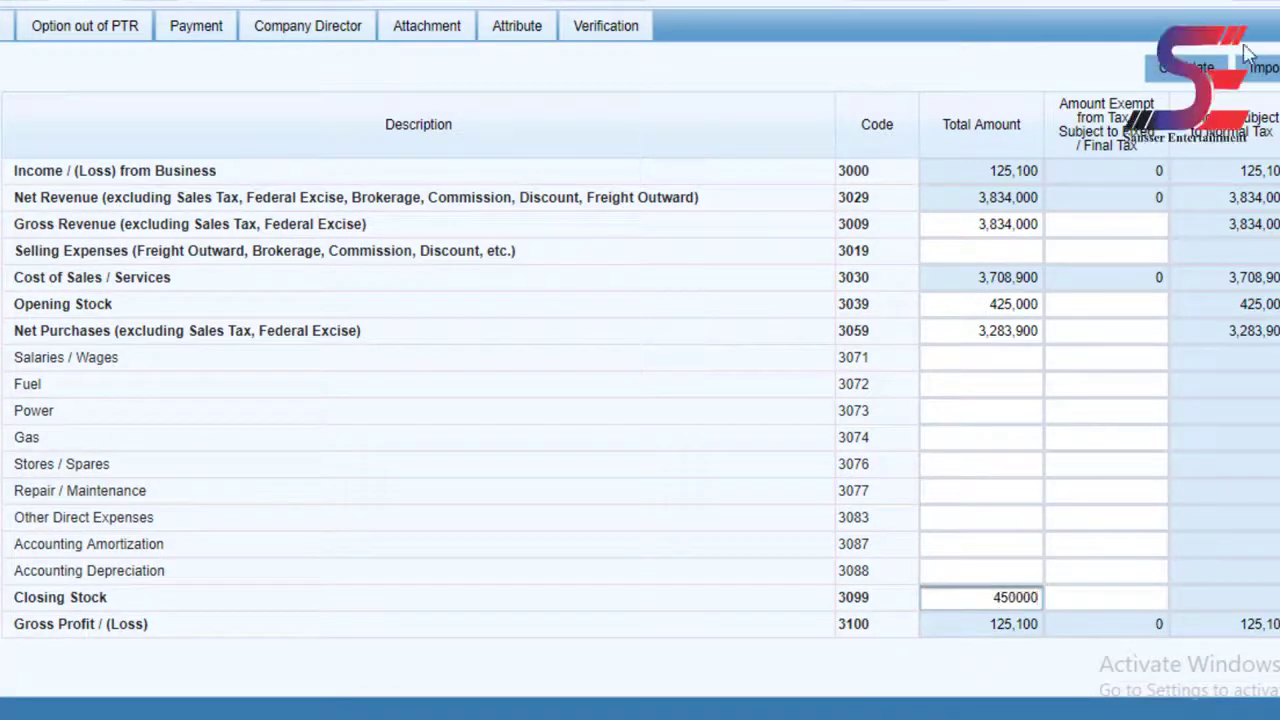
{"action": "left_click", "coordinate": [1207, 67]}
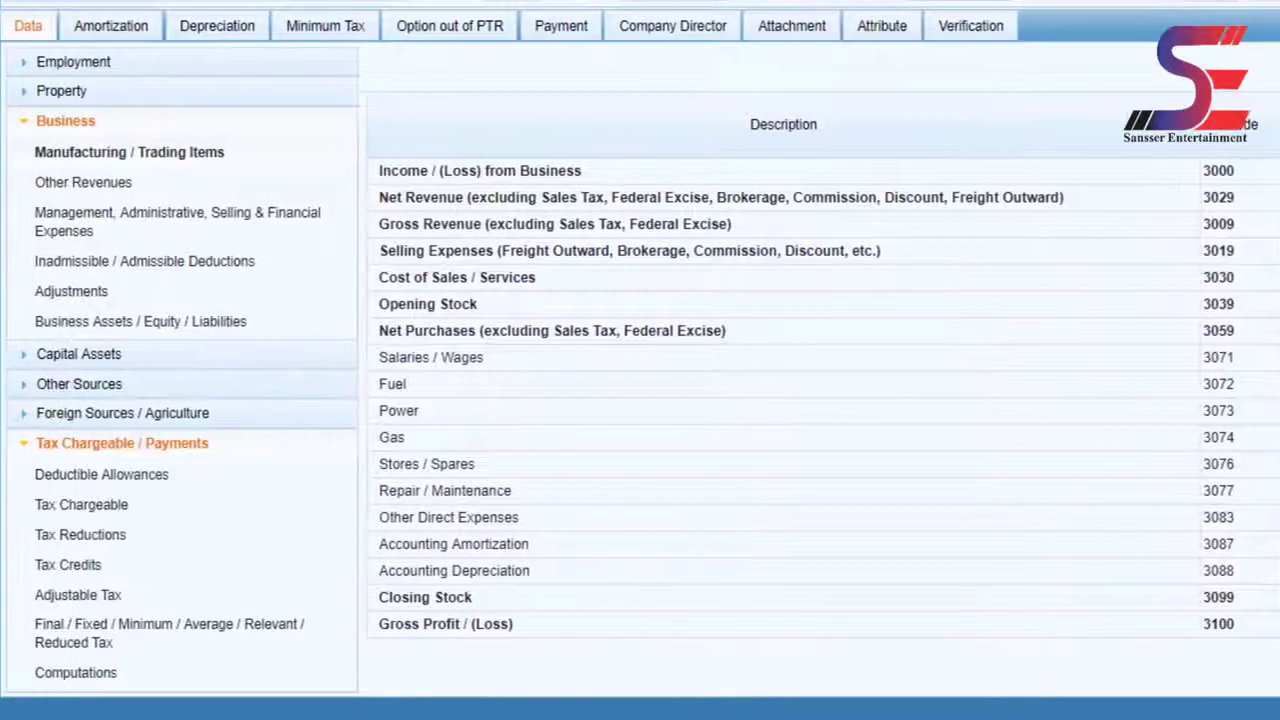
- Enter 180,100 as Other Indirect Expenses (3180), bringing accounting profit to 395,000
{"action": "left_click", "coordinate": [110, 222]}
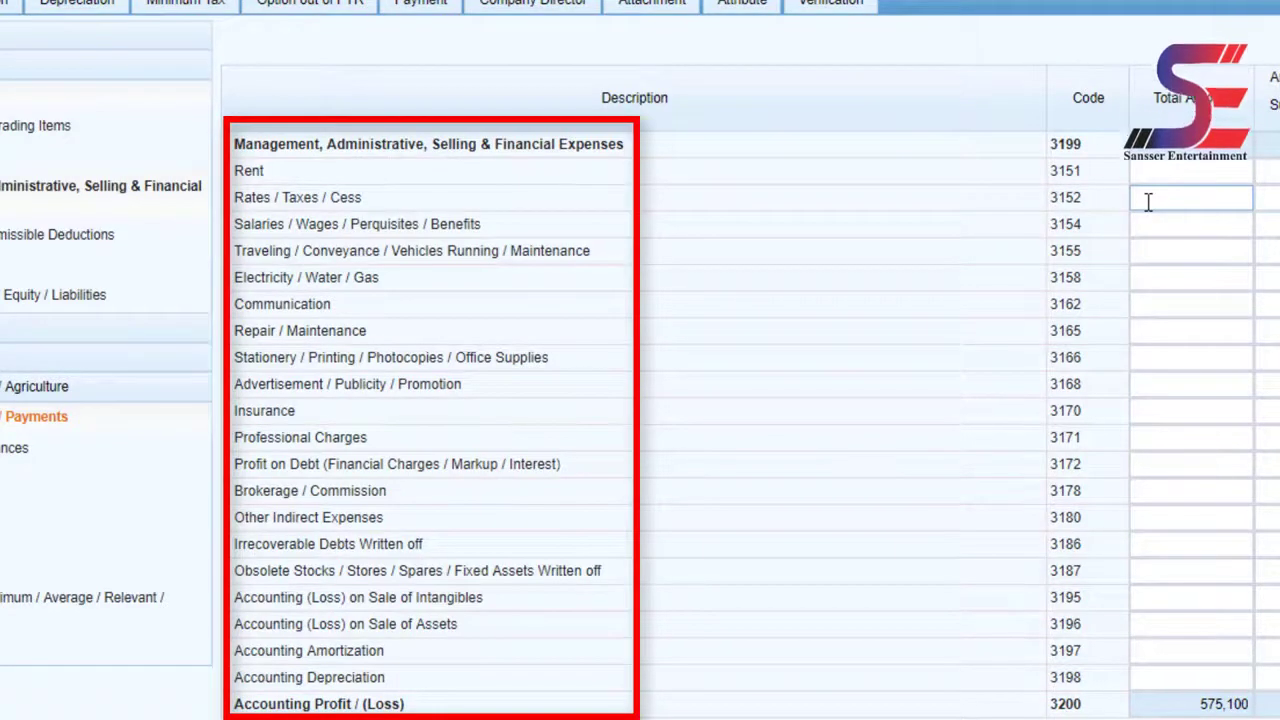
{"action": "left_click", "coordinate": [1203, 517]}
{"action": "type", "text": "1"}
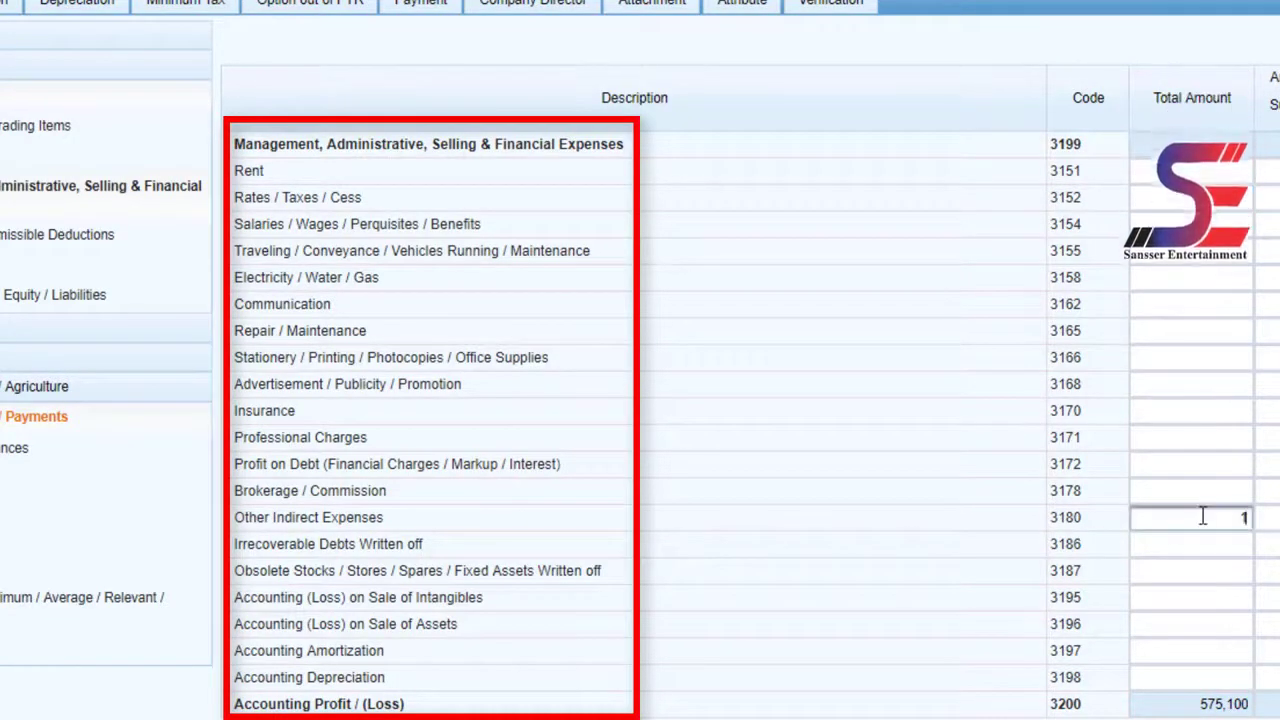
{"action": "type", "text": "80100"}
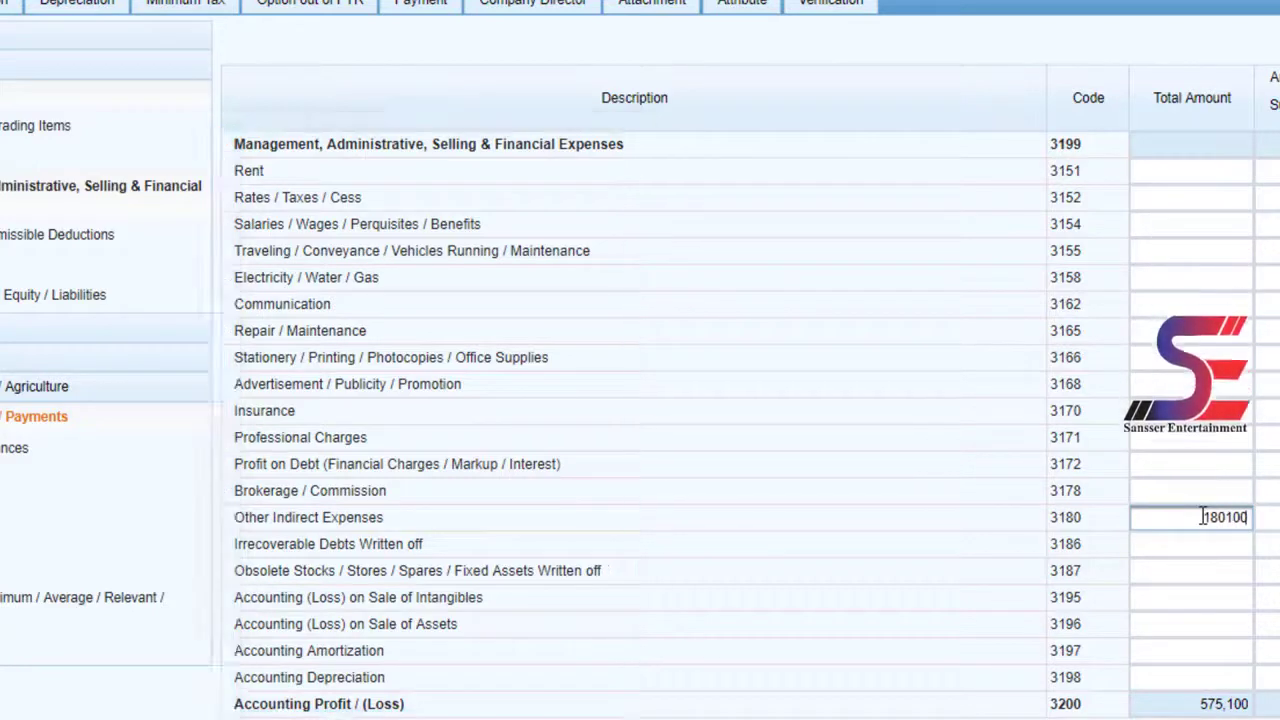
{"action": "key", "text": "Tab"}
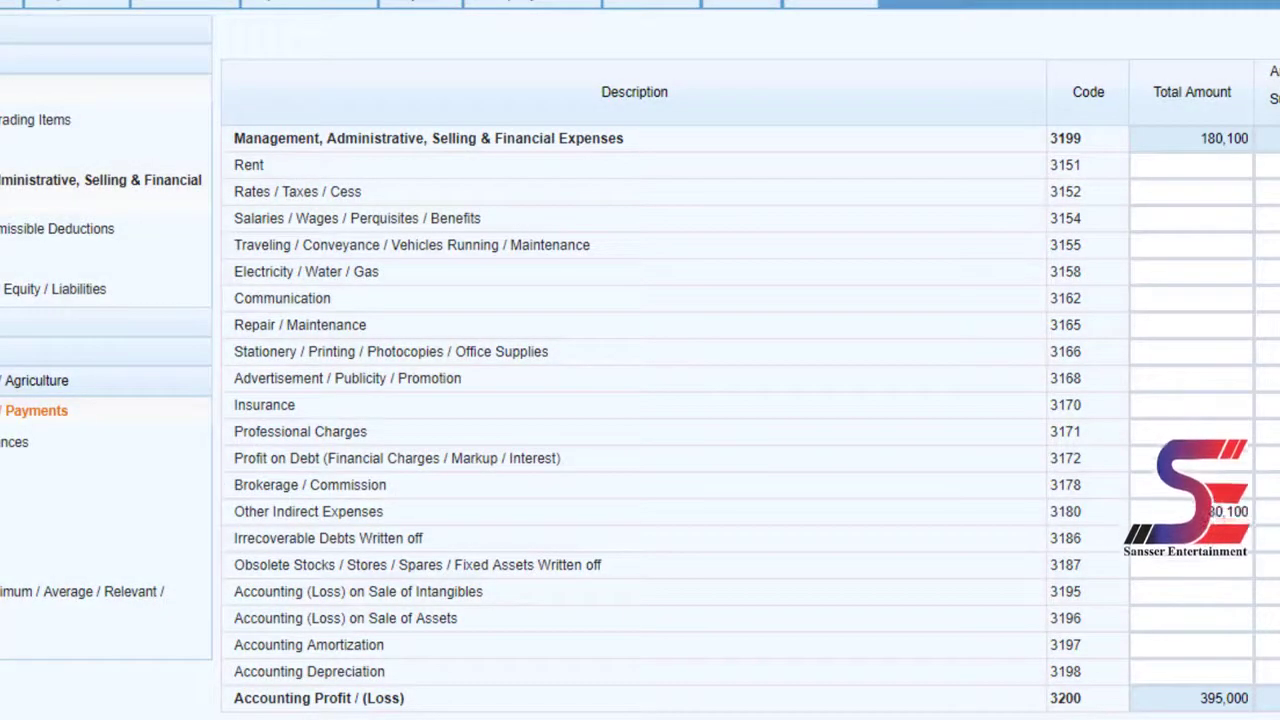
{"action": "left_click", "coordinate": [155, 296]}
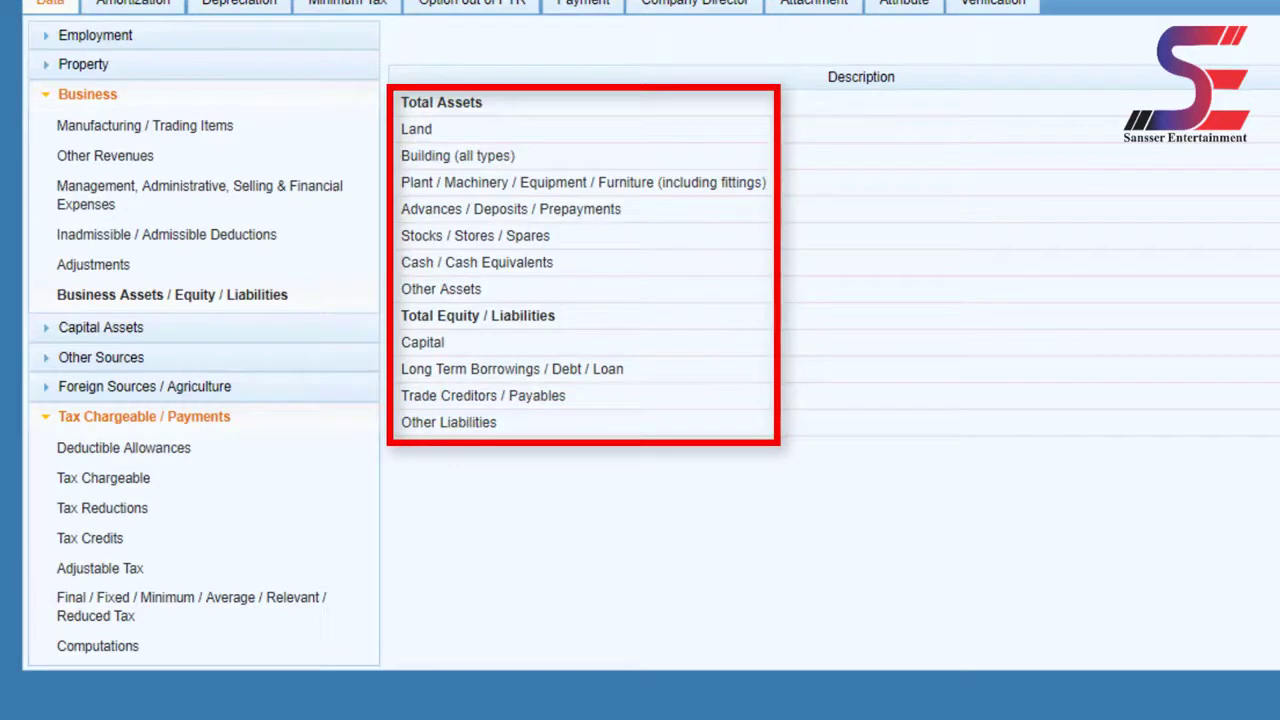
- Enter 2,915,000 as Other Assets (3348) and recalculate
{"action": "left_click", "coordinate": [1240, 288]}
{"action": "type", "text": "2915000"}
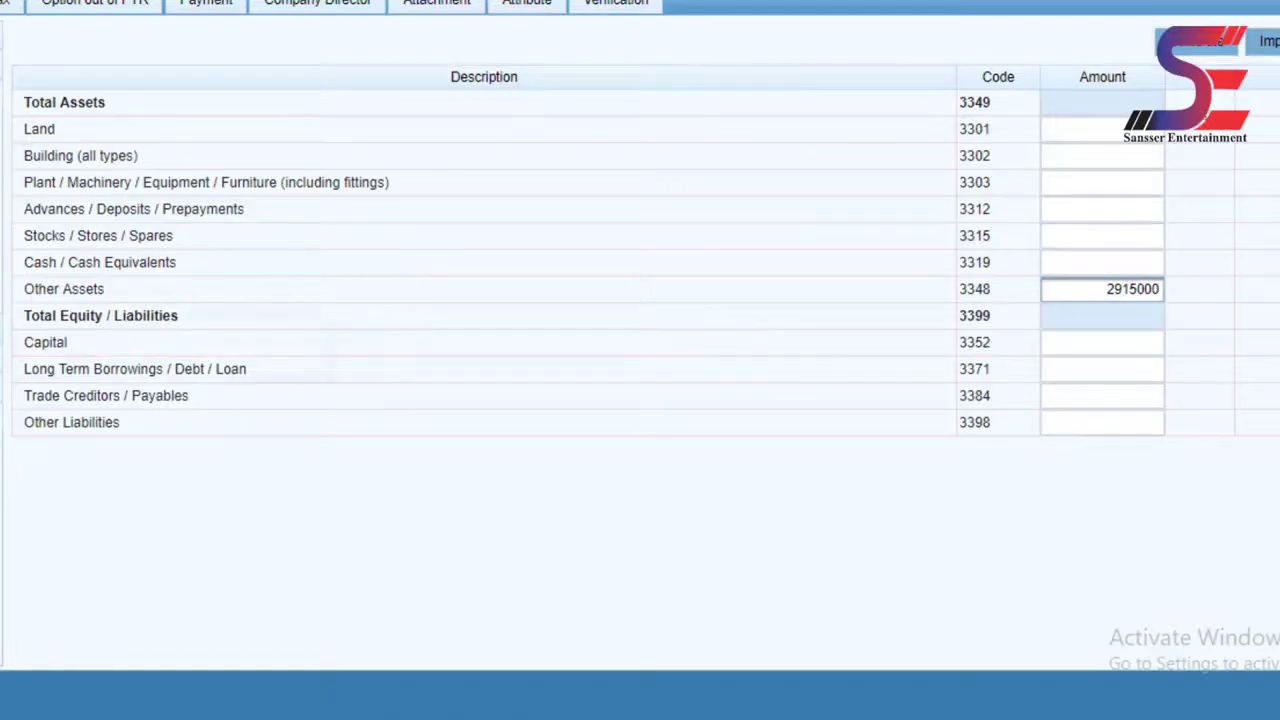
{"action": "left_click", "coordinate": [1206, 51]}
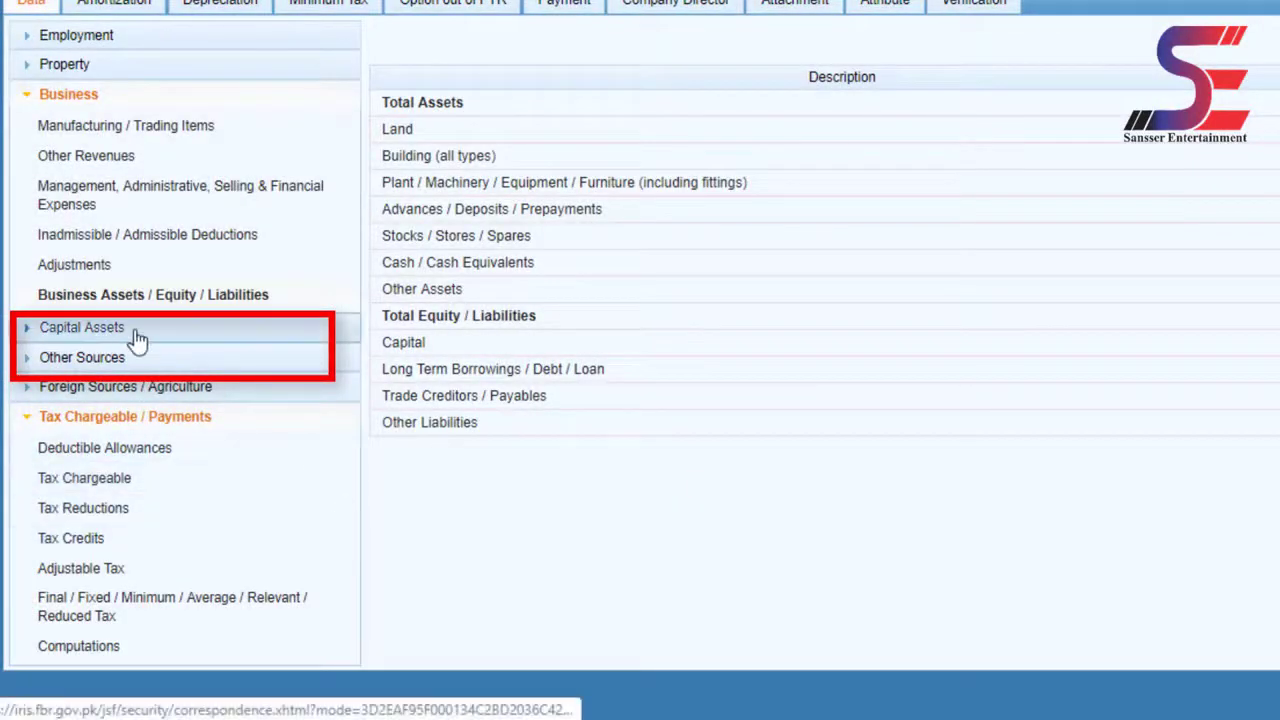
- Expand Foreign Sources / Agriculture in the sidebar and collapse the Business section
{"action": "left_click_drag", "start_coordinate": [137, 340], "coordinate": [46, 337]}
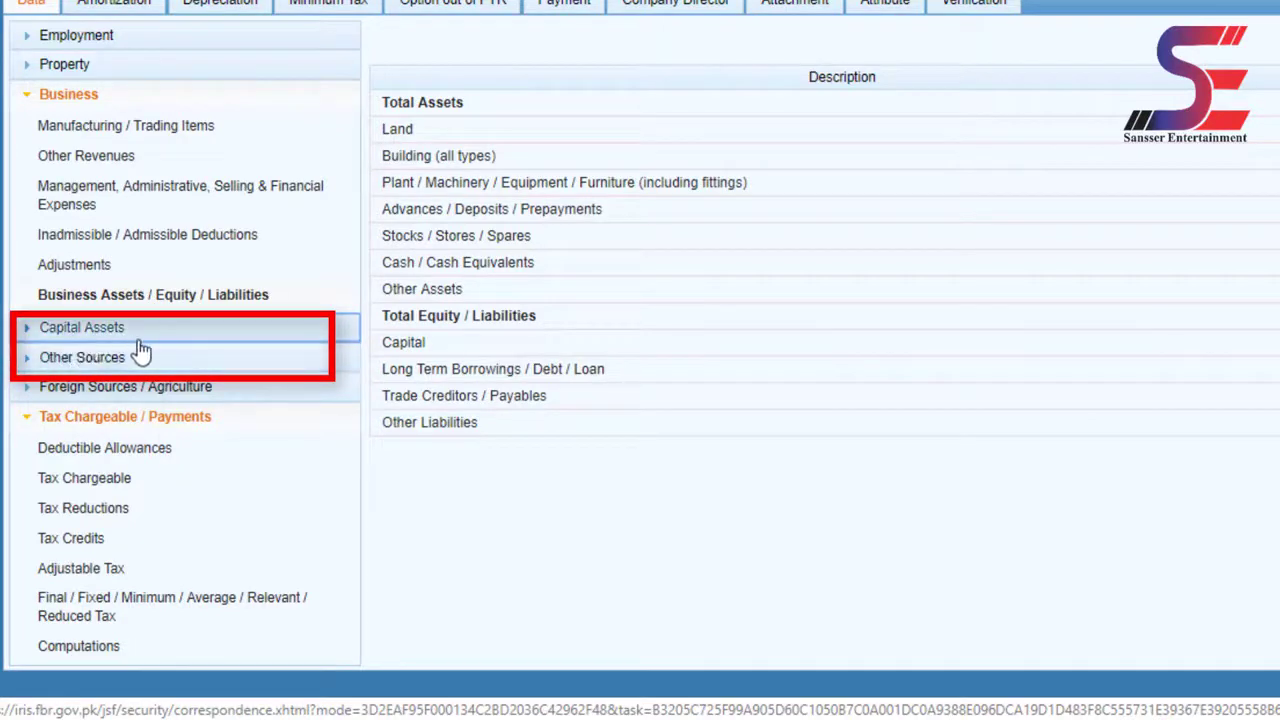
{"action": "left_click", "coordinate": [29, 396]}
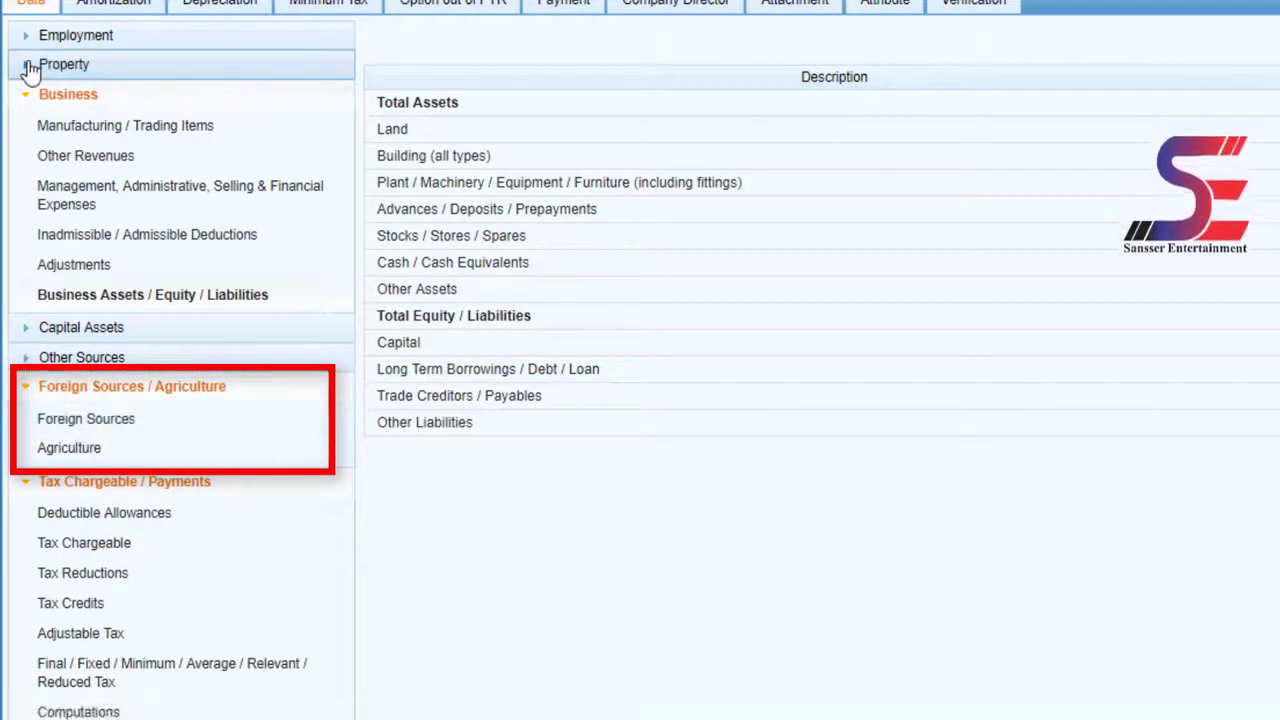
{"action": "left_click_drag", "start_coordinate": [29, 67], "coordinate": [15, 98]}
{"action": "left_click", "coordinate": [717, 547]}
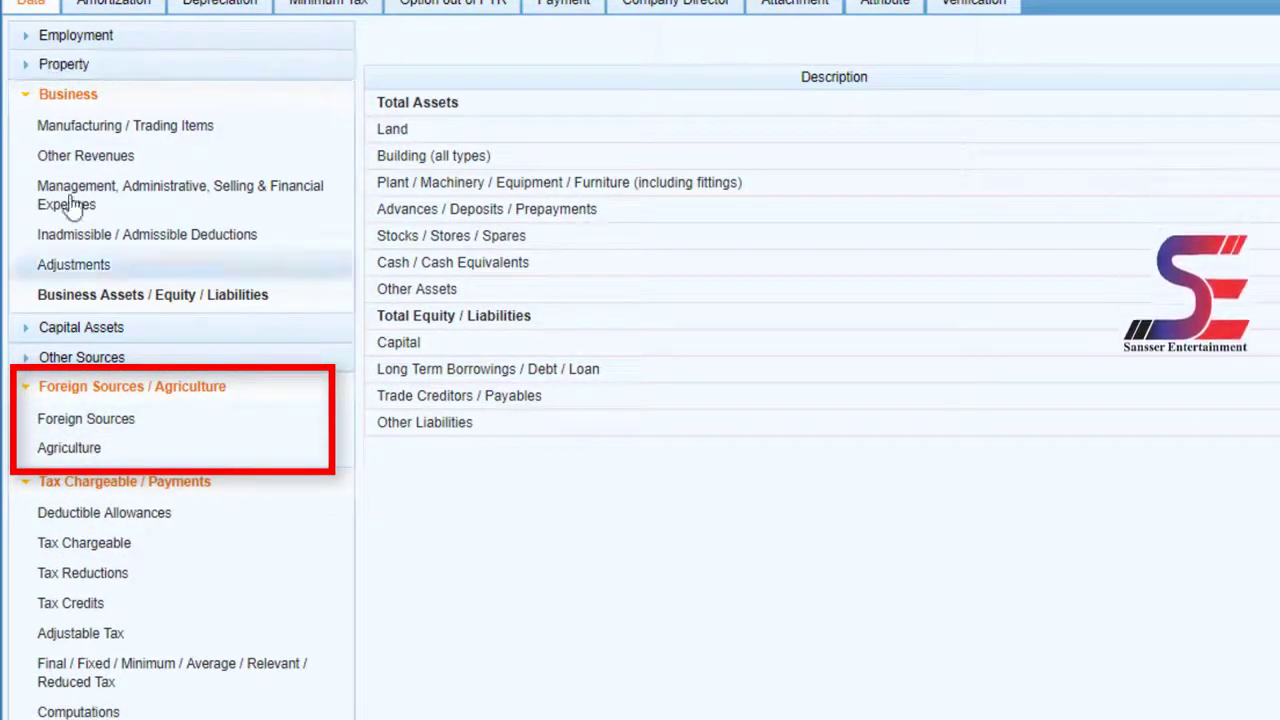
{"action": "left_click", "coordinate": [32, 97]}
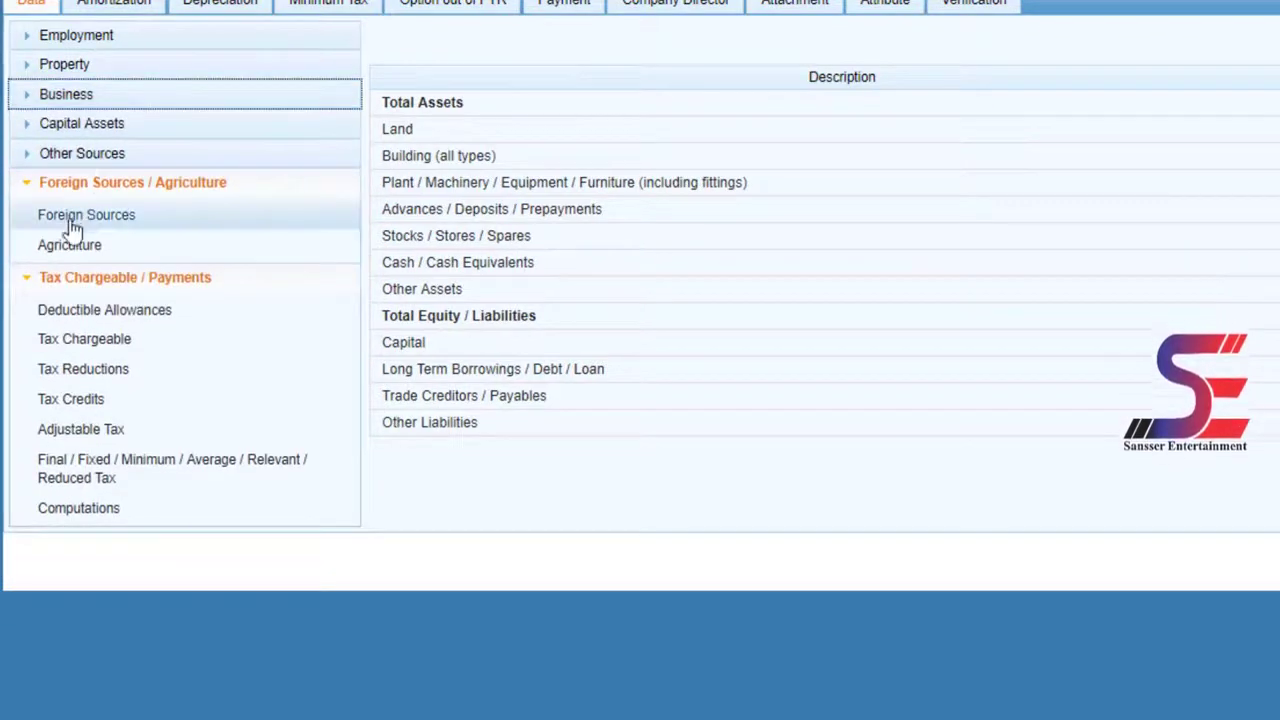
- Enter 80,000 as Agriculture Income (6100) and recalculate the return
{"action": "left_click", "coordinate": [103, 220]}
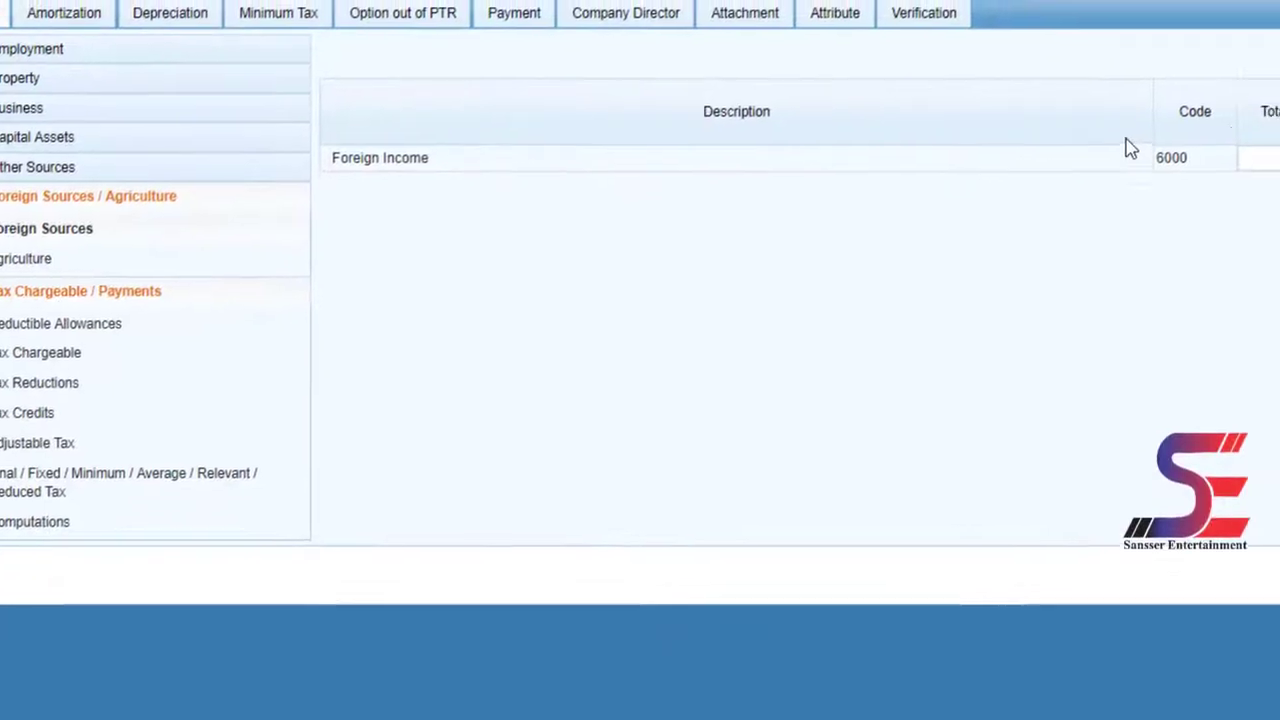
{"action": "left_click", "coordinate": [999, 239]}
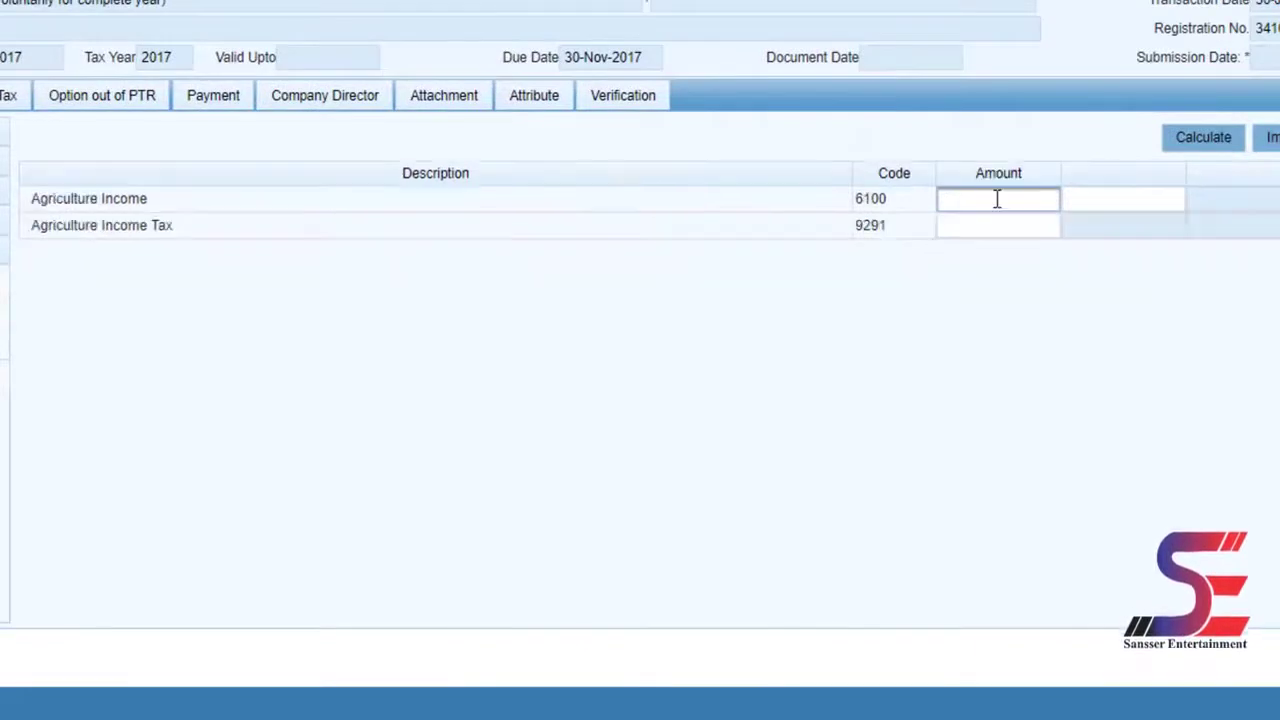
{"action": "type", "text": "80000"}
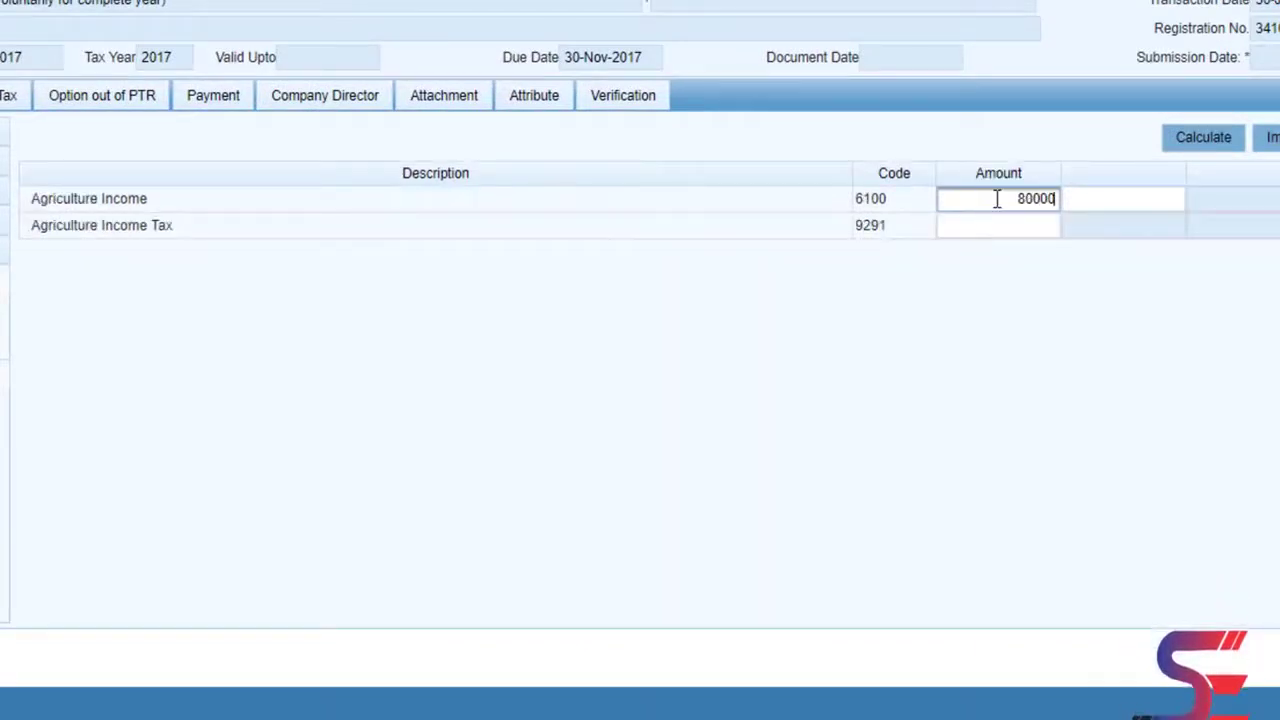
{"action": "left_click", "coordinate": [1192, 153]}
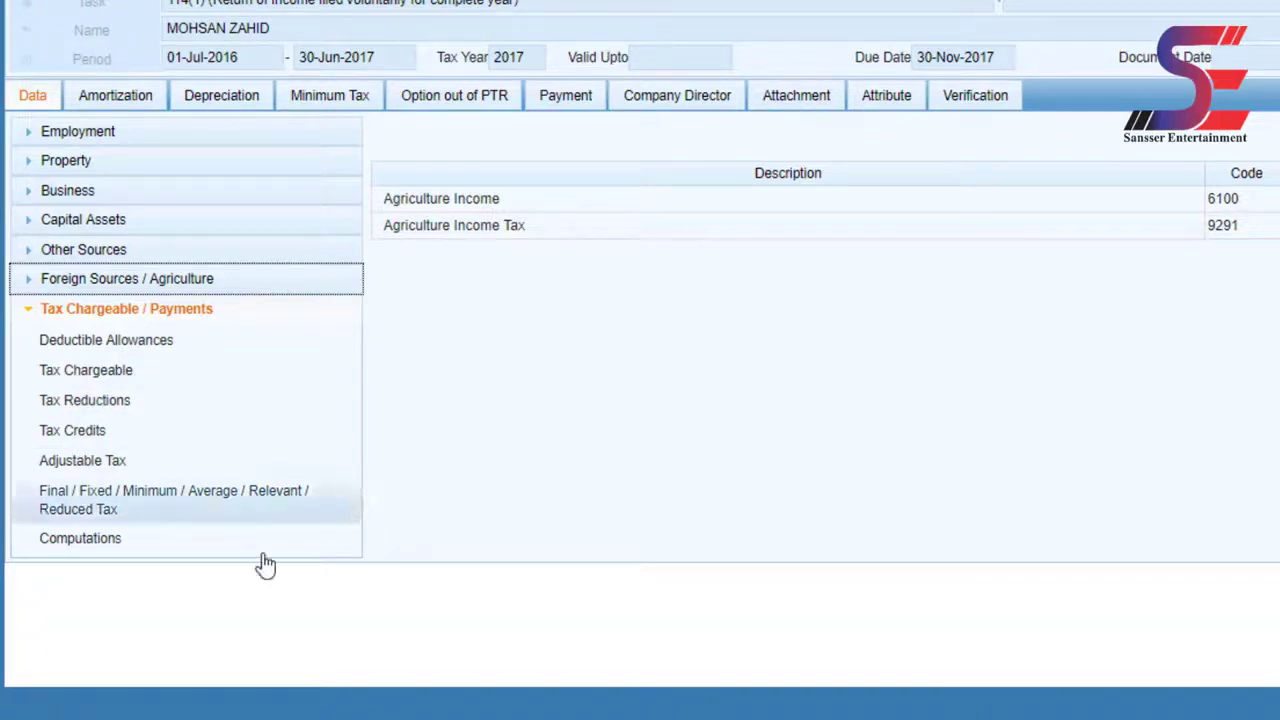
- Review the tax computation, checking taxable income of 395,000 against total income of 475,000
{"action": "left_click", "coordinate": [80, 538]}
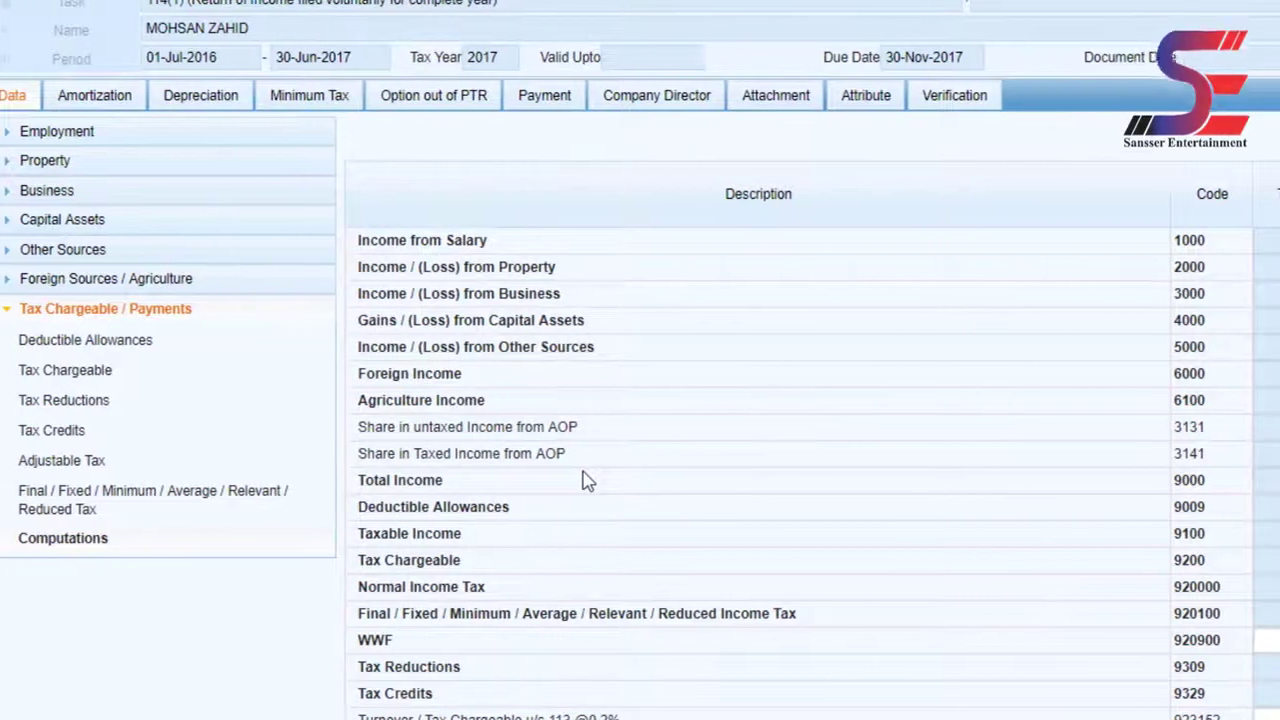
{"action": "left_click_drag", "start_coordinate": [128, 540], "coordinate": [9, 535]}
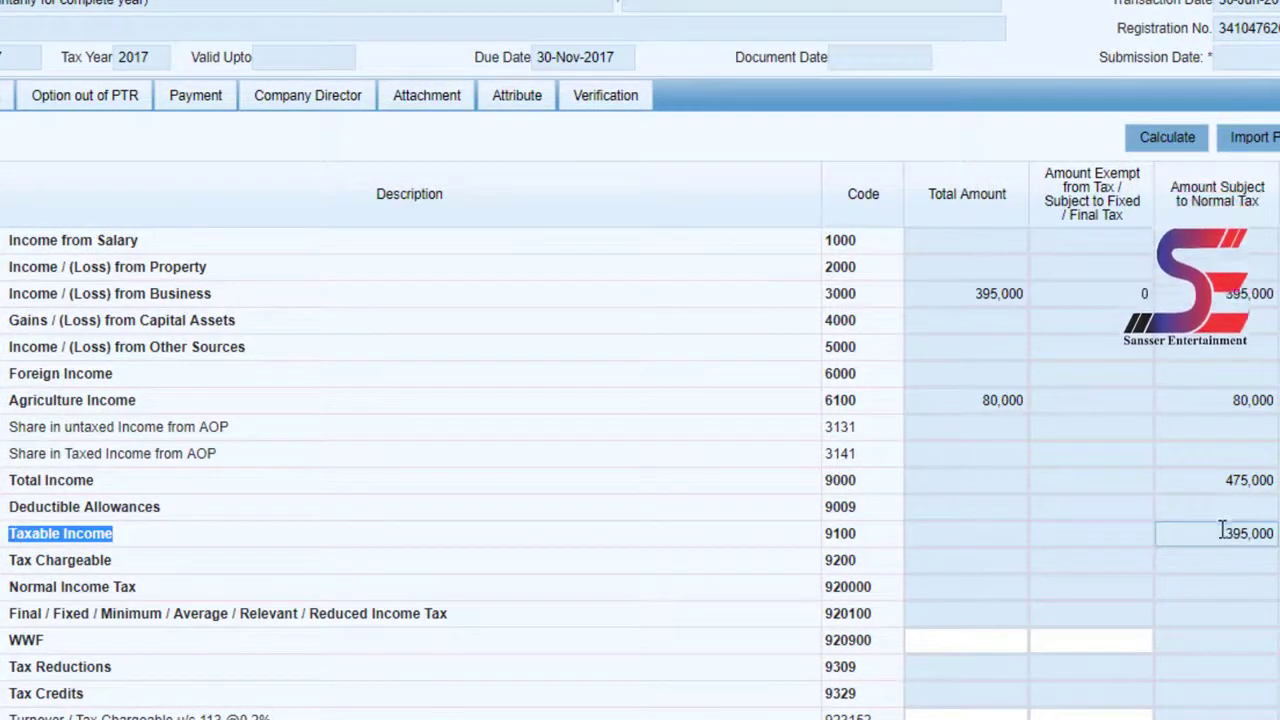
{"action": "left_click_drag", "start_coordinate": [1228, 533], "coordinate": [1275, 533]}
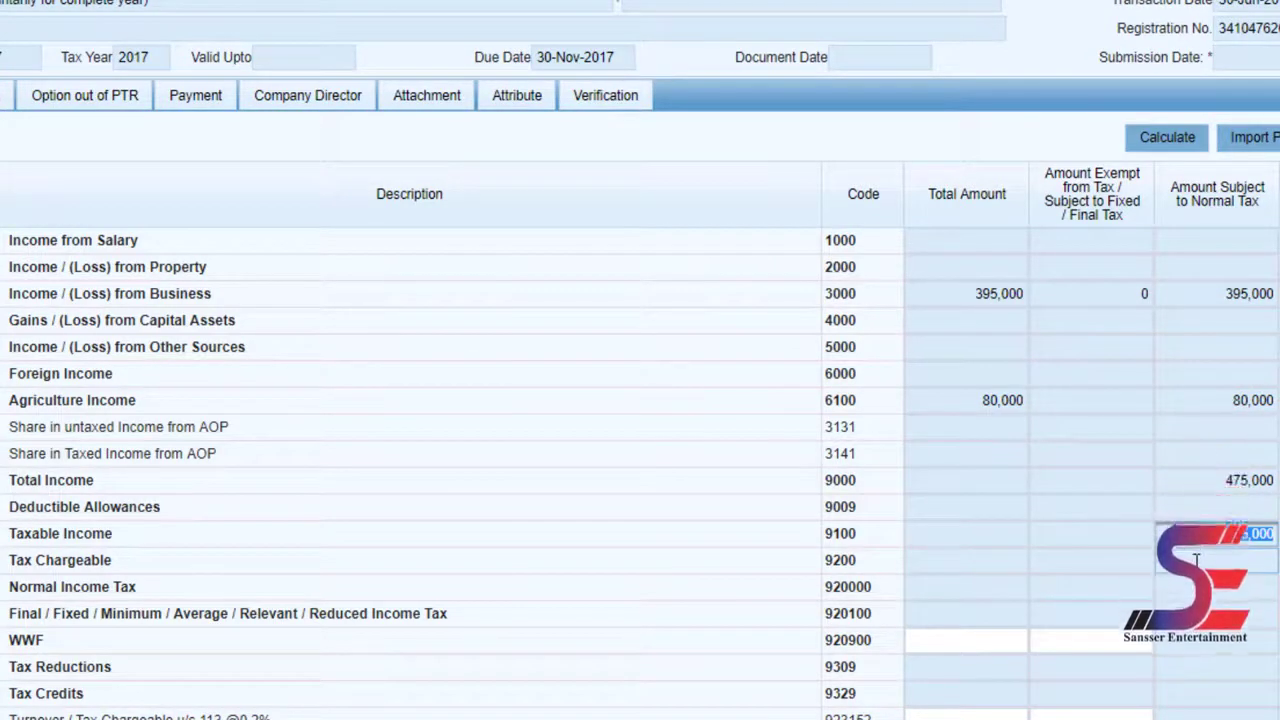
{"action": "left_click", "coordinate": [605, 95]}
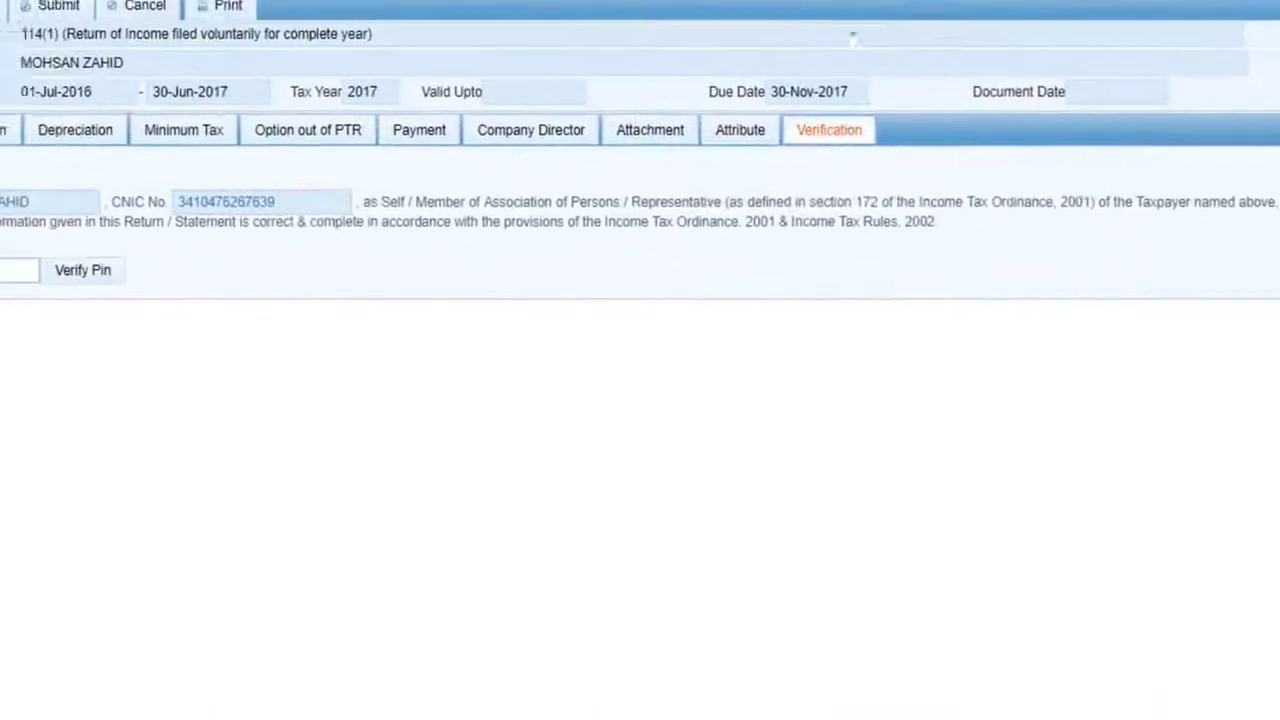
- Enter the filer's PIN in the verification box and submit it with Verify Pin
{"action": "left_click", "coordinate": [92, 301]}
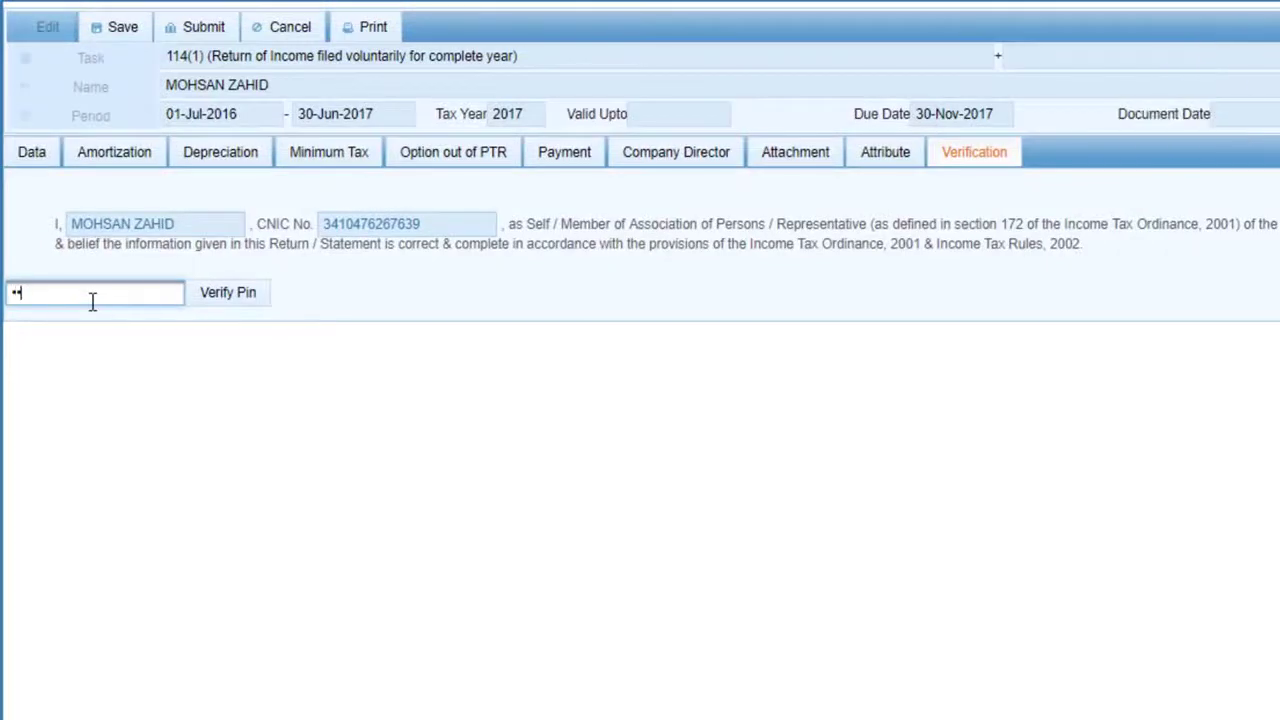
{"action": "left_click", "coordinate": [214, 304]}
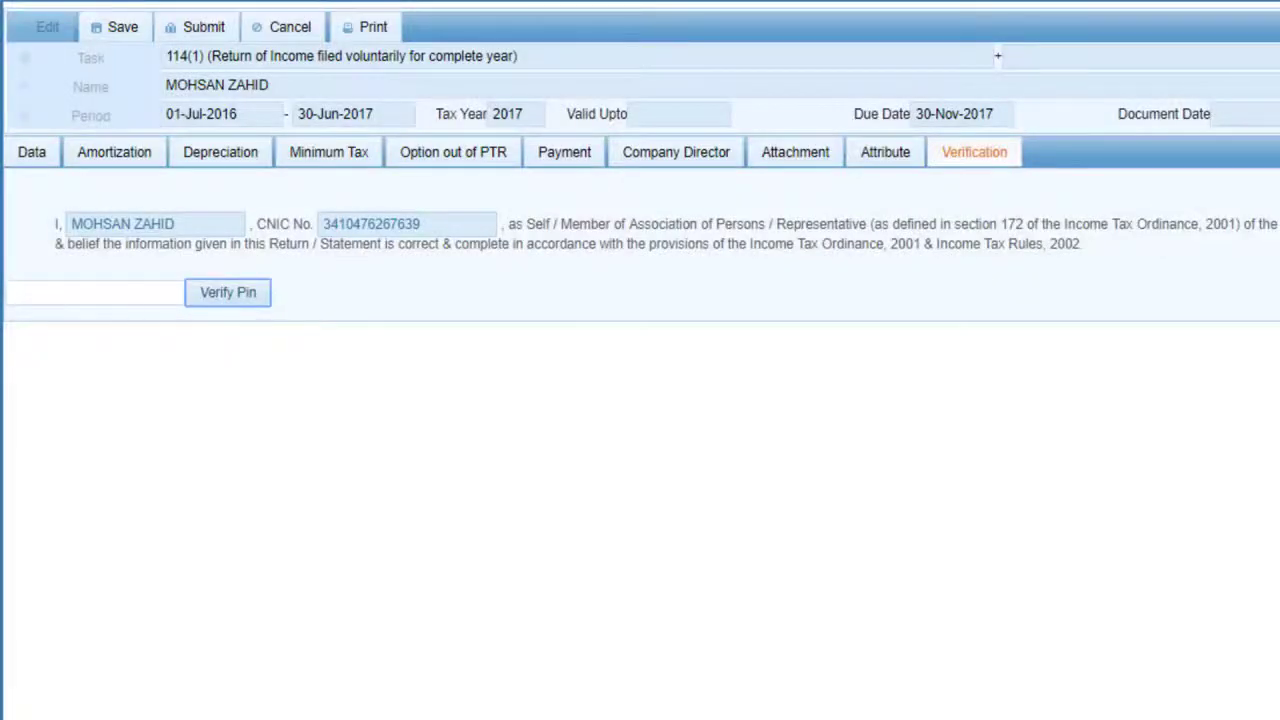